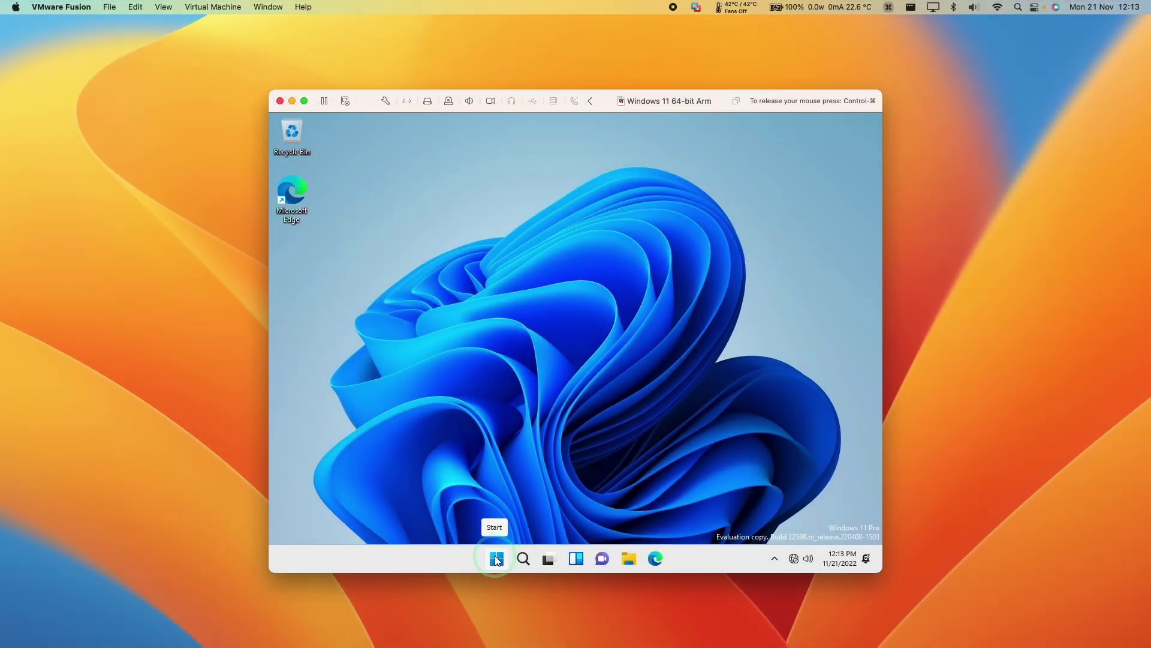
Search for "power" in the Windows 11 virtual machine
click(496, 559)
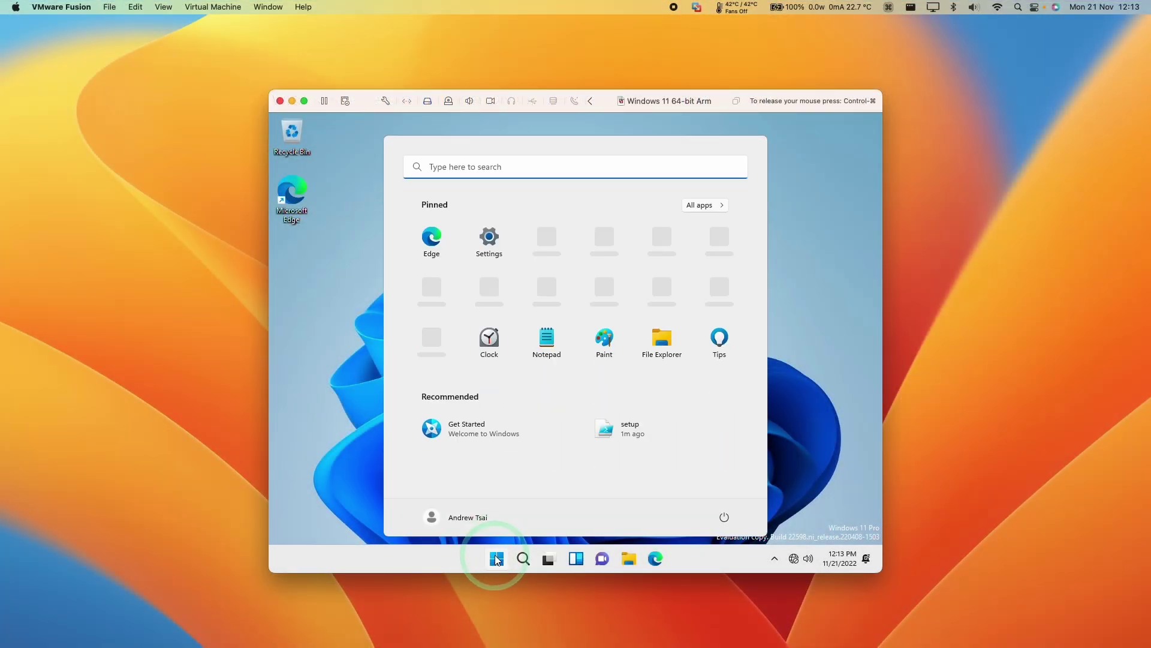
text(power)
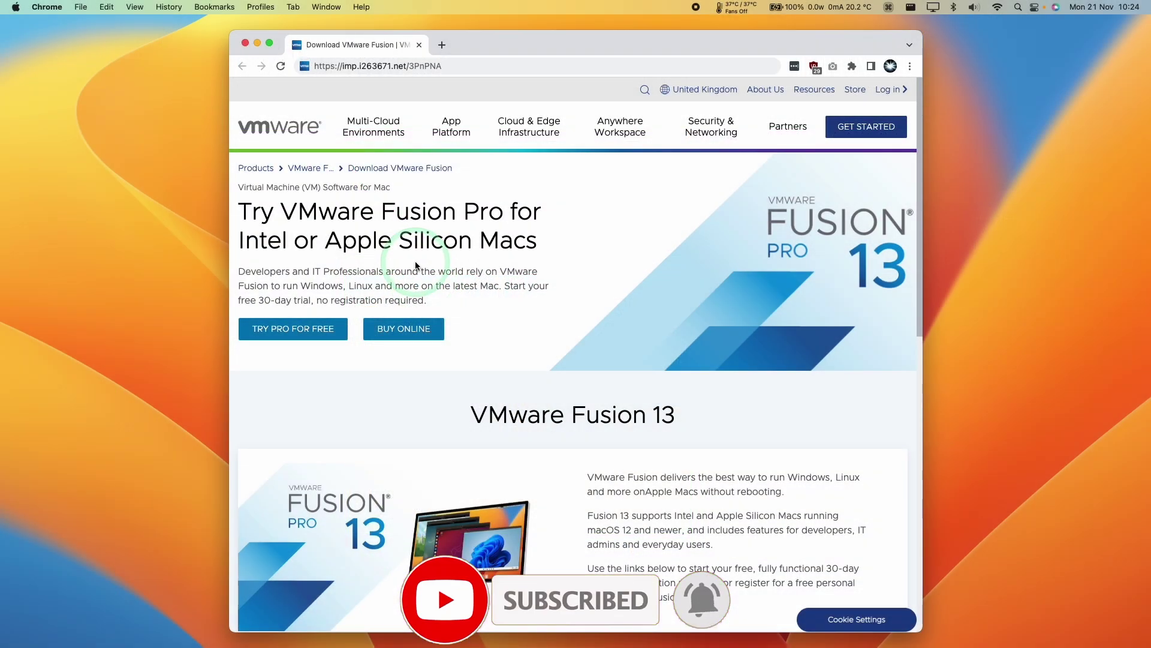
Open the personal use license registration page for Fusion 13 Player for macOS 12+ from the VMware download page
click(344, 142)
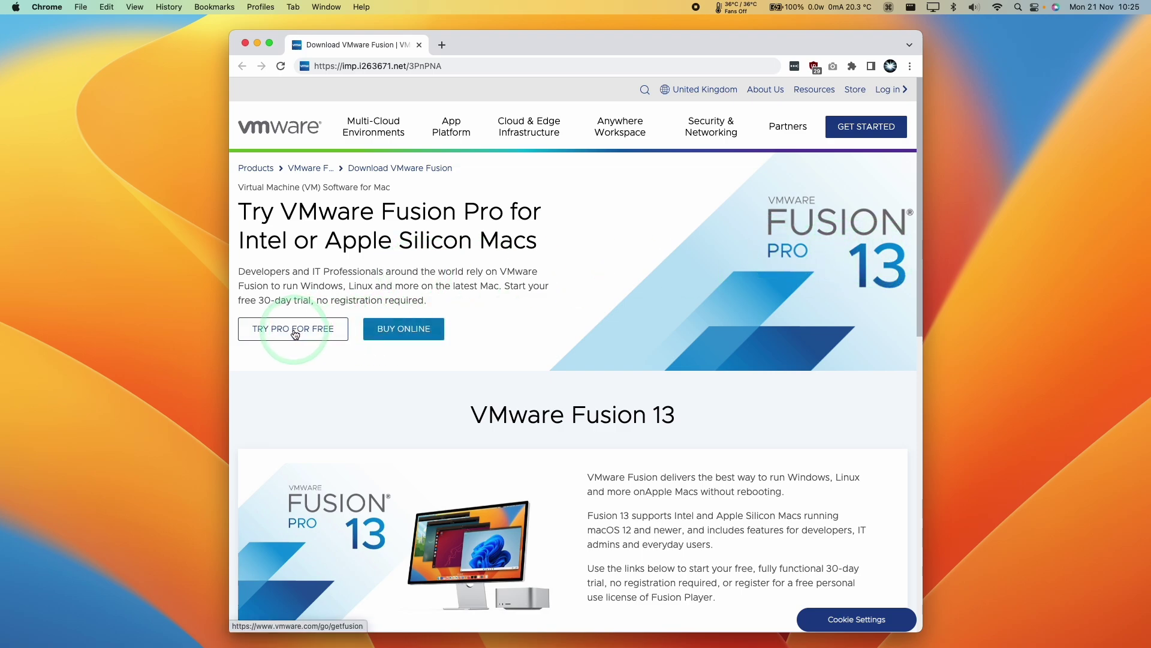
click(324, 329)
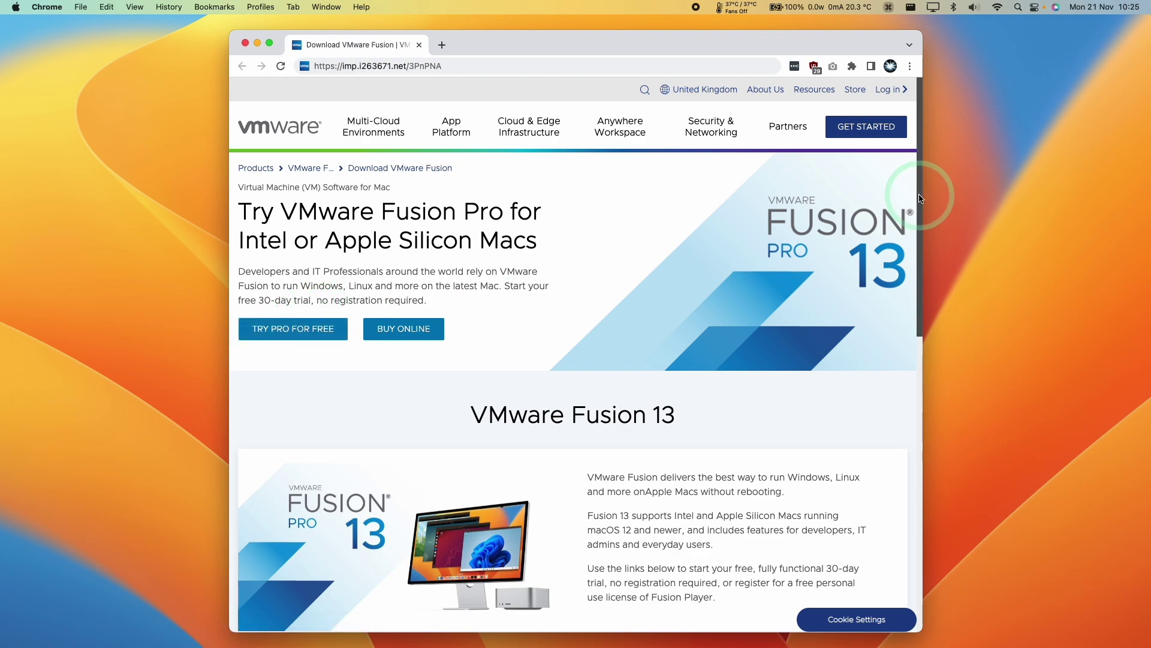
drag(922, 194, 920, 337)
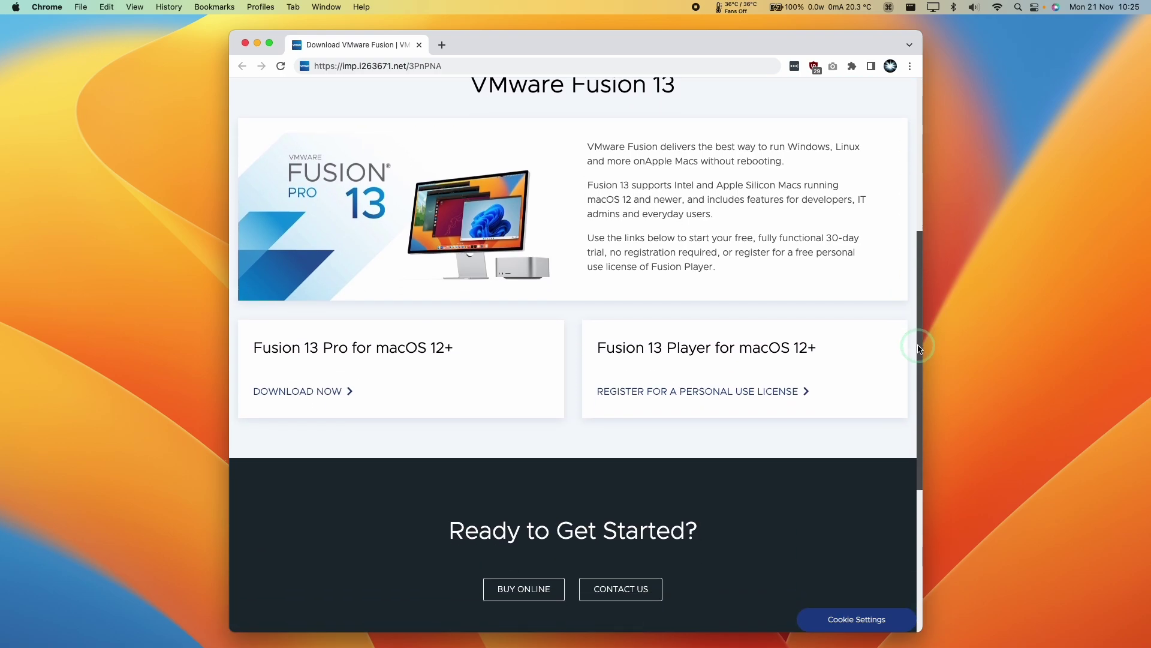
click(622, 363)
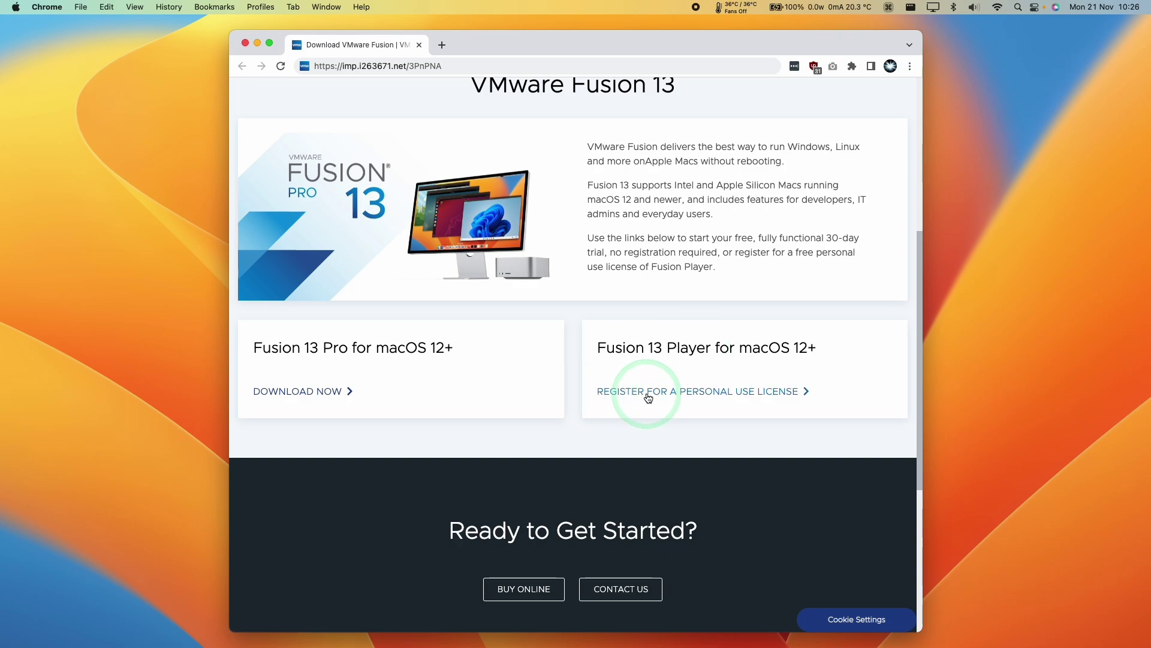
click(729, 393)
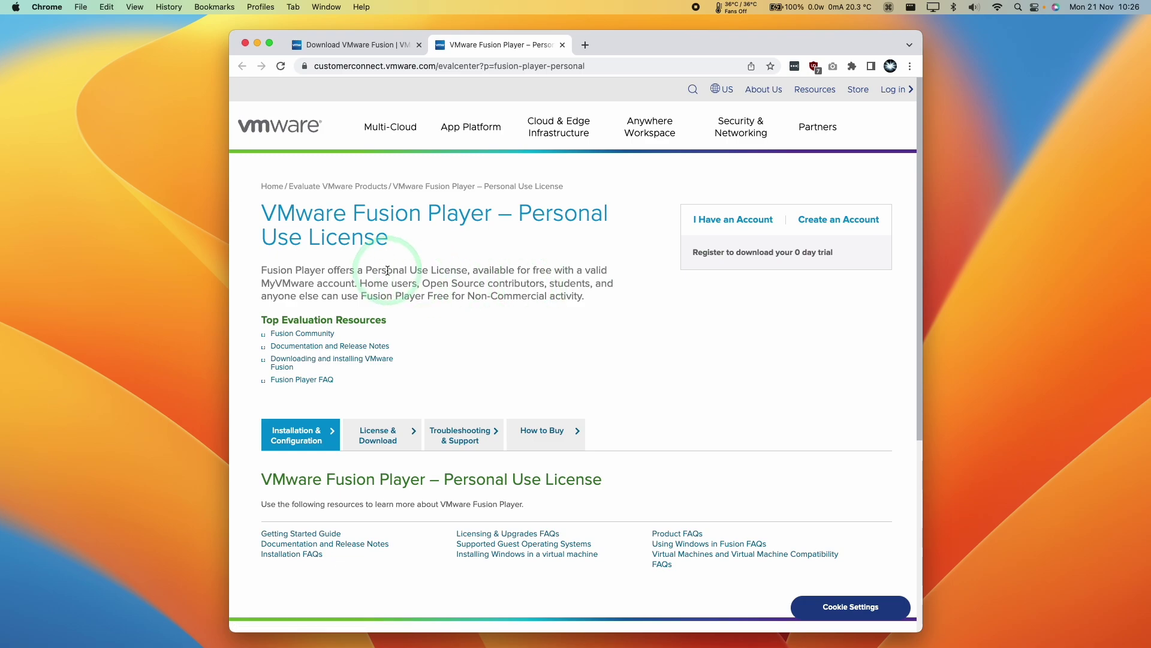
Look through the fields of the new-account registration form and return to the Fusion Player license page
drag(372, 270, 470, 270)
click(939, 263)
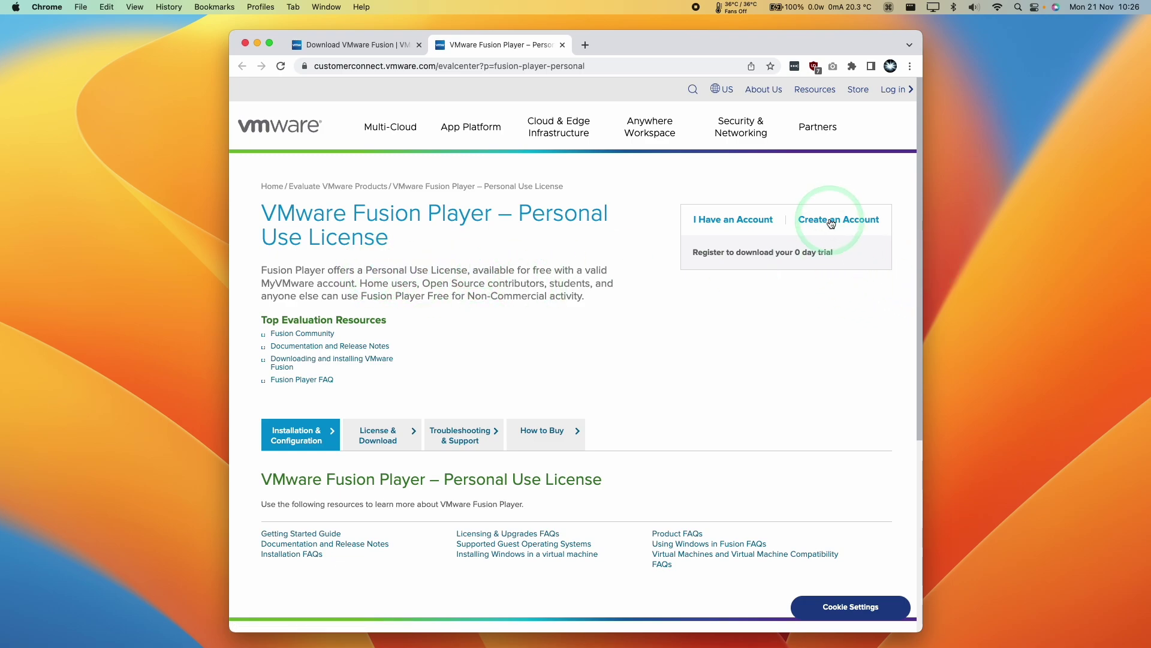
click(450, 369)
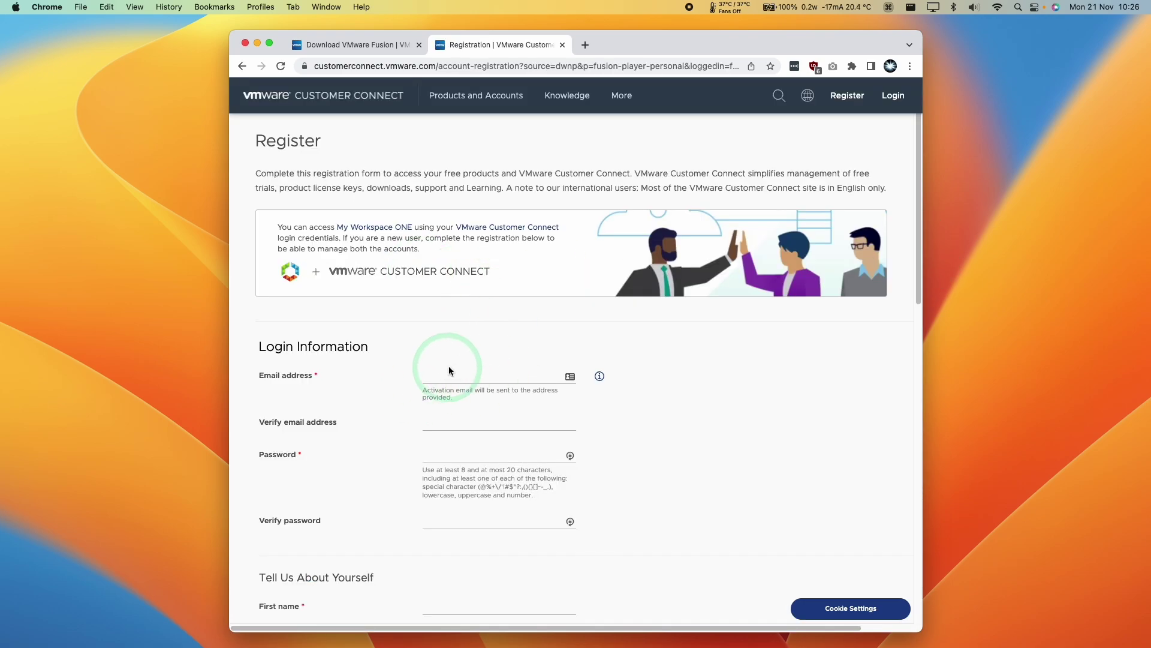
scroll(534, 375, down, 15)
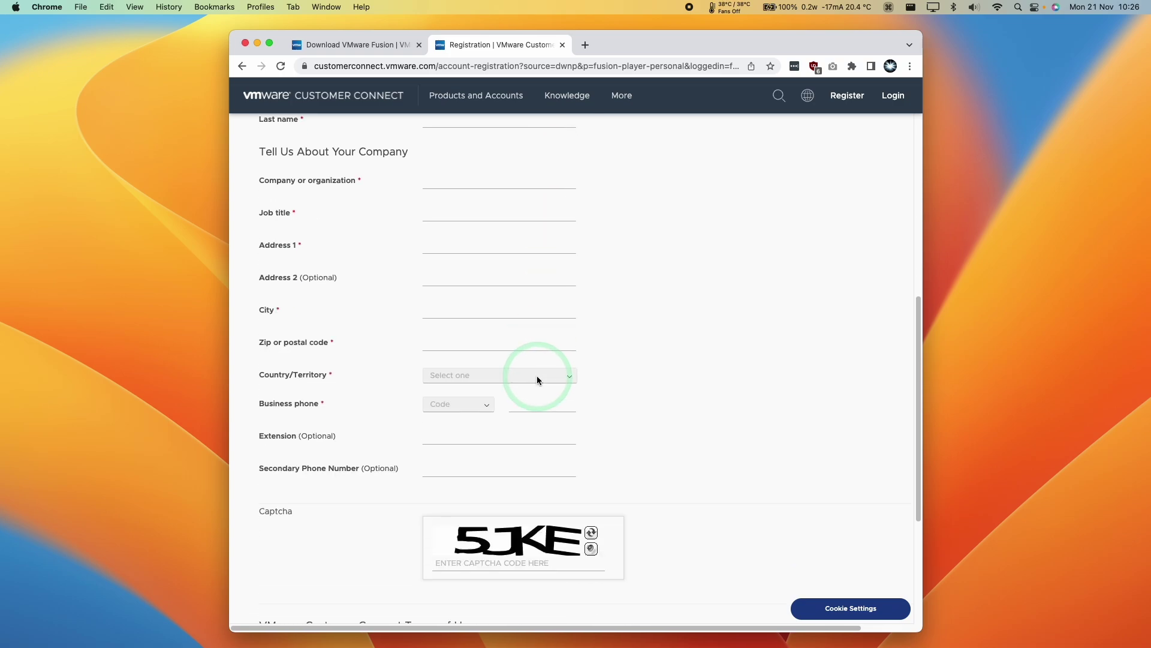
scroll(526, 346, down, 1)
key(super+bracketleft)
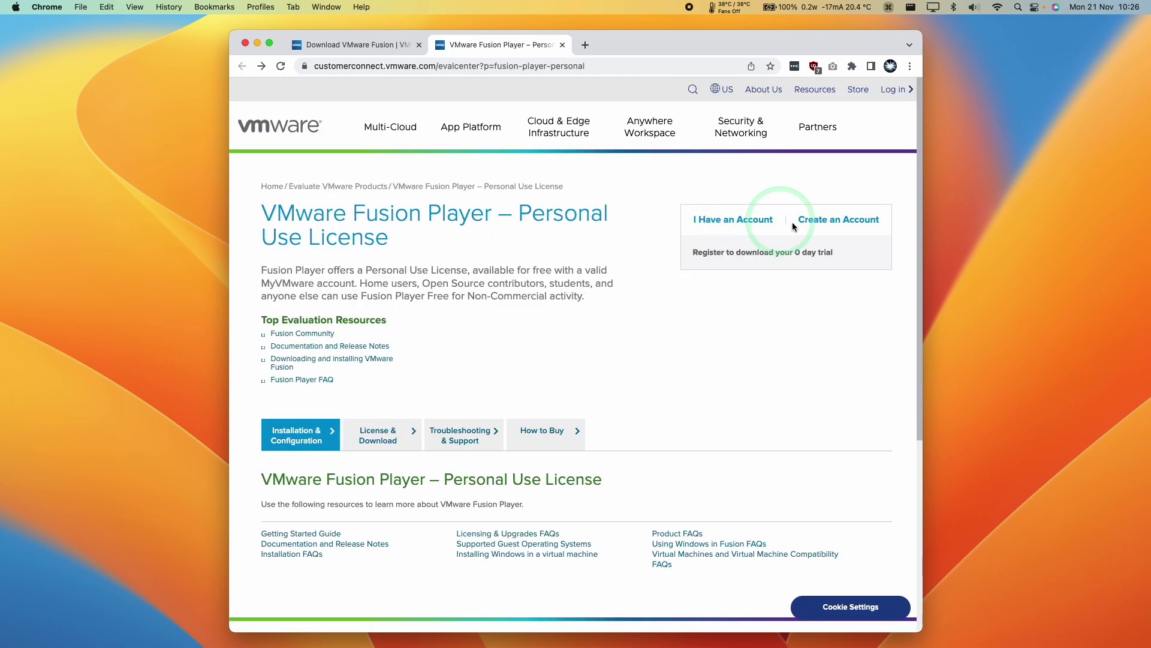
Open the sign-in for an existing Customer Connect account and go through the profile form of the End-User License Agreement
click(794, 304)
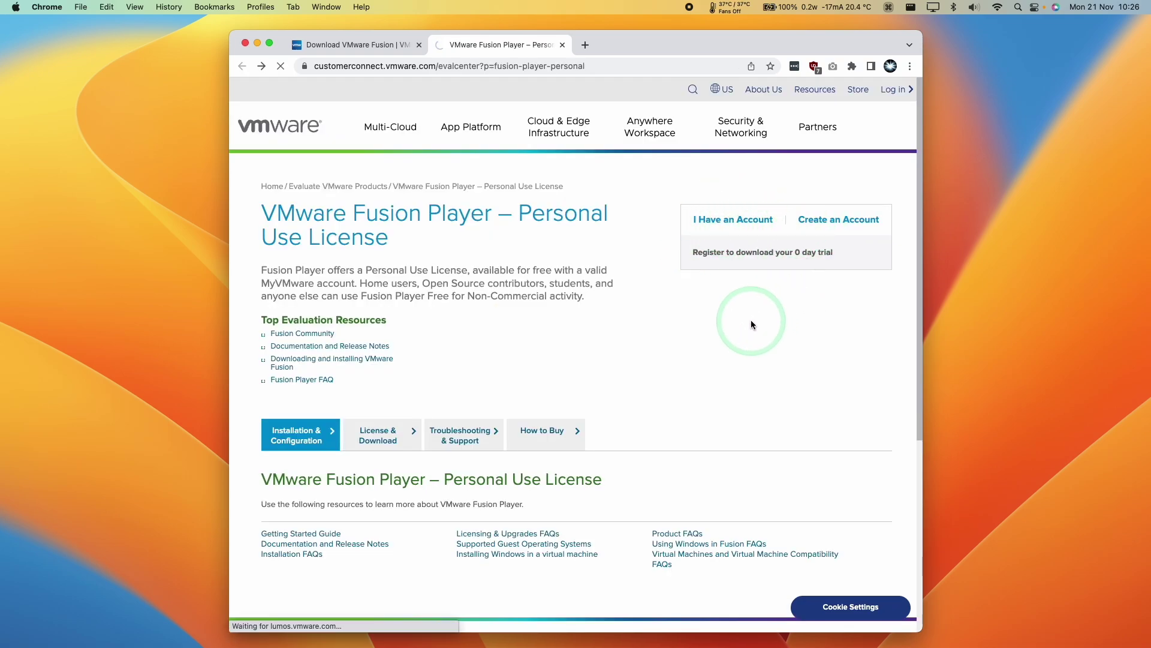
click(726, 220)
click(309, 354)
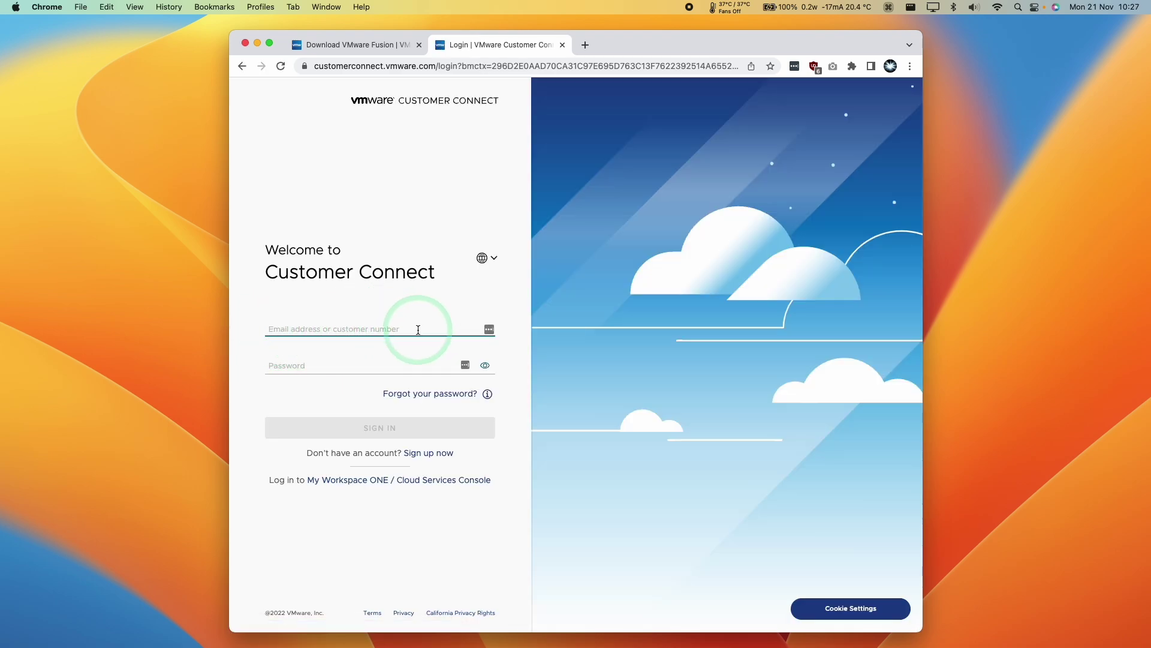
drag(693, 220, 781, 224)
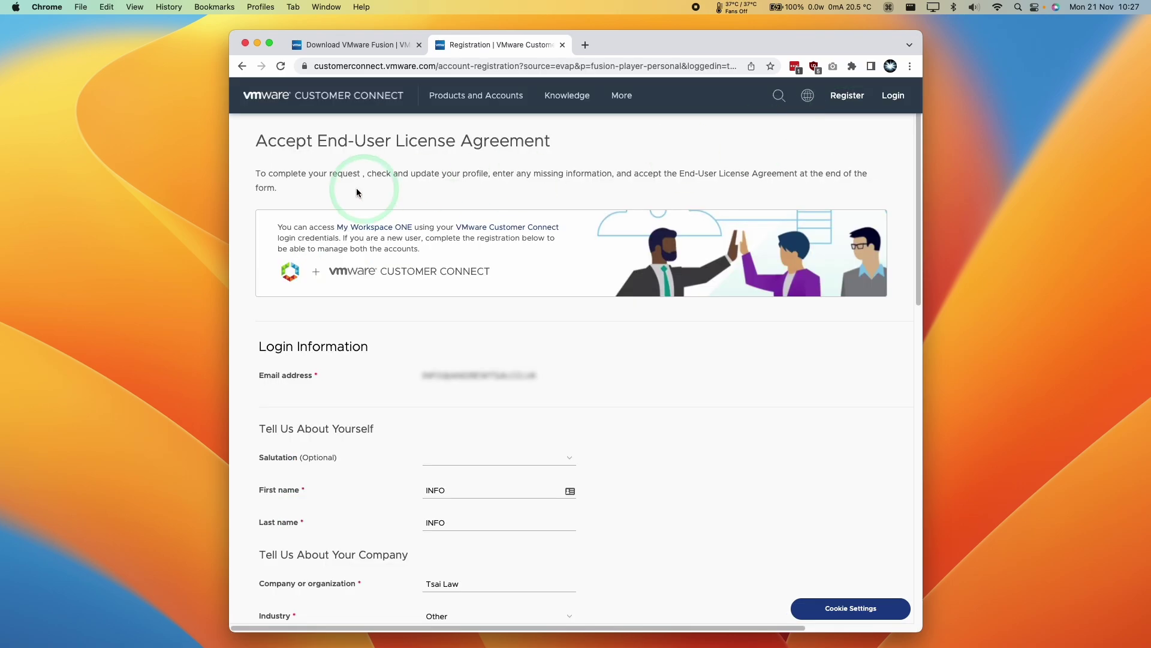
click(897, 205)
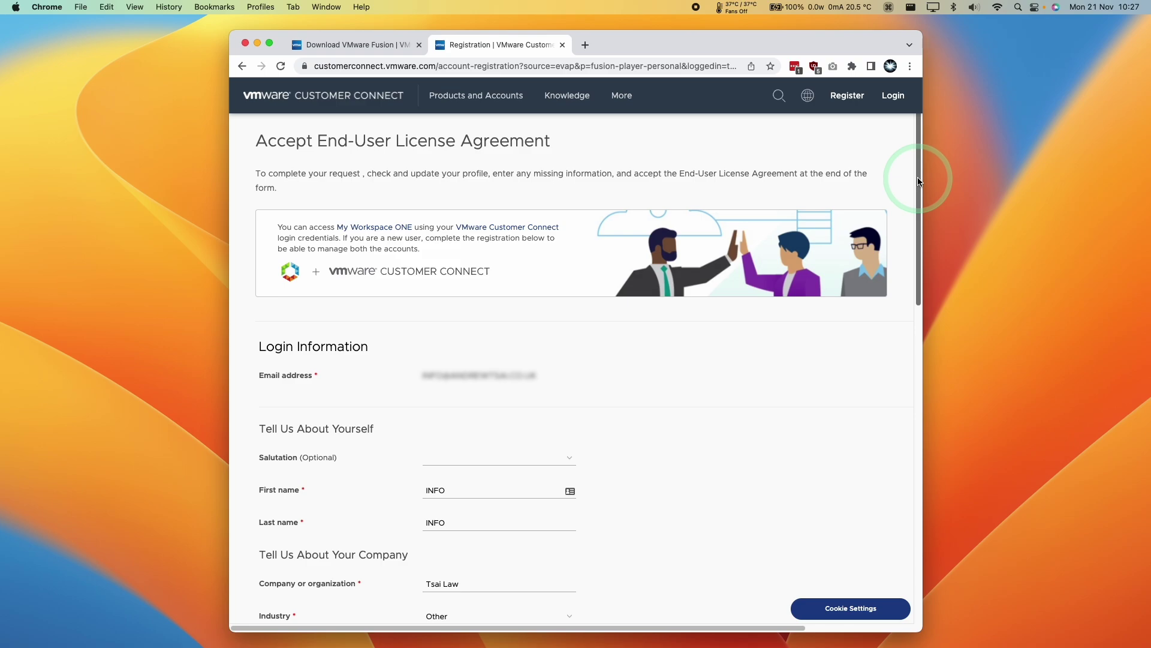
drag(919, 181, 464, 213)
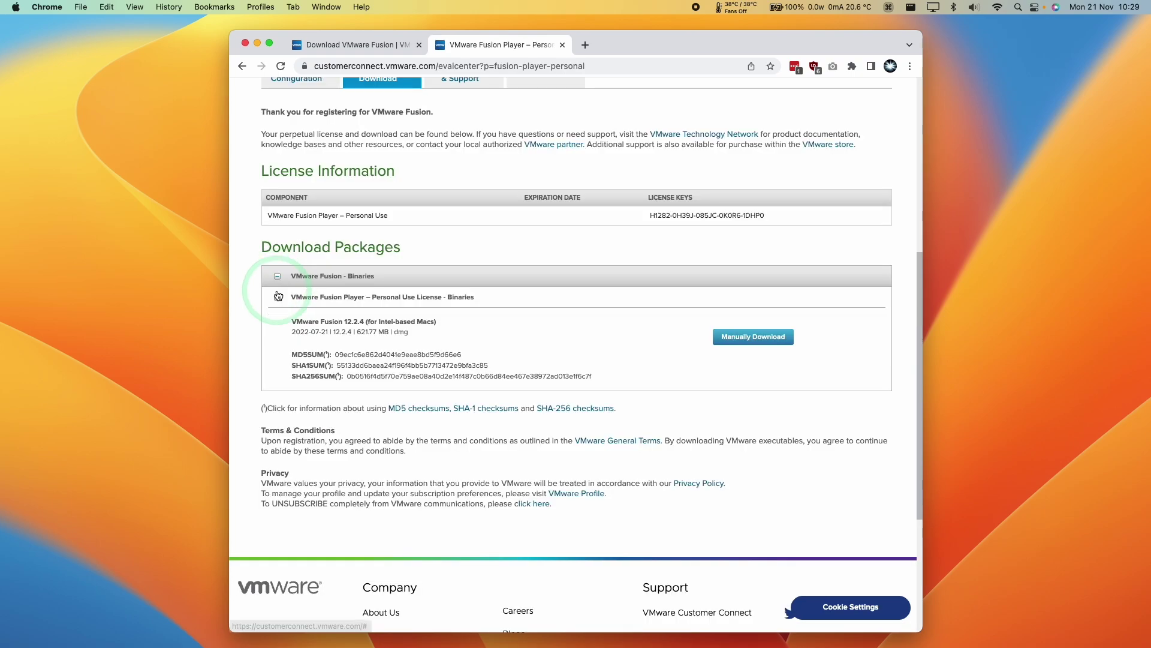
Examine the VMware Fusion binaries in the download packages for the offered version and supported Macs, and leave the page
triple_click(303, 328)
click(323, 334)
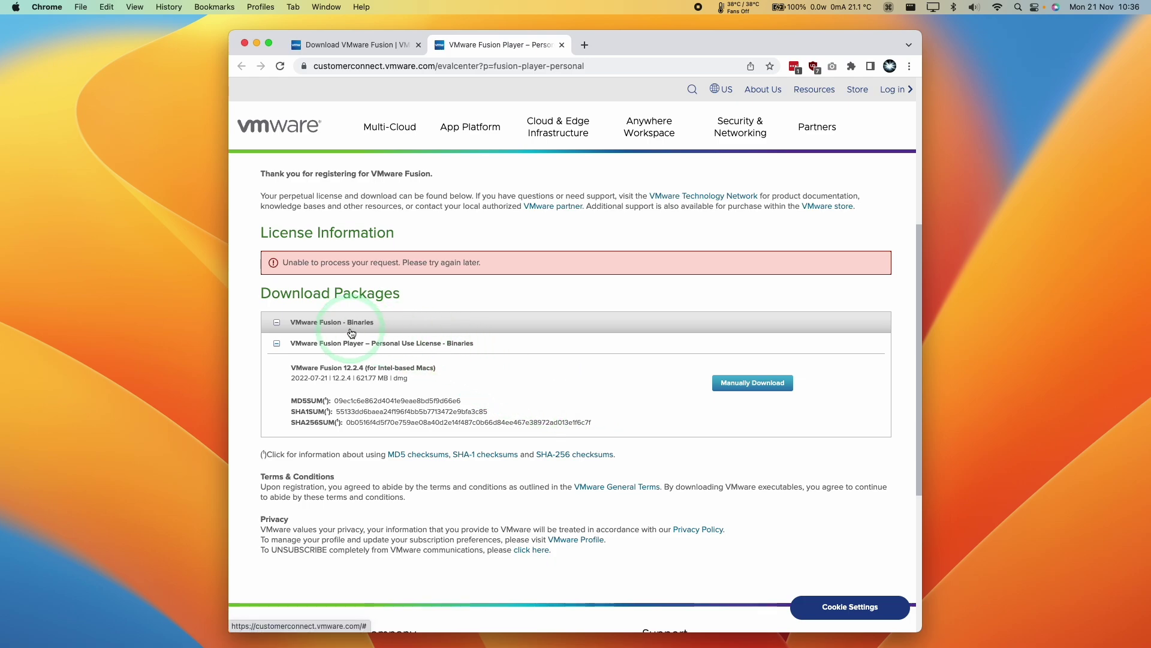
click(287, 322)
click(287, 323)
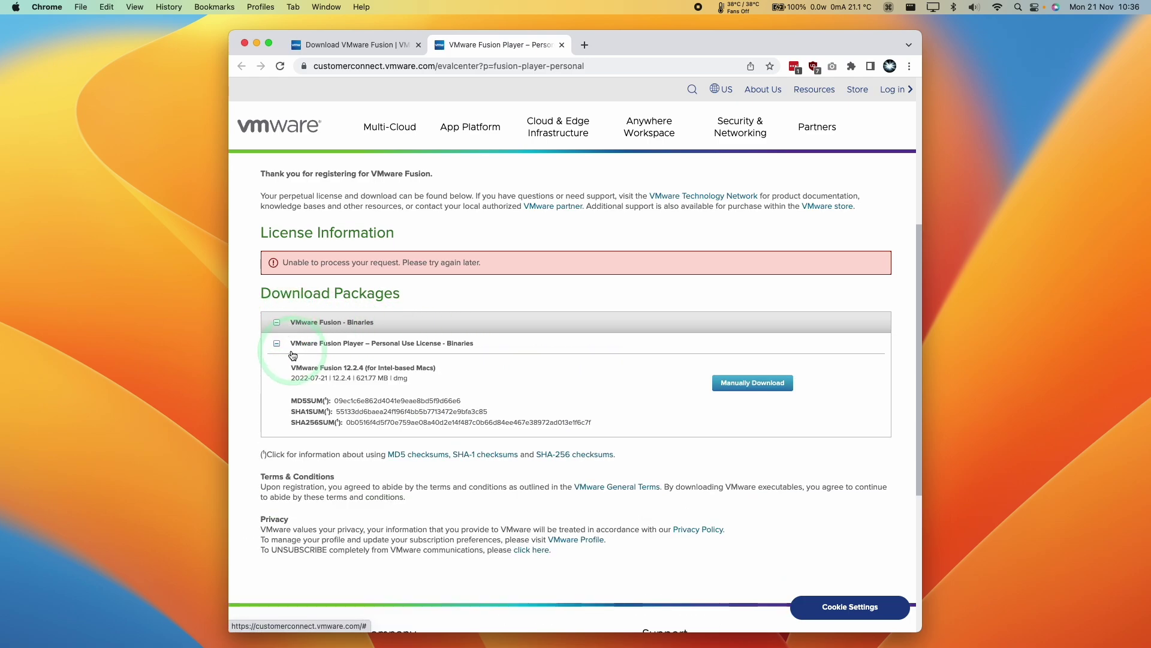
click(277, 344)
click(277, 345)
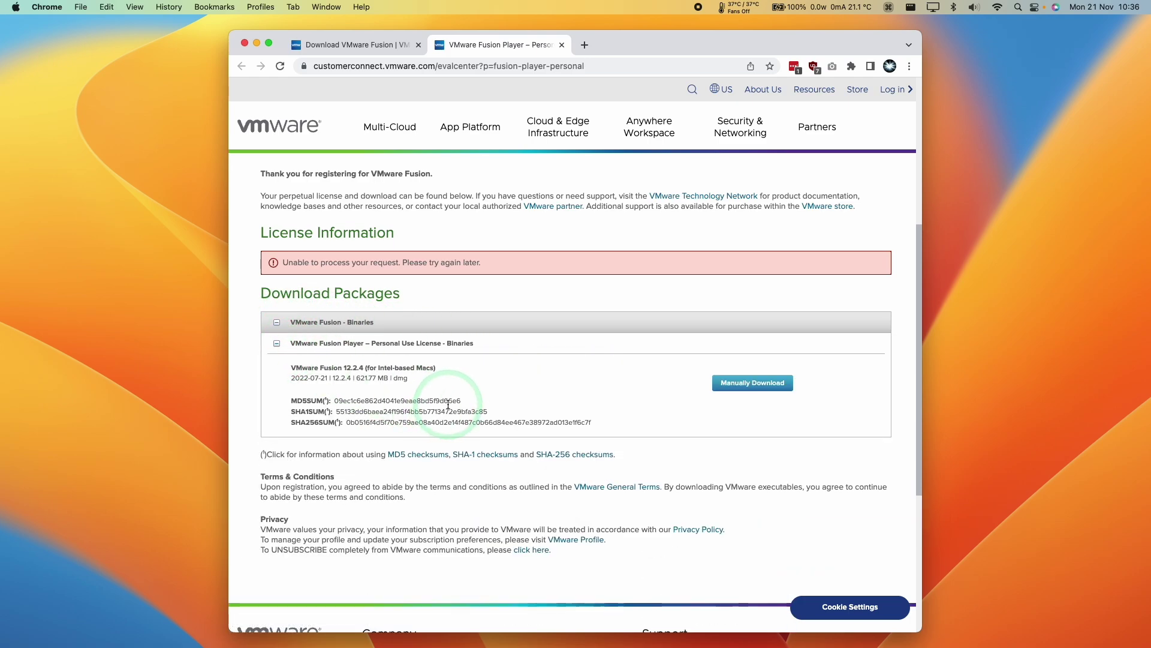
scroll(449, 405, up, 5)
click(241, 66)
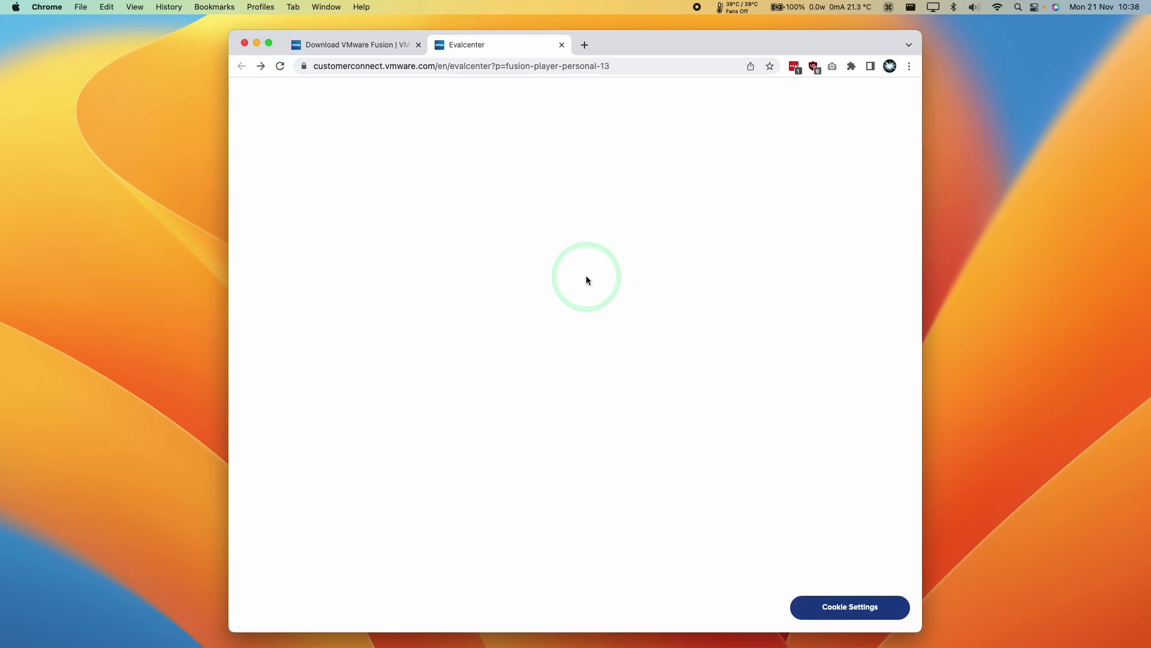
Download VMware Fusion 13.0.0 for Intel-based and Apple silicon Macs from the Fusion Player 13 evaluation page
click(391, 51)
click(498, 55)
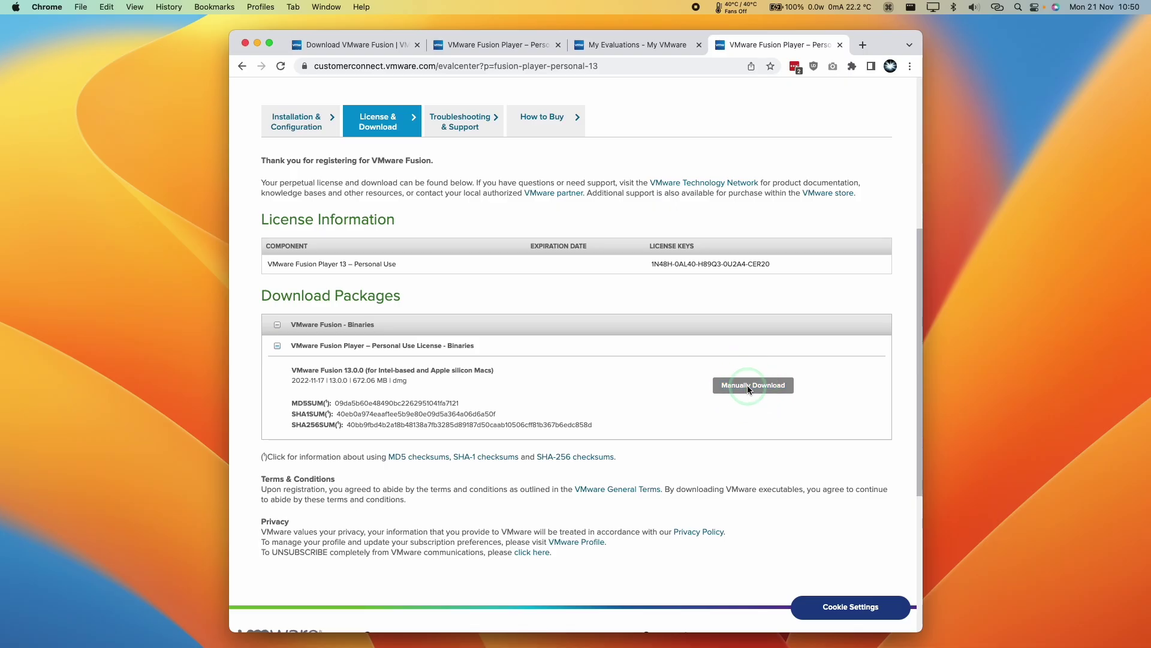
click(748, 385)
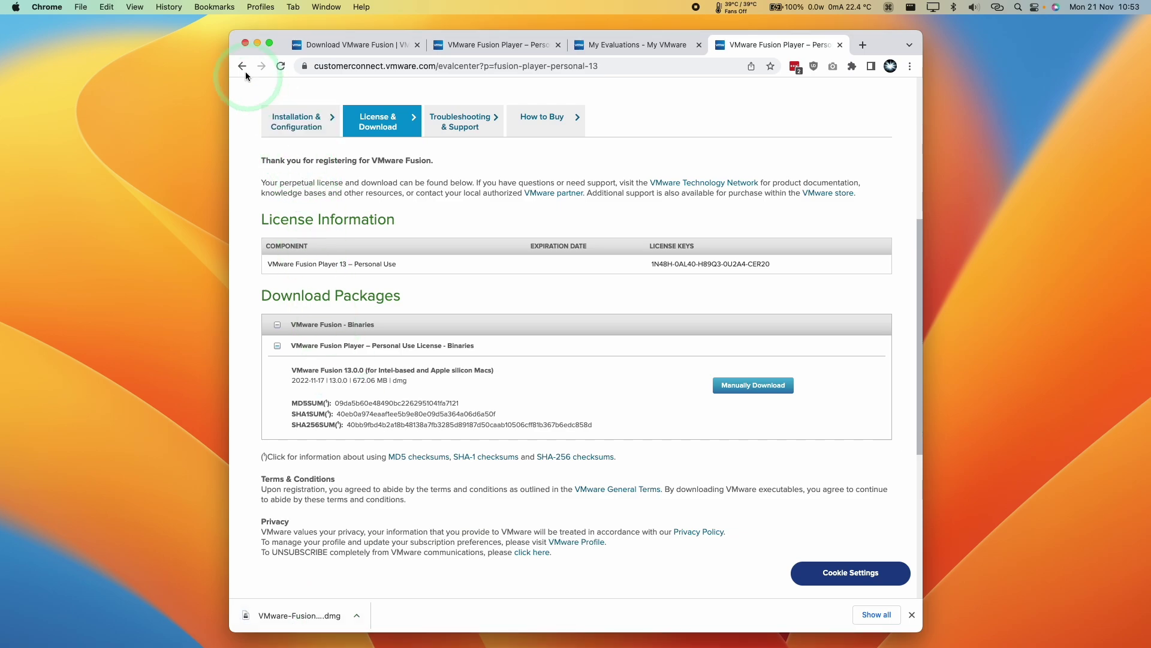
Switch to Finder and open VMware-Fusion-13.0.0-20802013_universal.dmg from the Downloads folder
click(257, 43)
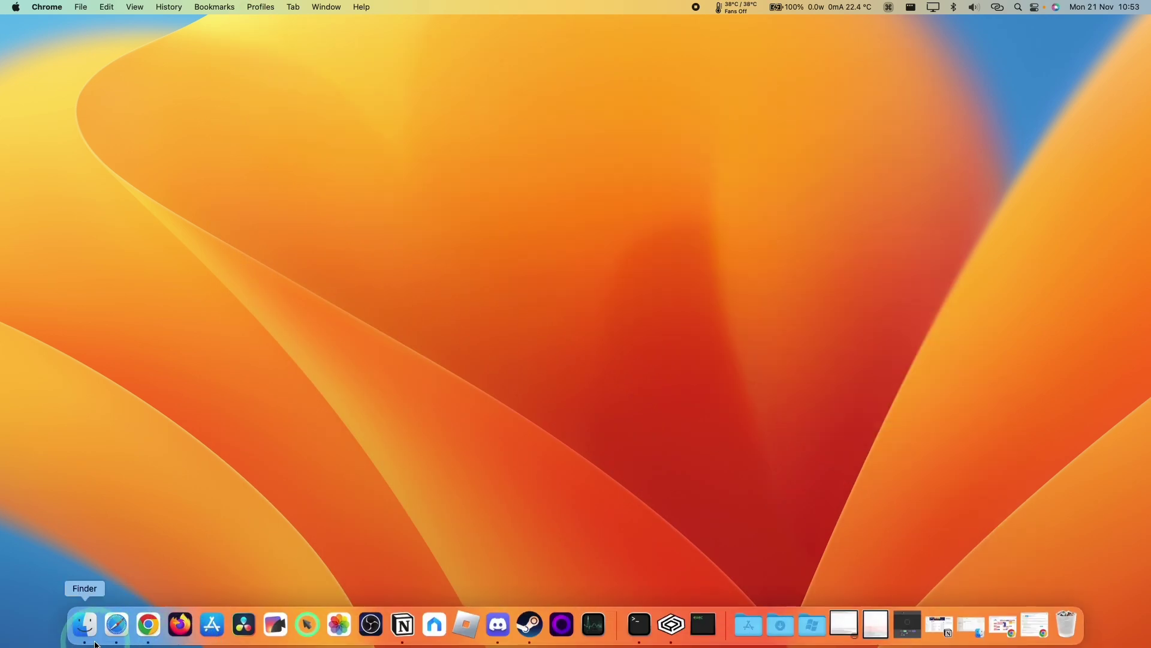
click(83, 640)
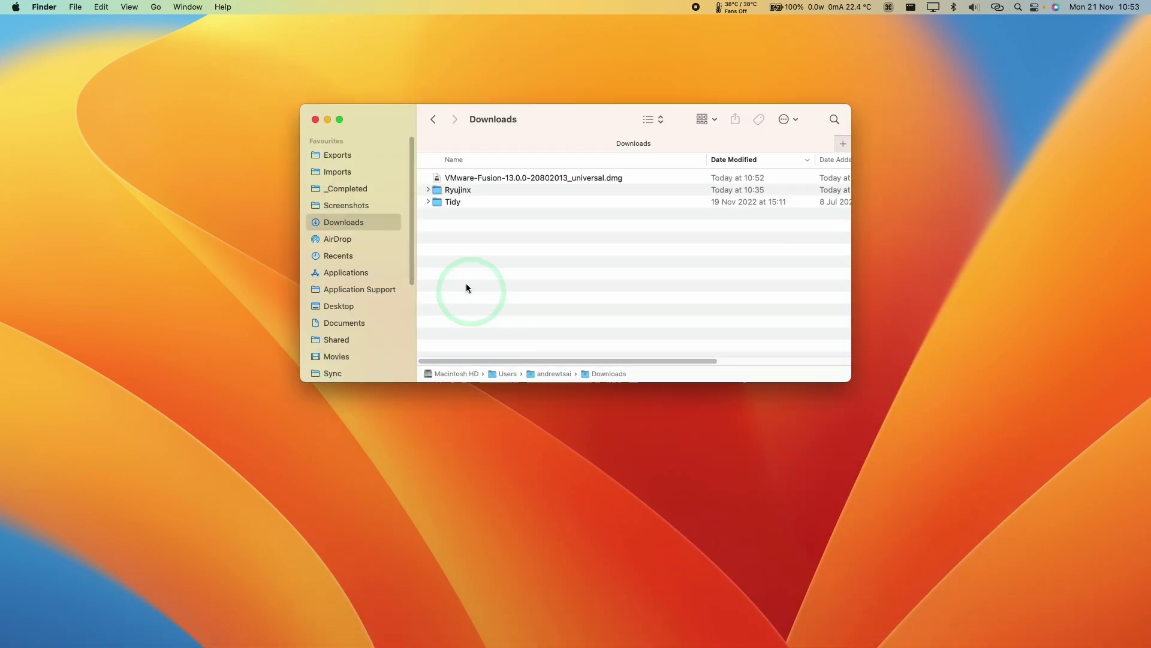
click(483, 178)
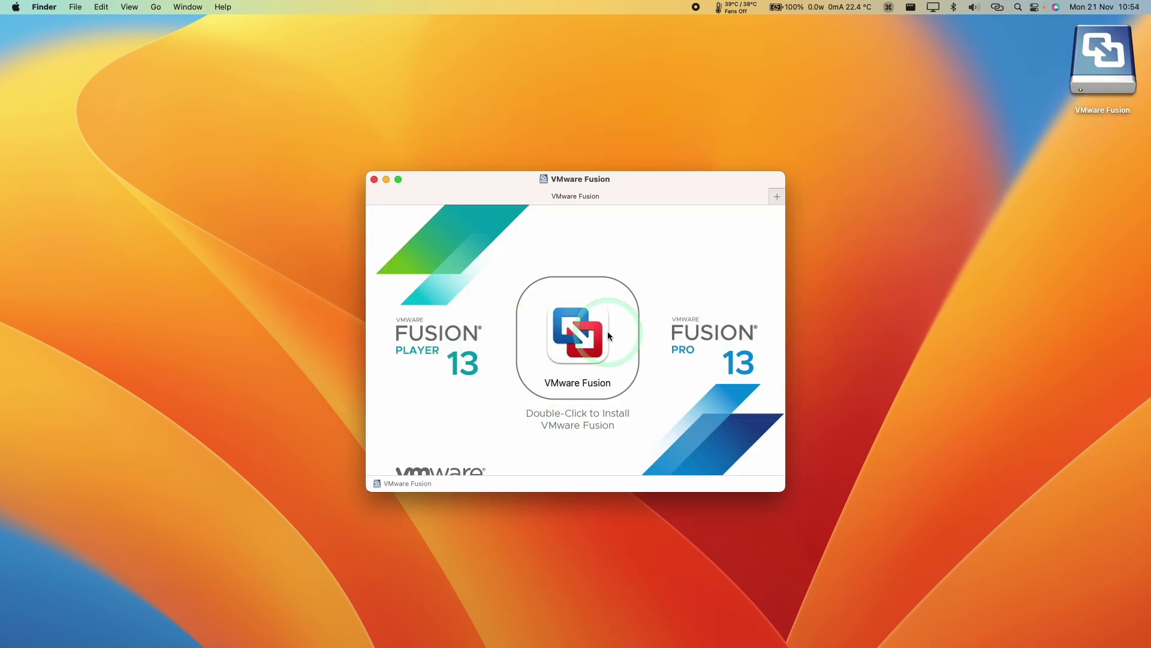
Launch the VMware Fusion installer from the disk image, allow it to open, and authorize the setup with the administrator password
click(585, 343)
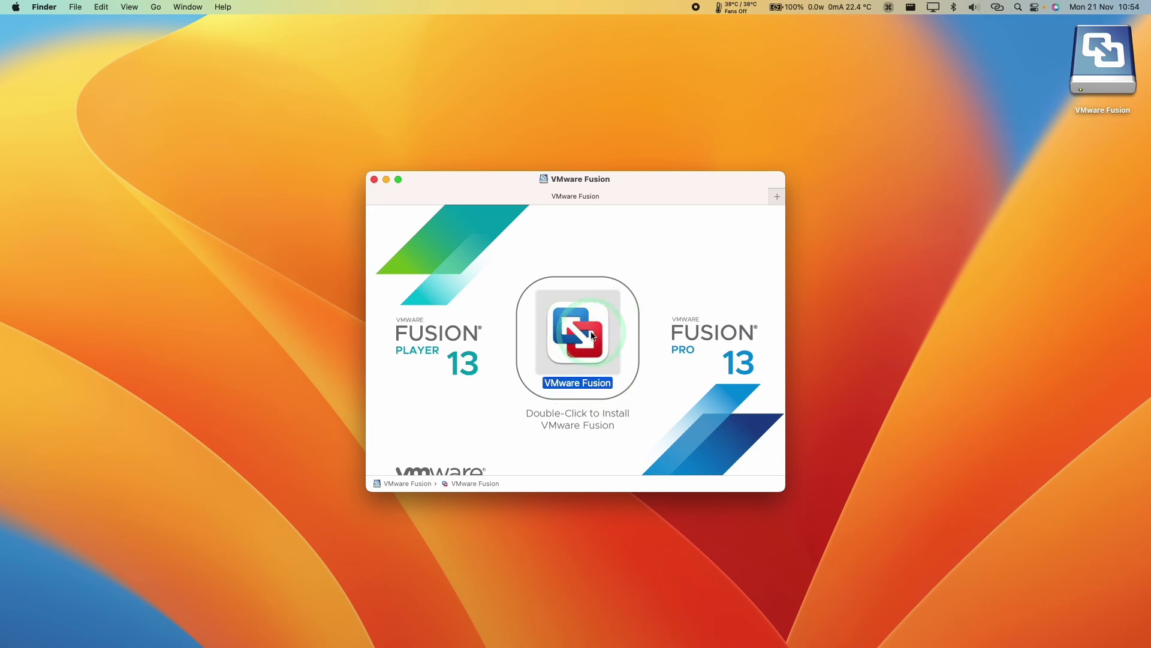
double_click(591, 334)
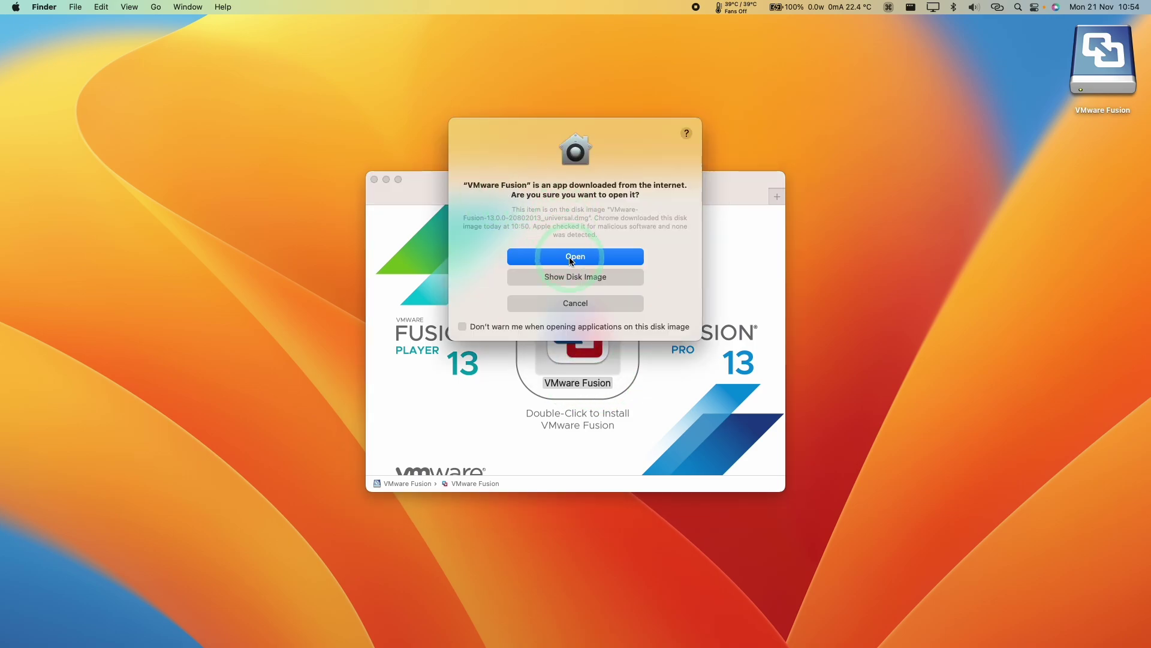
click(573, 256)
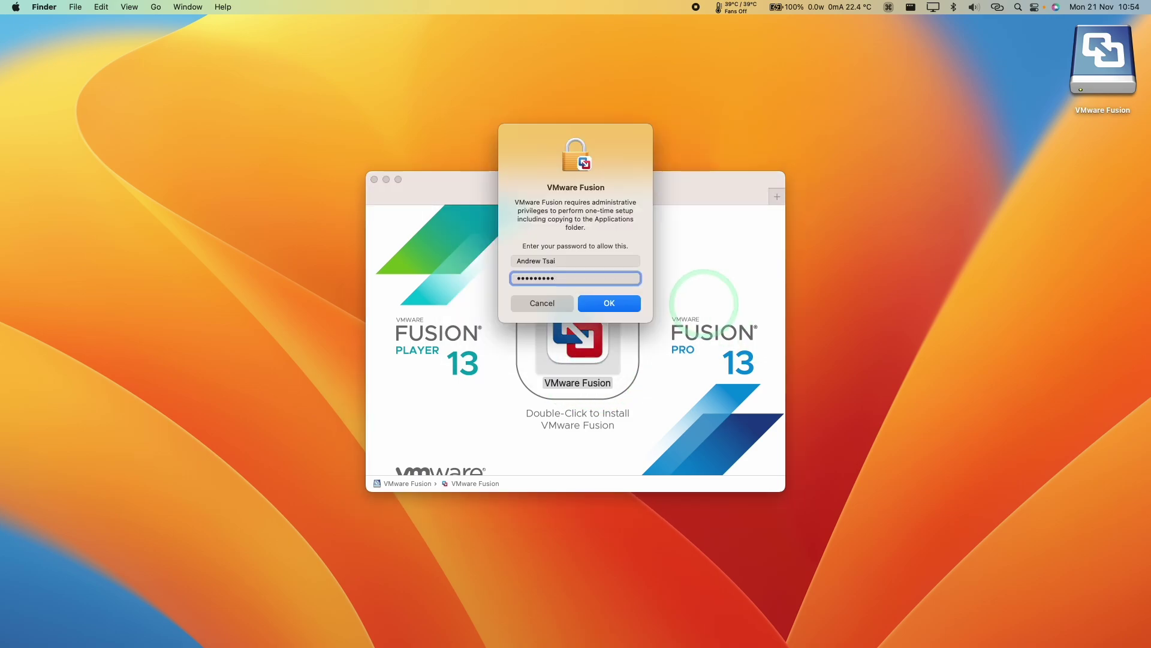
click(629, 302)
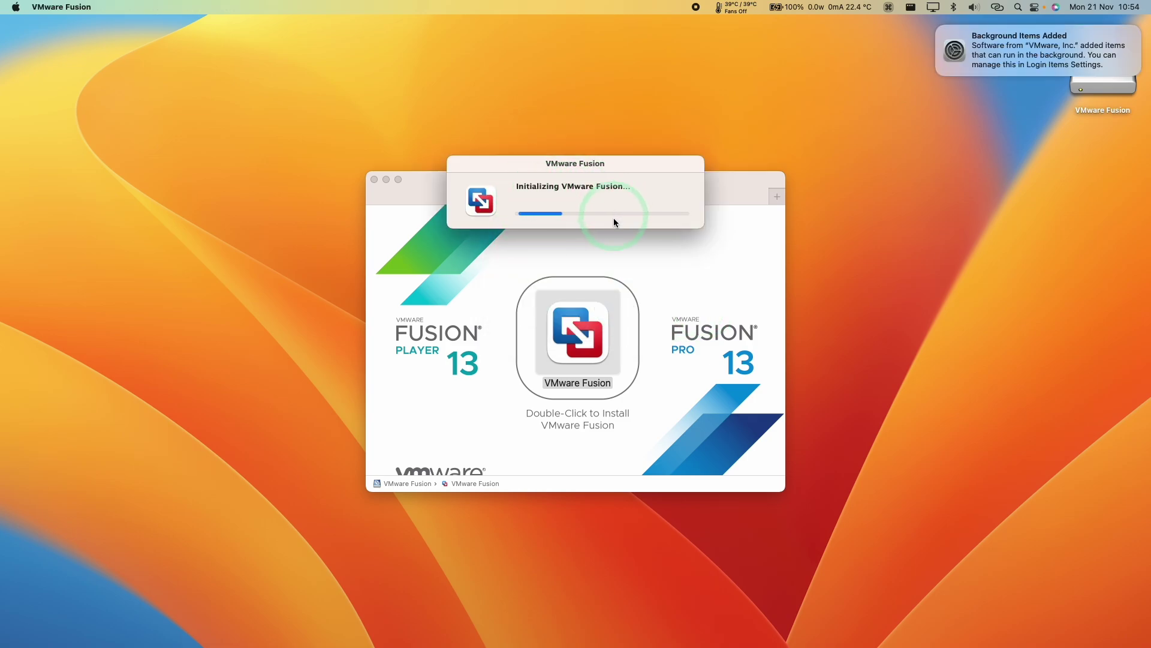
click(746, 355)
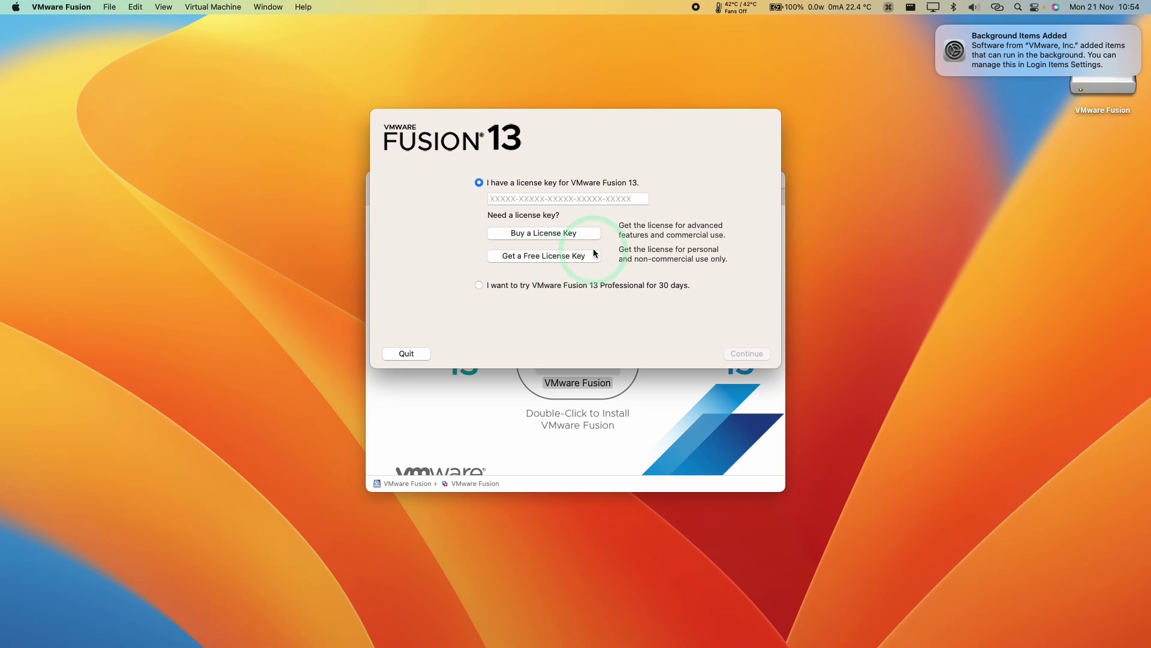
Switch to Chrome and copy the VMware Fusion Player 13 personal use license key from the license information table
key(super+Tab)
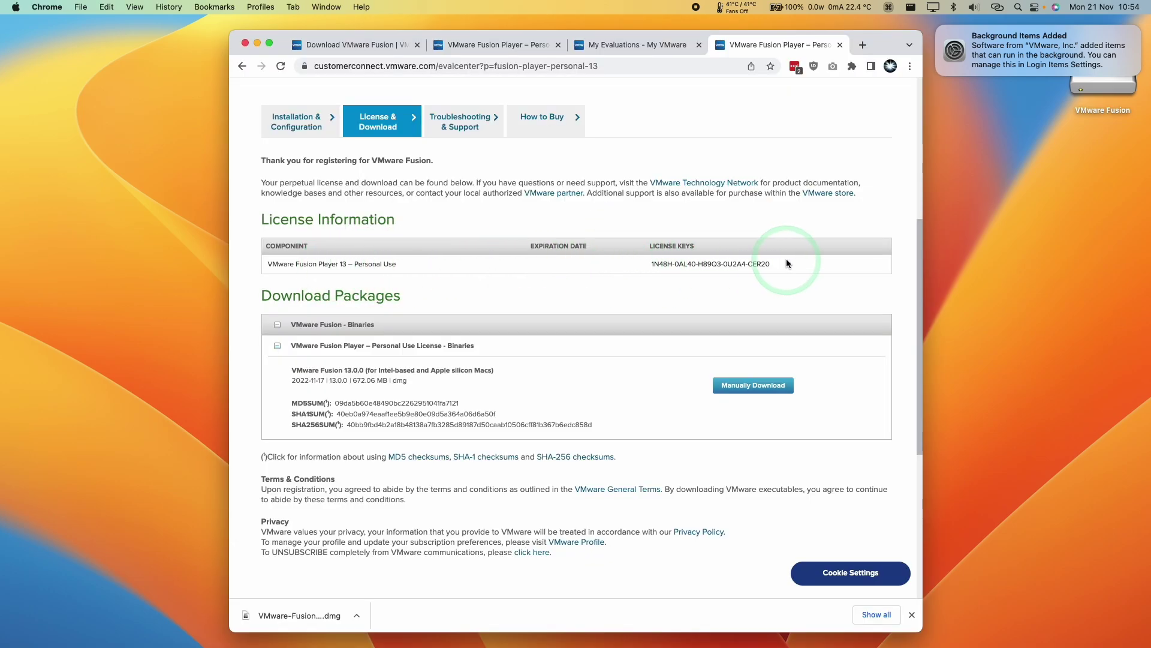
drag(788, 263, 677, 261)
right_click(663, 263)
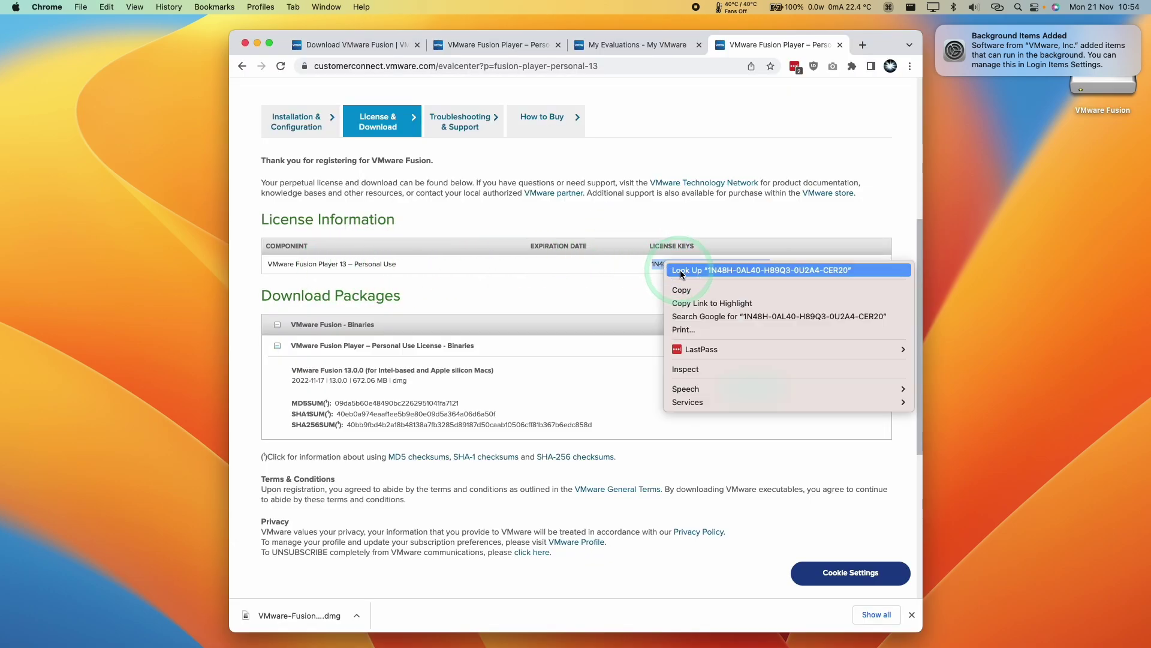
click(691, 291)
click(258, 44)
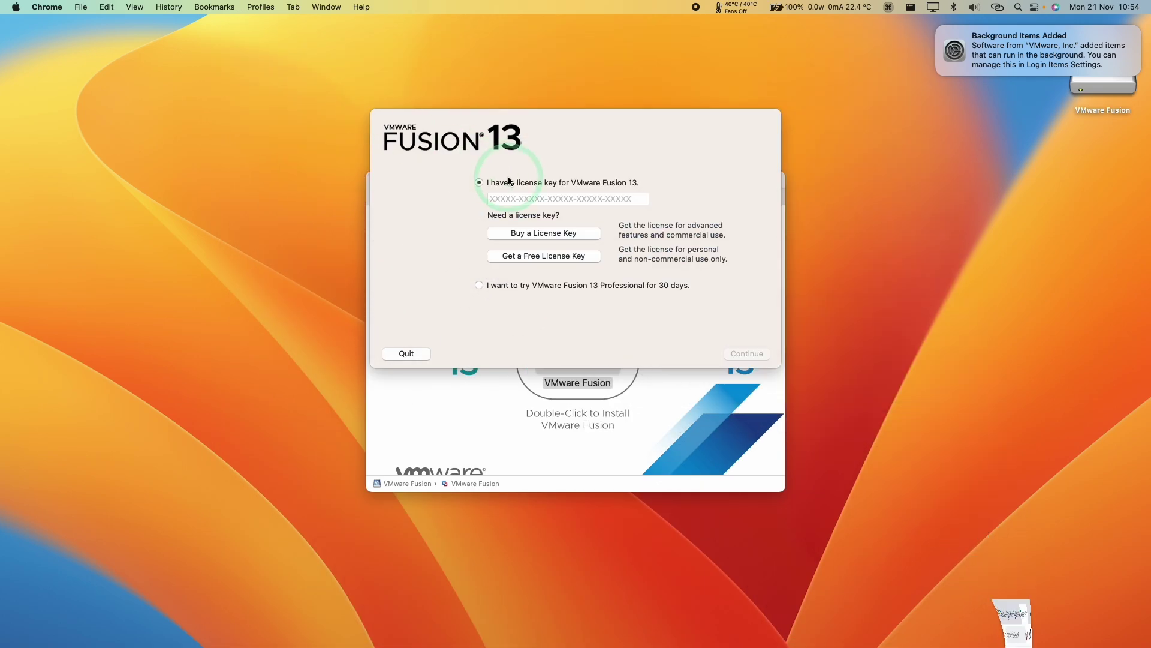
Paste the copied license key into the VMware Fusion 13 license key field
click(523, 198)
right_click(523, 198)
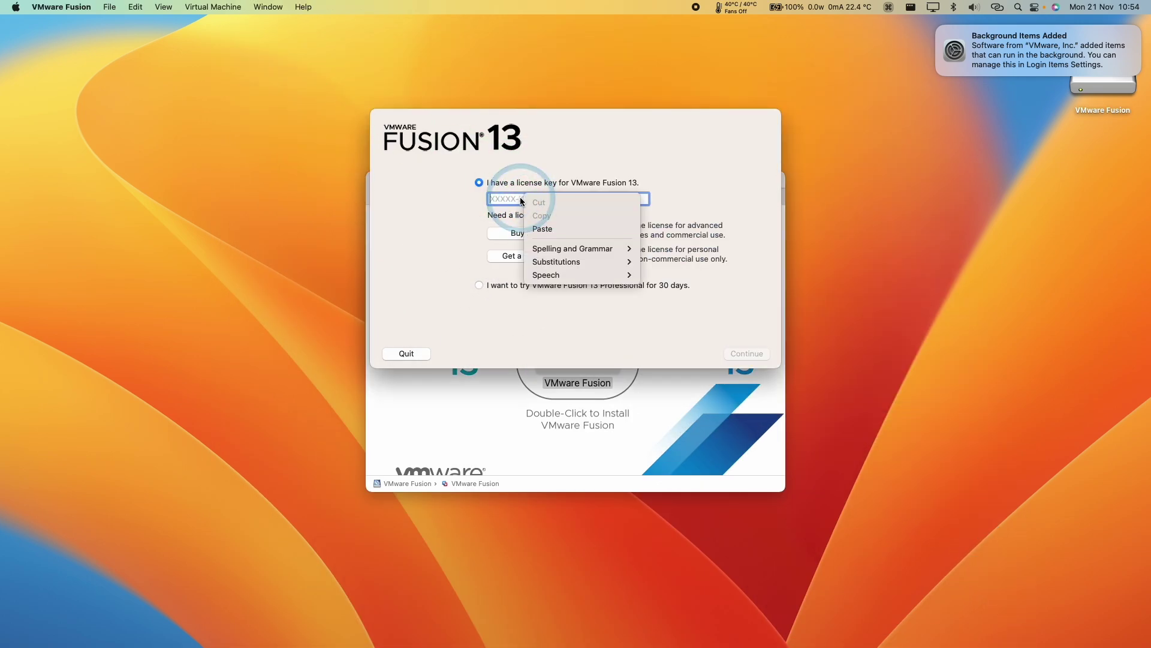
click(540, 228)
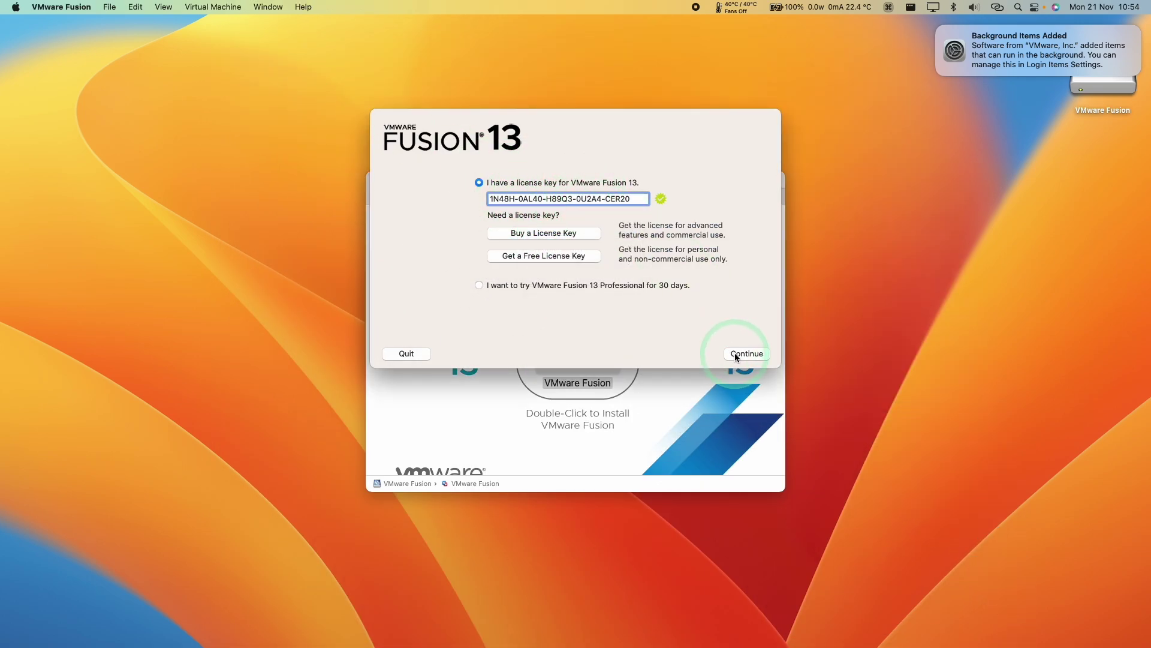
Finish the VMware Fusion 13 license setup and eject the VMware Fusion disk image from the desktop
click(735, 352)
click(743, 353)
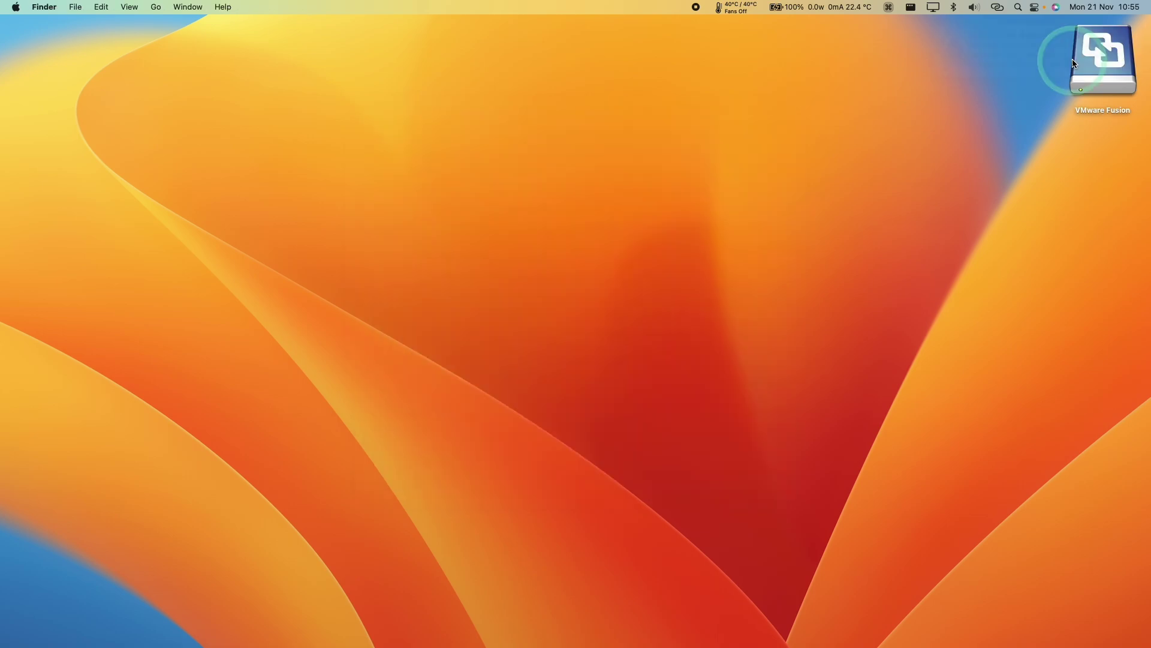
right_click(1078, 60)
click(1056, 84)
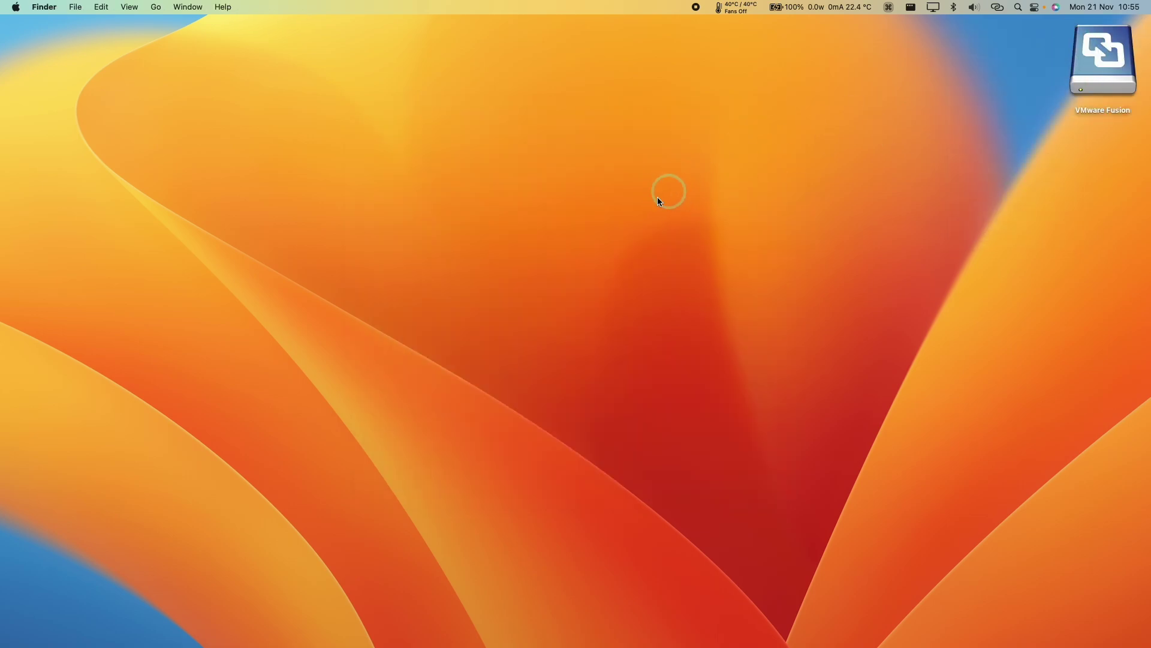
Switch to Finder and launch VMware Fusion from the Applications folder
click(96, 627)
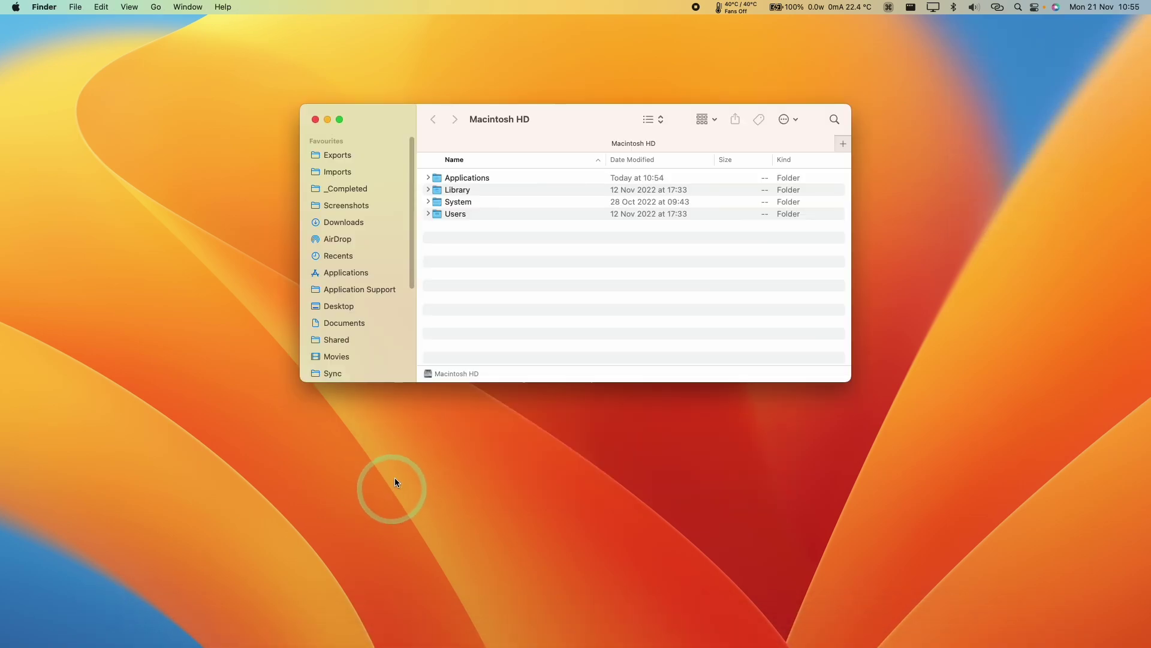
click(378, 271)
click(846, 226)
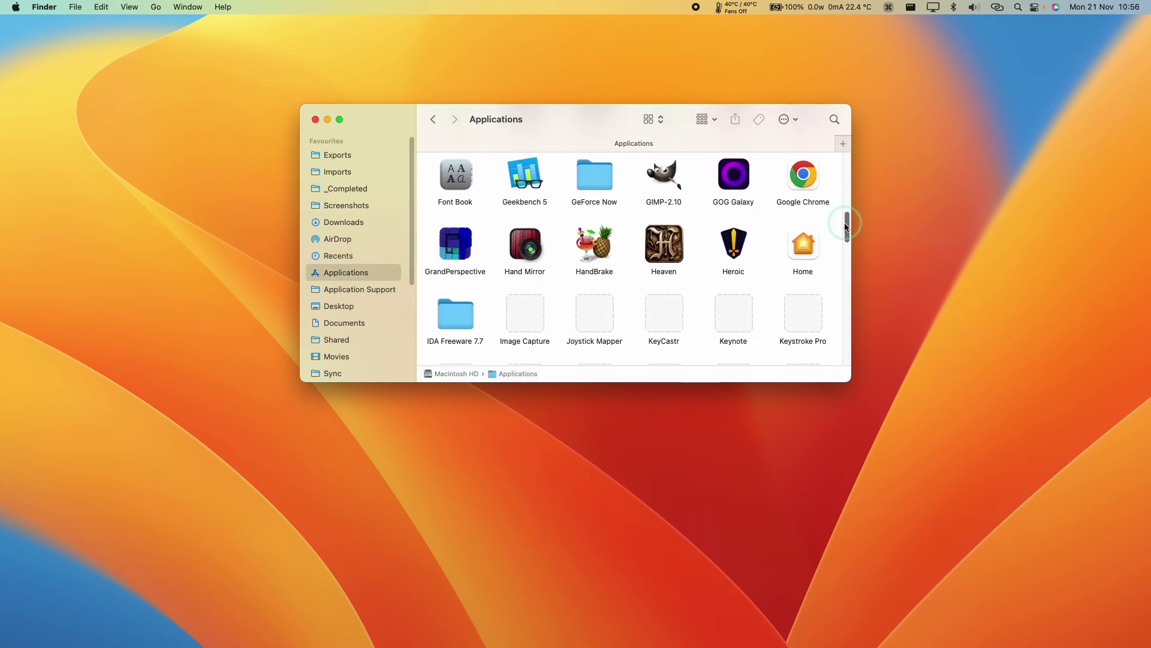
drag(846, 226, 843, 348)
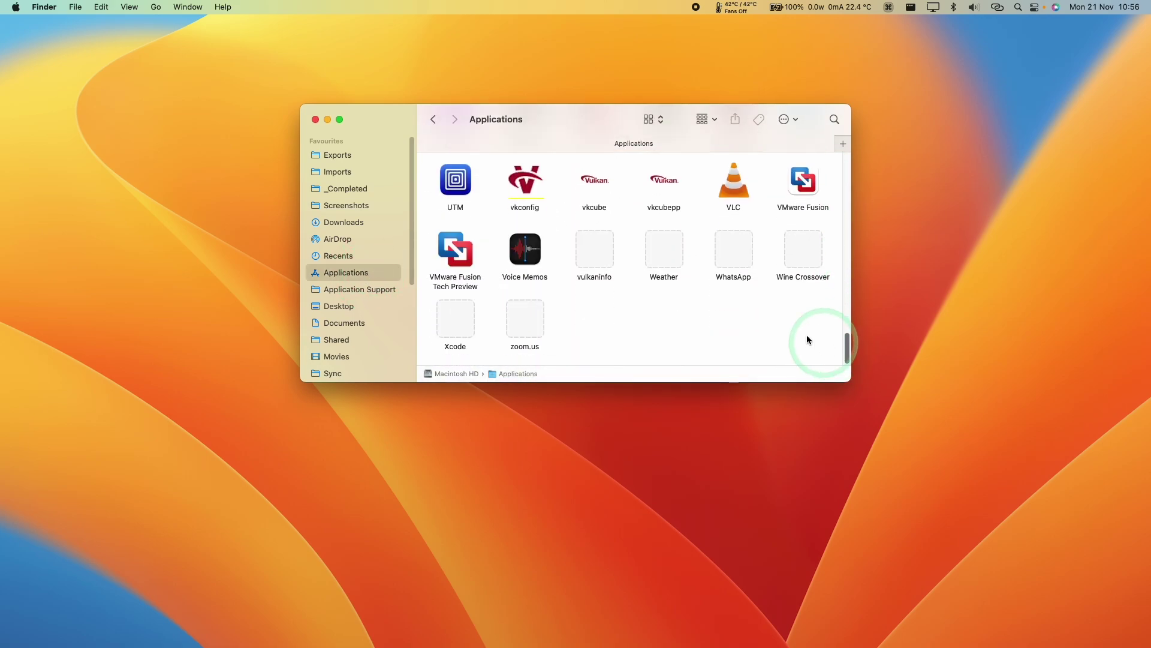
click(804, 186)
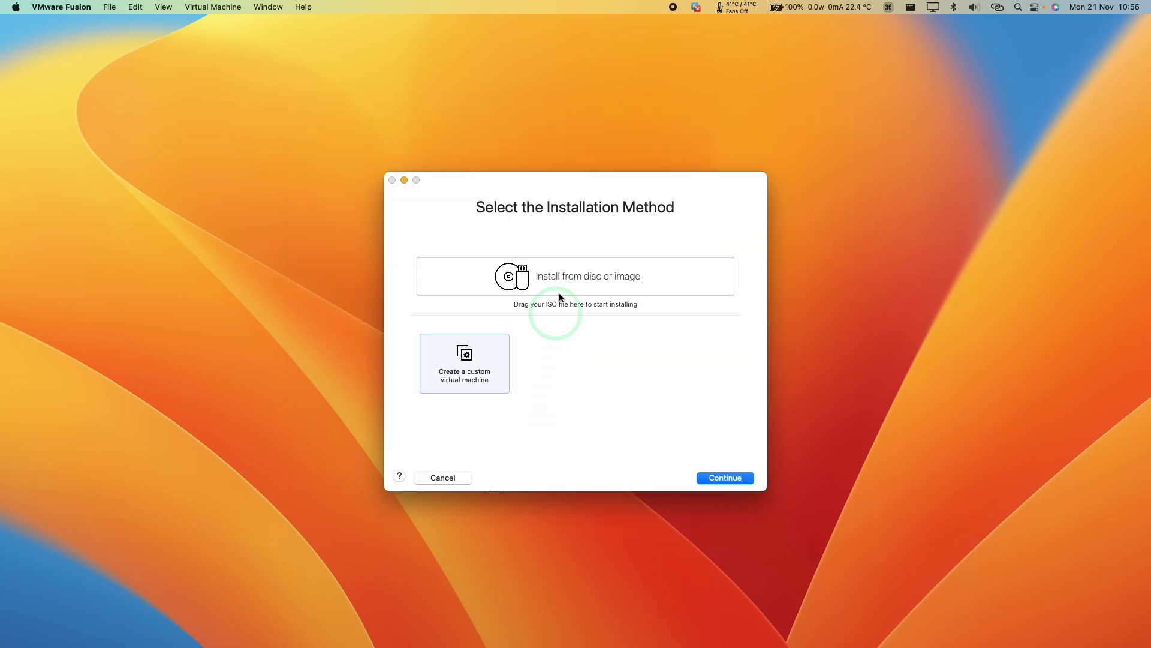
Start a custom virtual machine with Windows 11 64-bit Arm as its operating system and accept the firmware choice
click(747, 484)
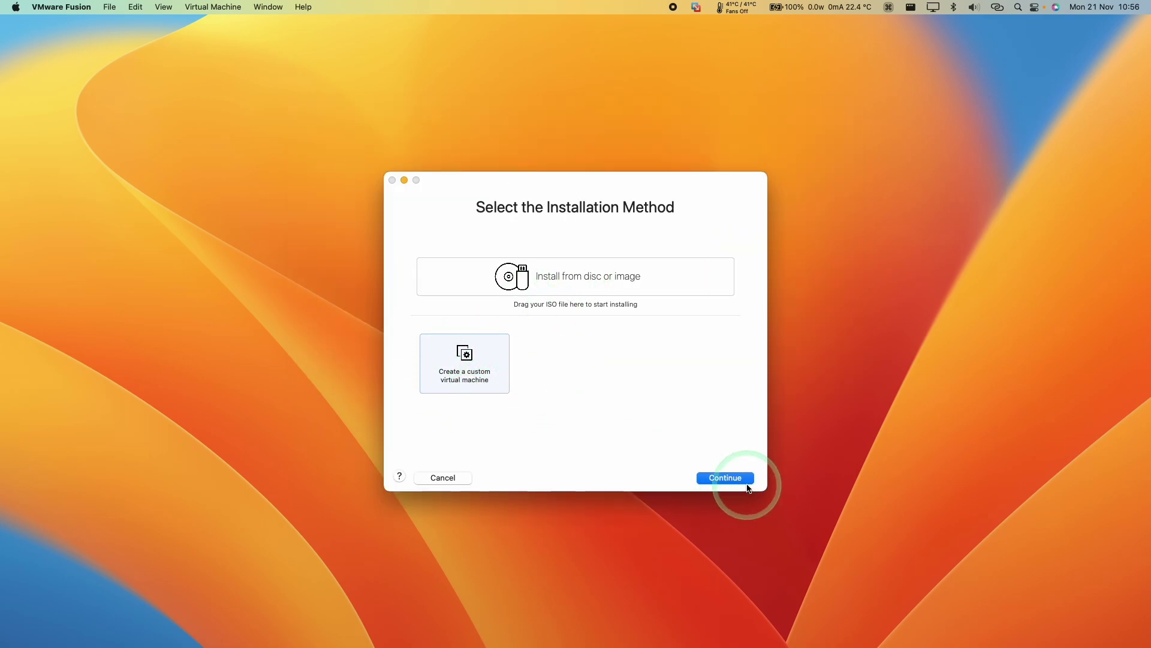
click(504, 316)
click(552, 318)
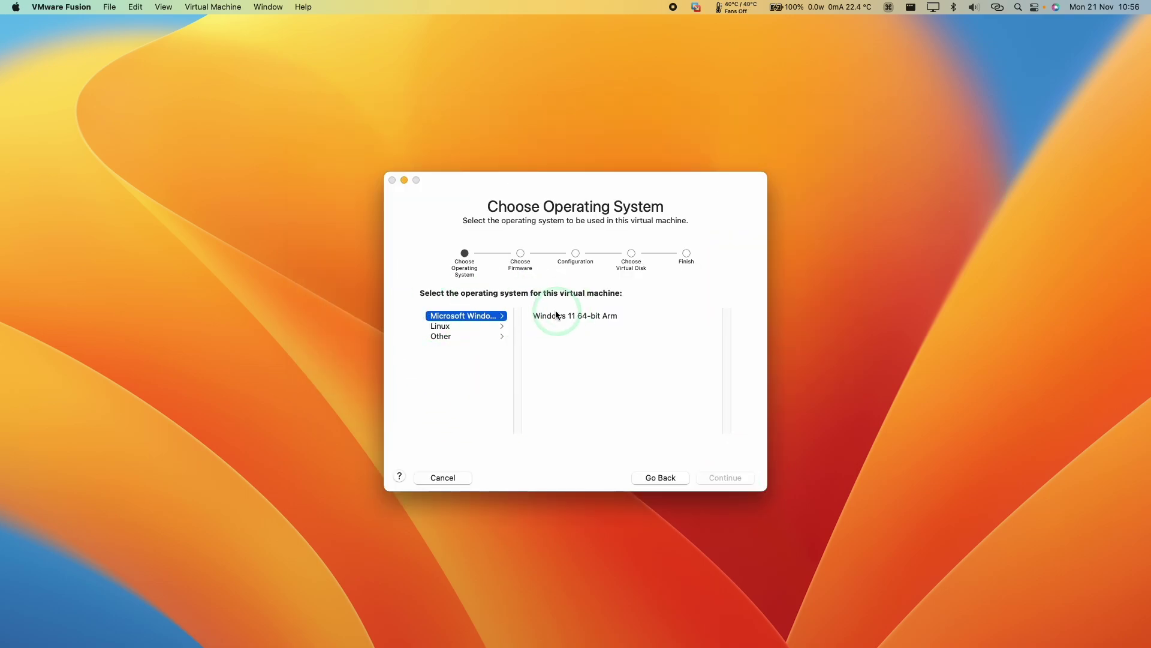
click(718, 479)
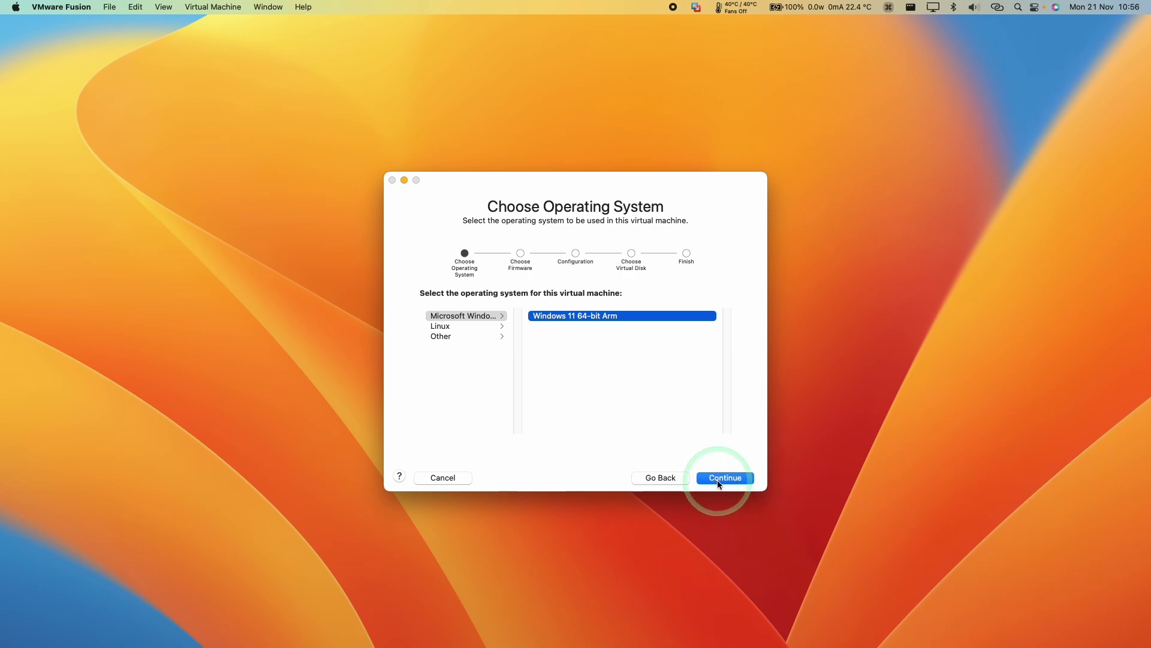
click(749, 491)
Encrypt only the files needed to support a TPM, using an auto-generated encryption password remembered in the Mac's Keychain
click(534, 374)
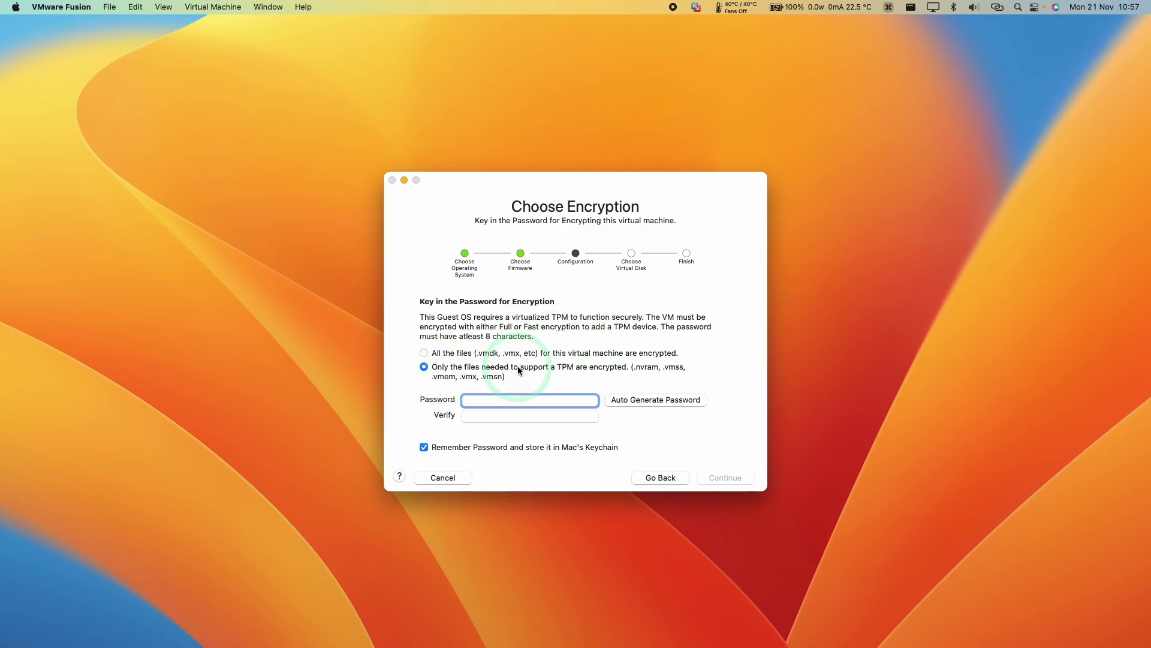
click(628, 400)
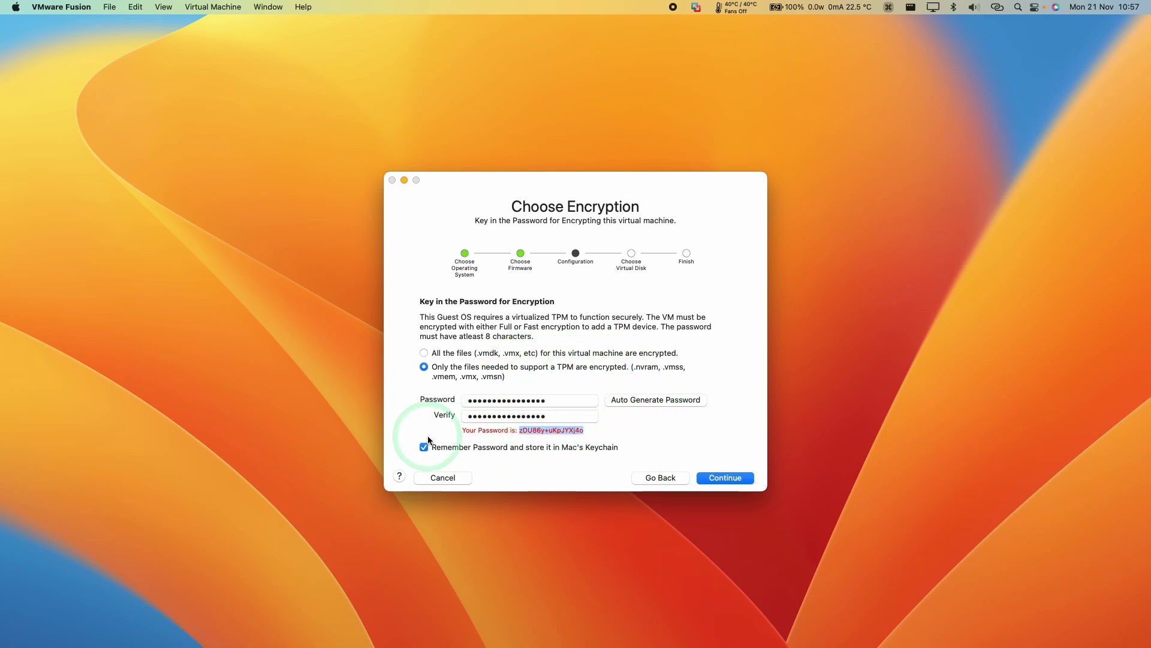
click(728, 477)
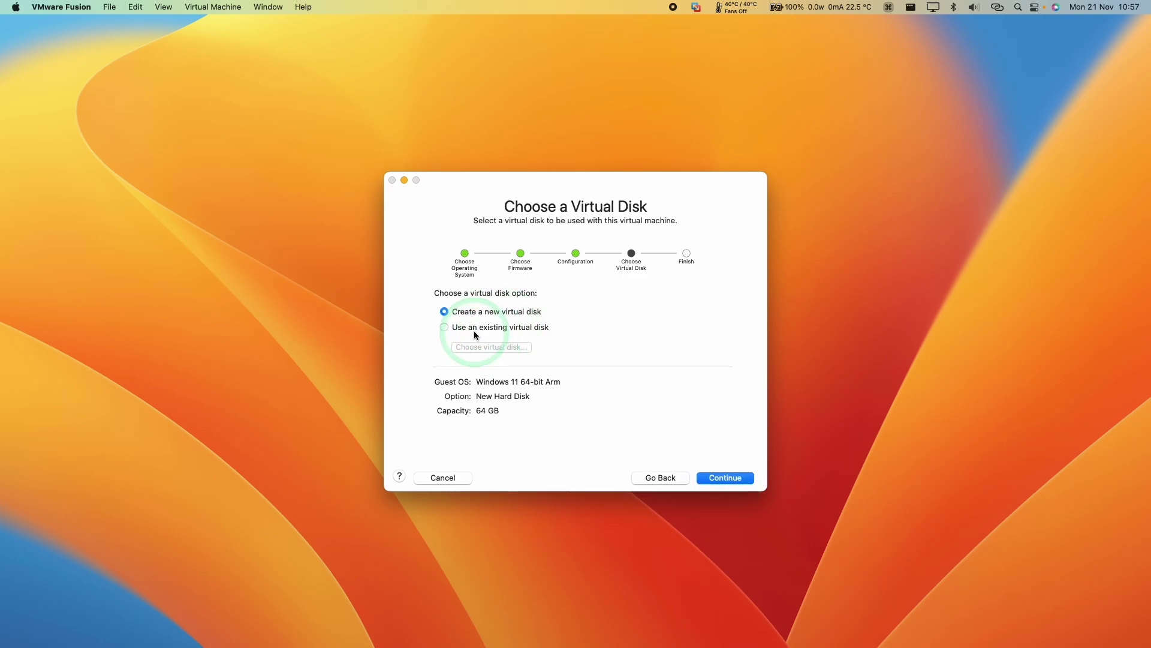
Set the virtual machine to use an existing virtual disk, then dismiss the disk chooser without picking a file
click(445, 327)
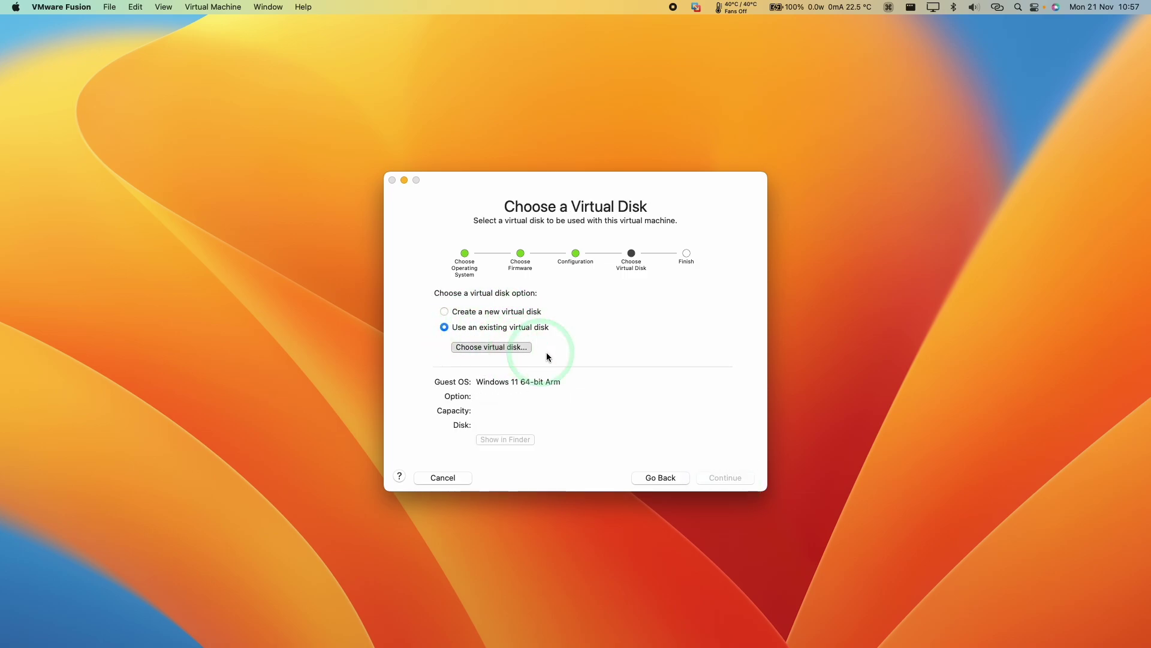
click(527, 348)
click(777, 558)
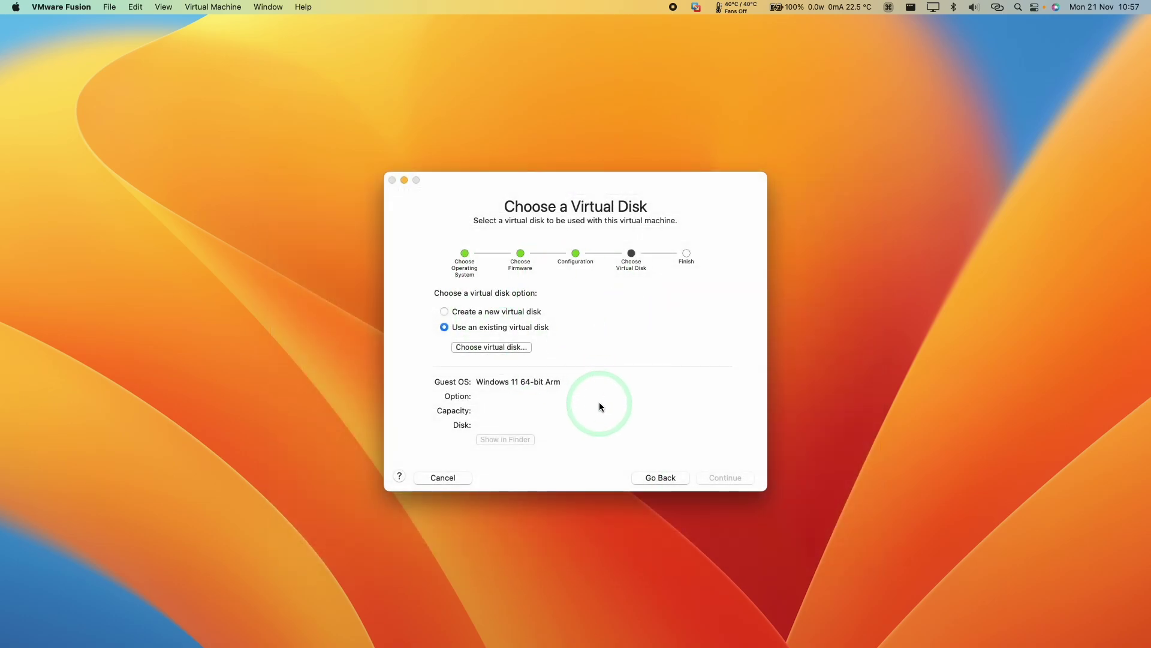
key(Escape)
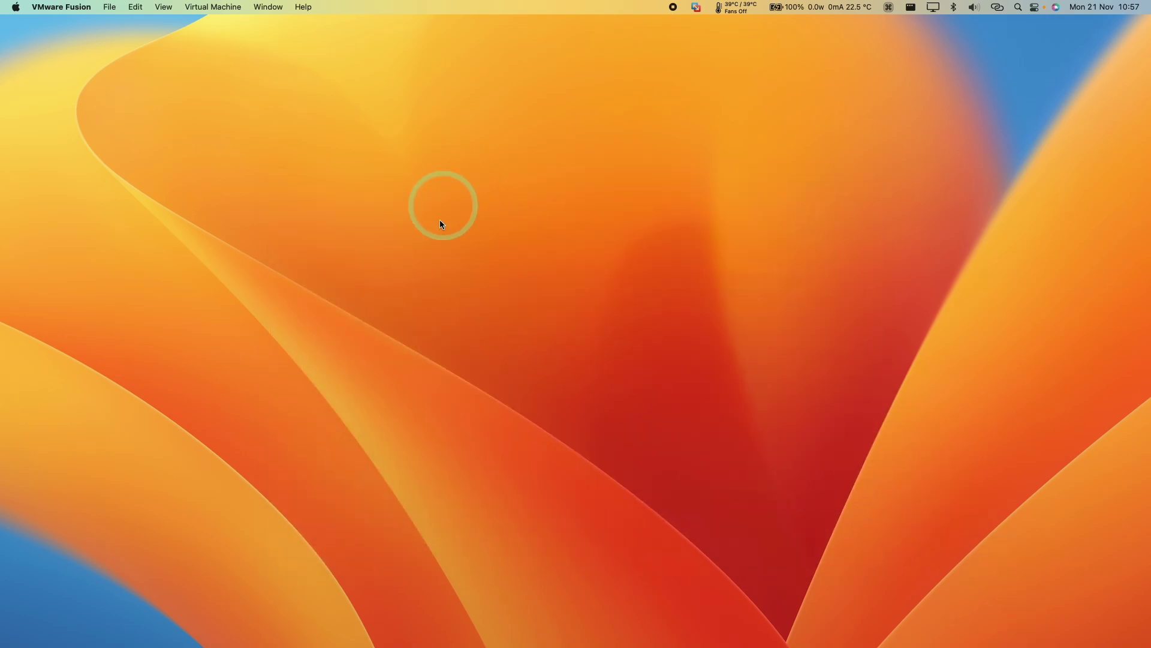
Switch to Chrome and open microsoft.com/en-us/software-download/windowsinsiderpreviewARM64
click(1012, 624)
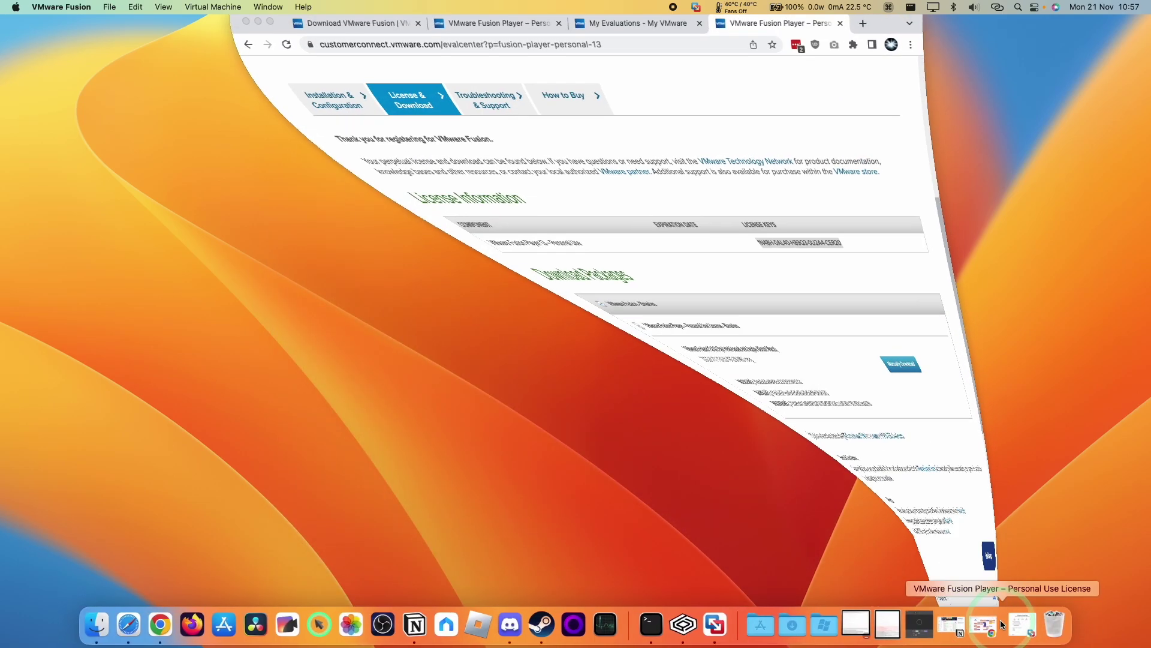
drag(648, 65, 329, 66)
click(535, 68)
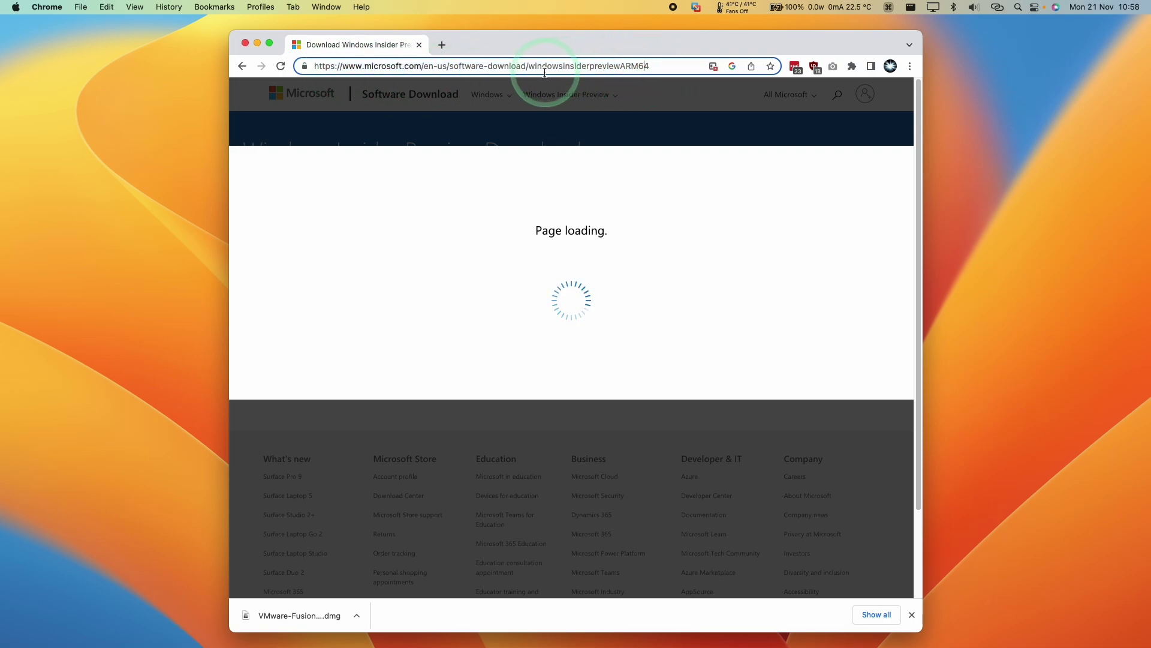
drag(531, 68, 653, 68)
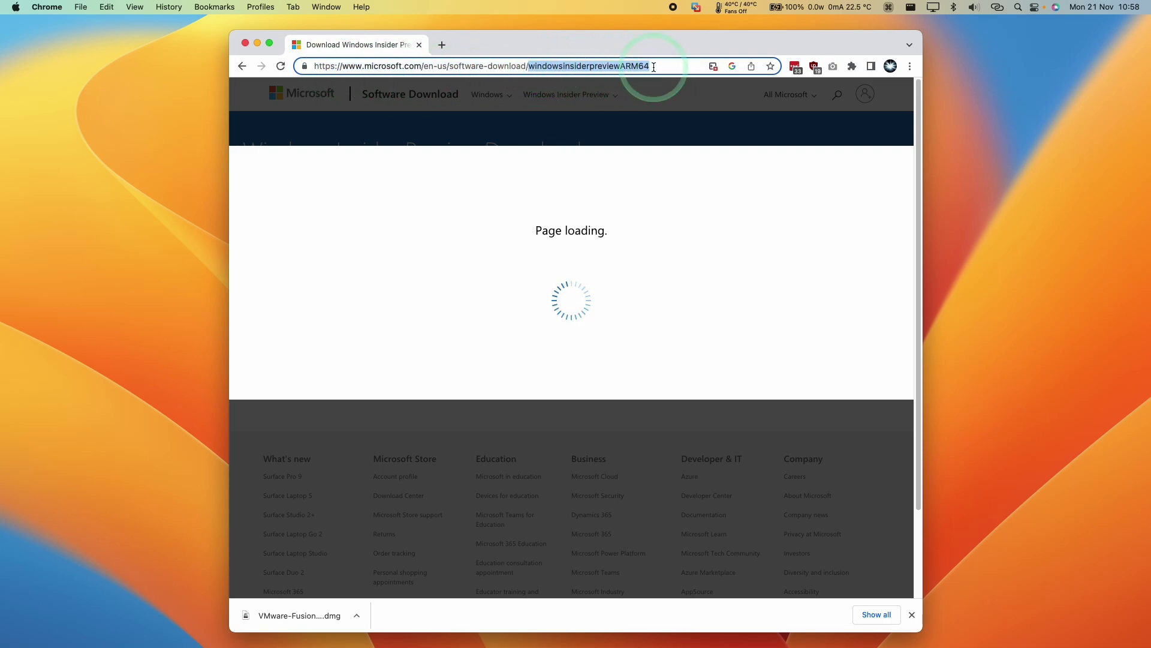
click(653, 67)
click(222, 247)
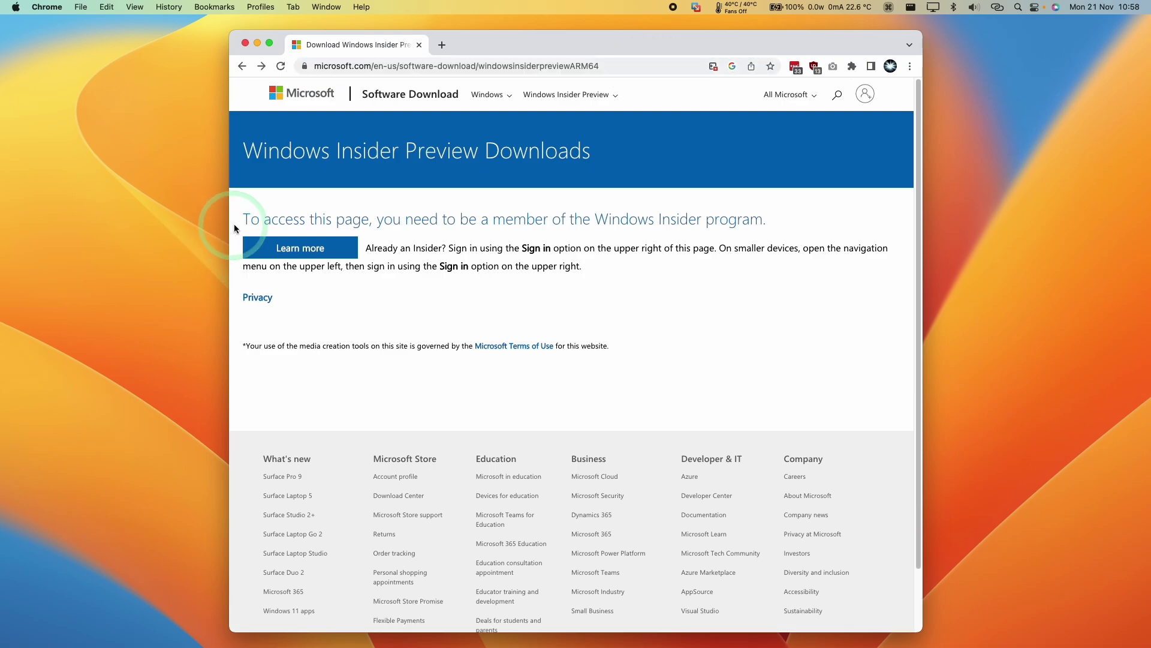
Sign in to the Windows Insider Preview Downloads page with a Microsoft account and close the account details
drag(234, 226, 587, 261)
click(588, 260)
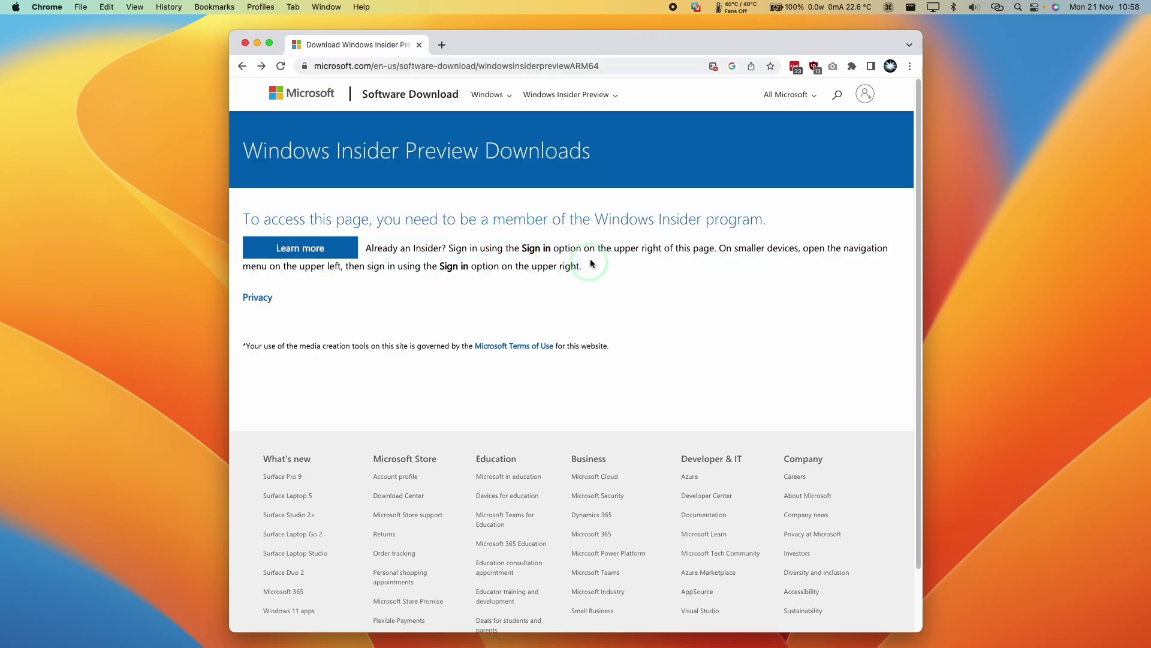
click(870, 100)
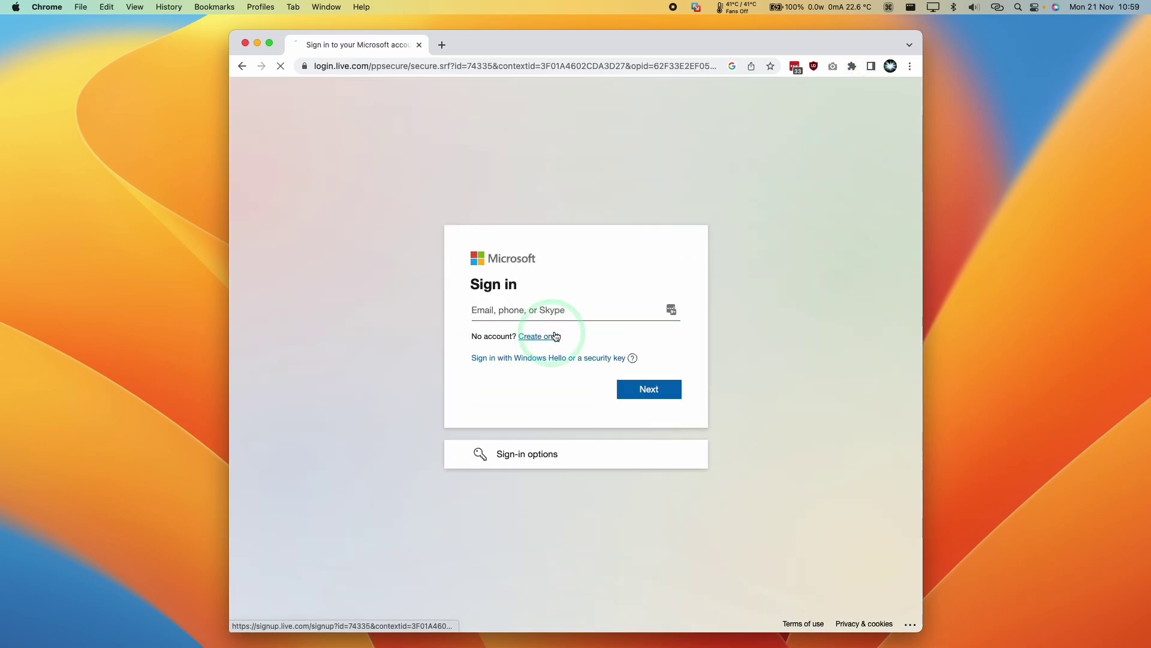
click(555, 336)
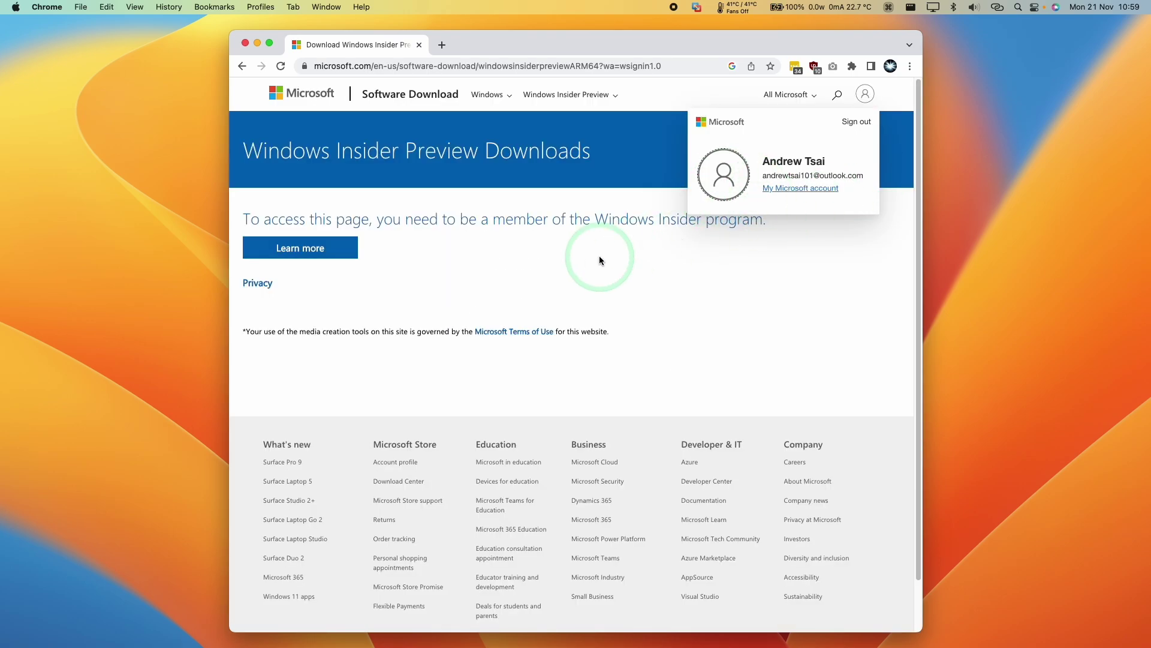
click(592, 257)
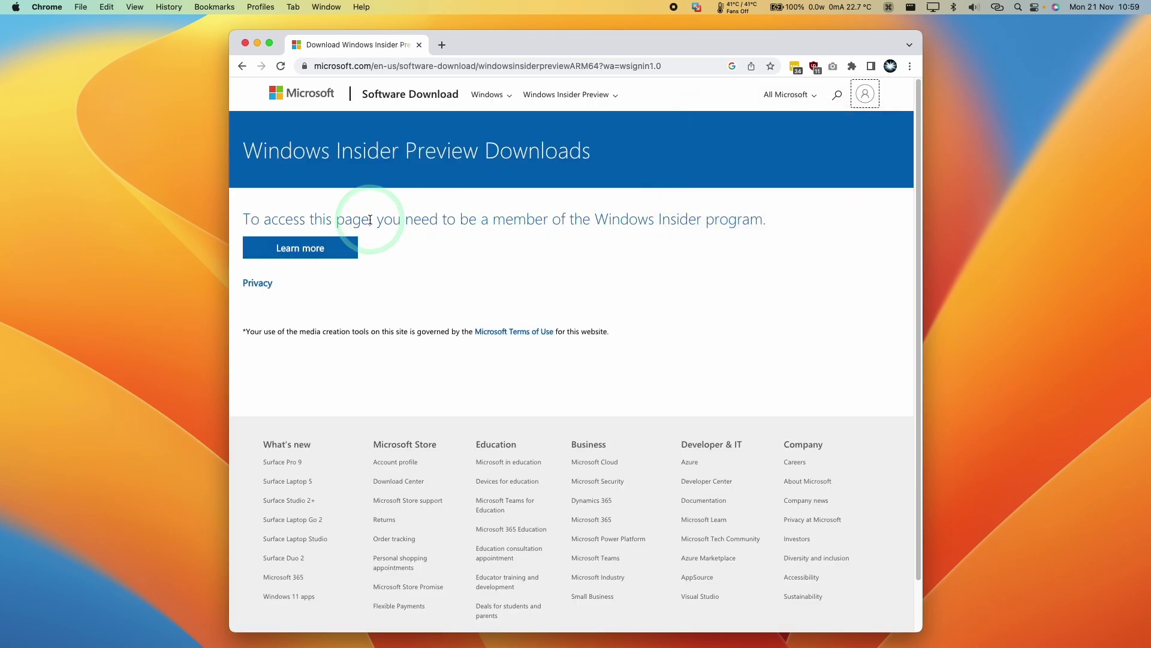
Open the Windows Insider Program site at insider.windows.com from the membership notice and examine its full address
click(322, 250)
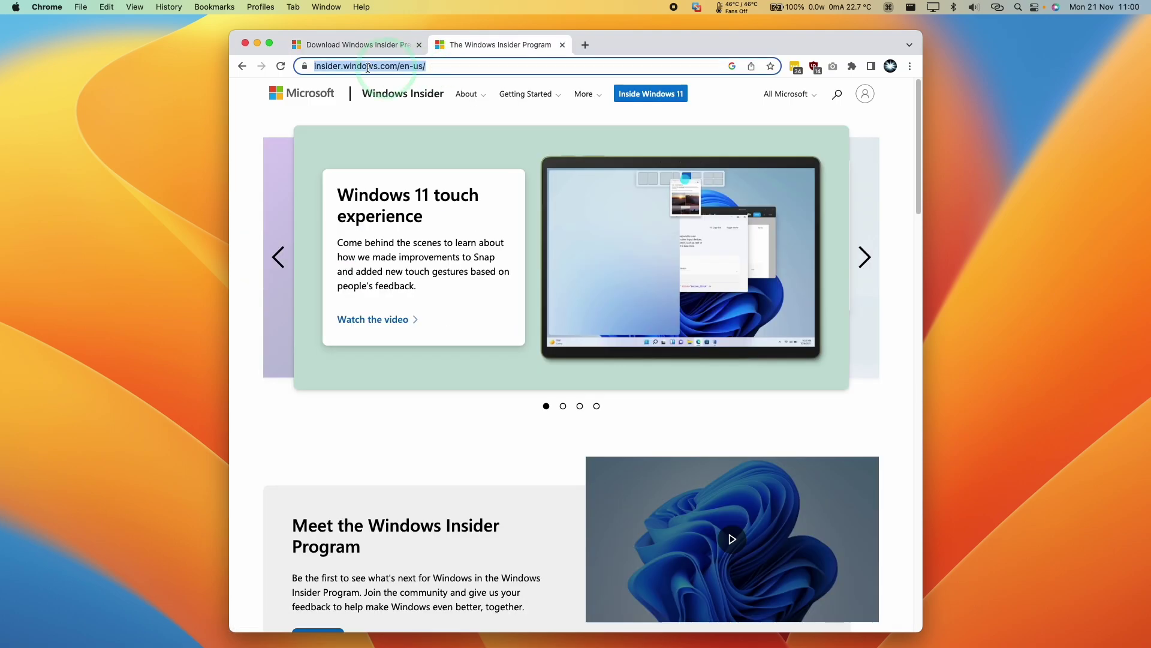
click(353, 68)
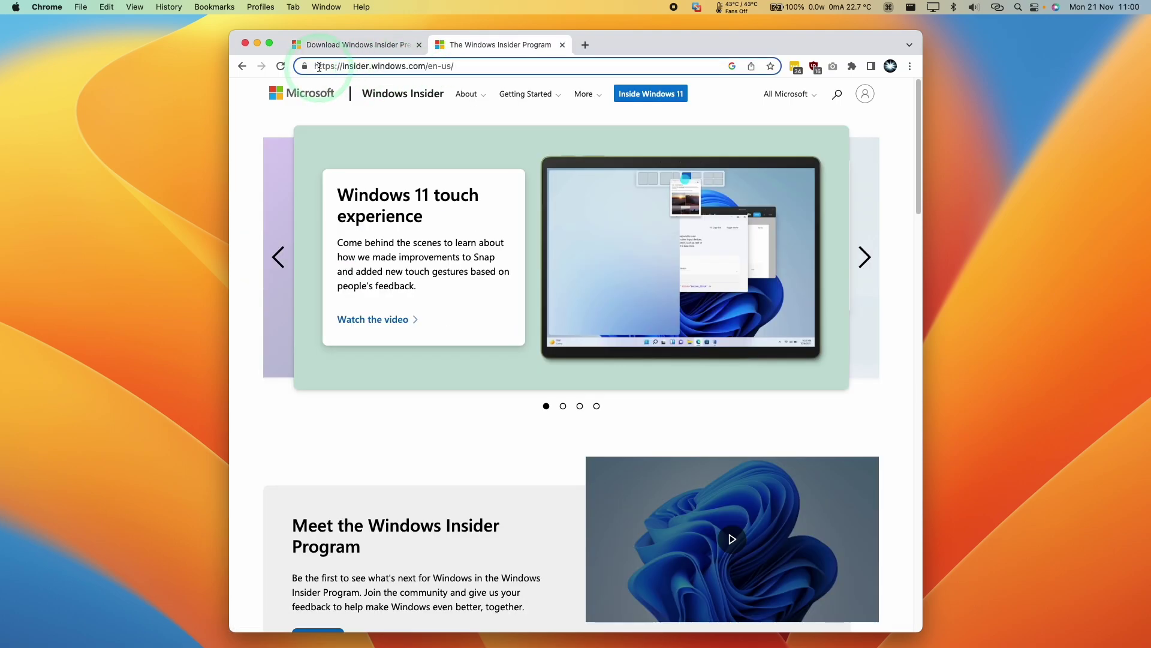
click(338, 68)
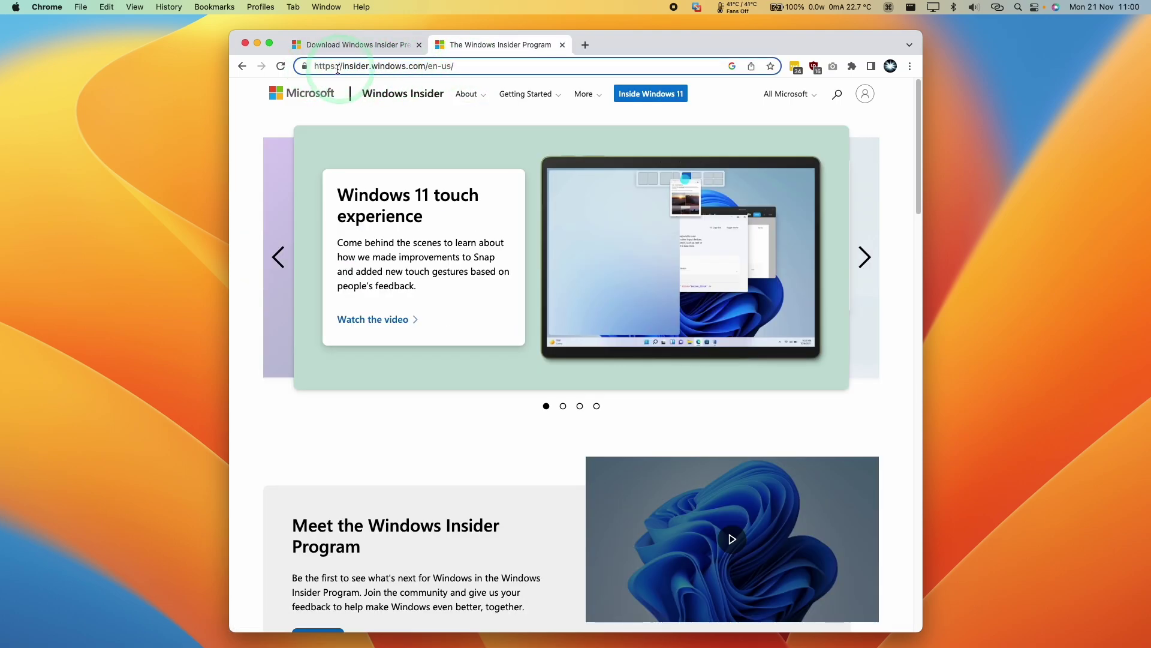
click(449, 68)
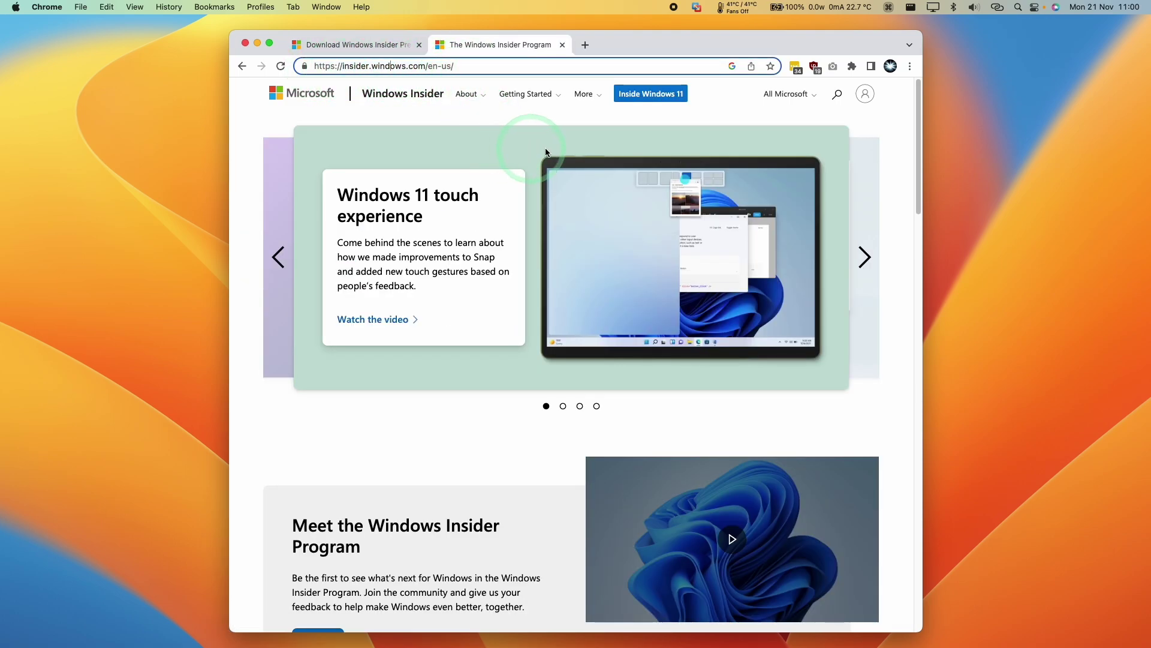
Register for the Windows Insider Program, accepting the terms of the program agreement
scroll(659, 239, down, 4)
click(320, 416)
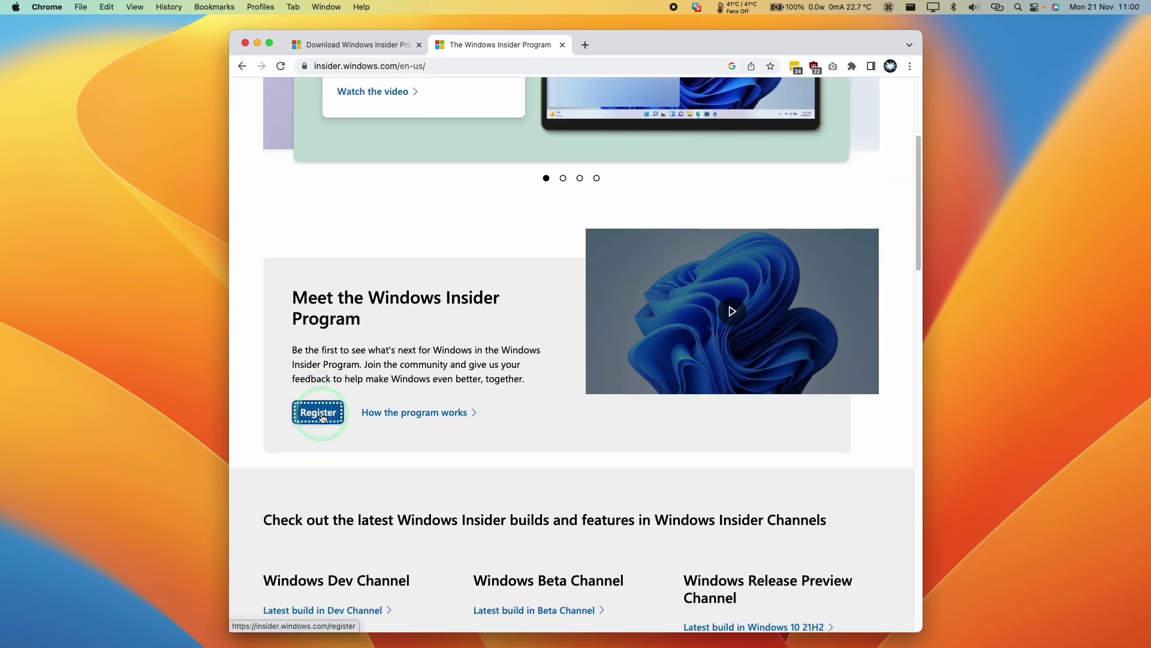
click(322, 531)
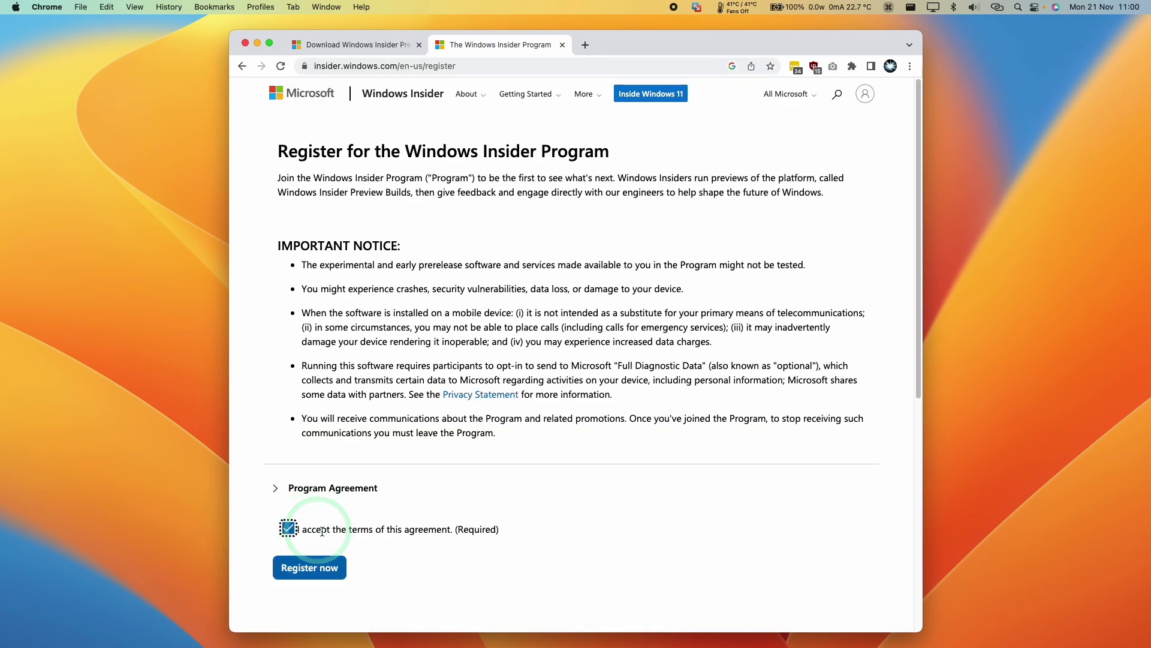
click(310, 566)
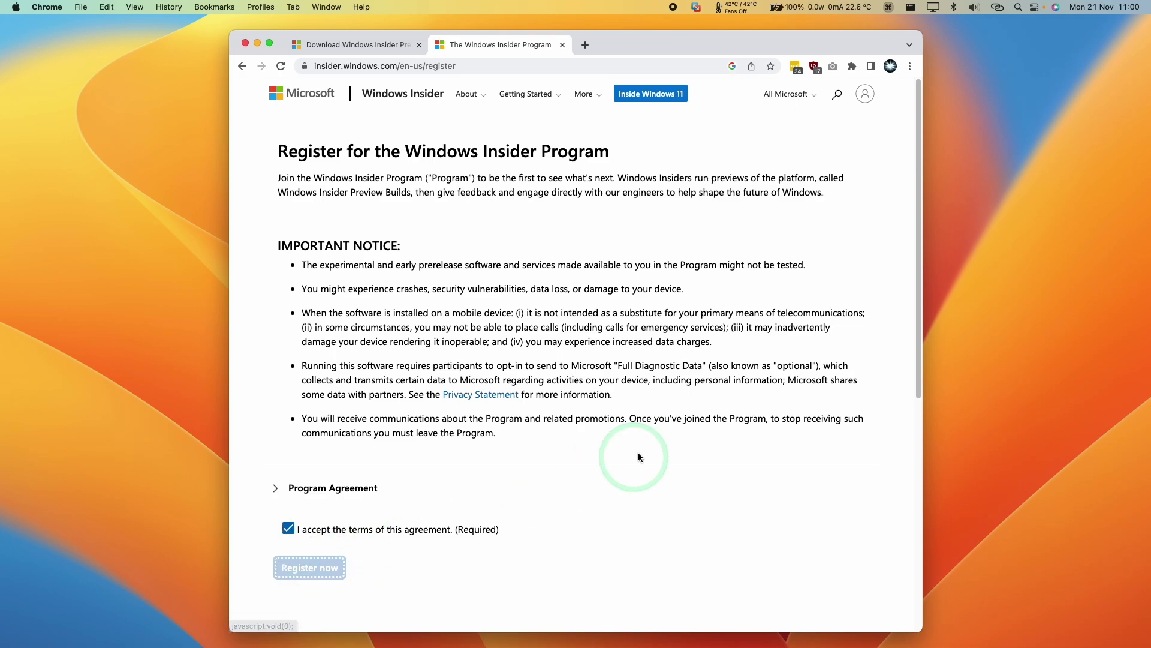
click(310, 239)
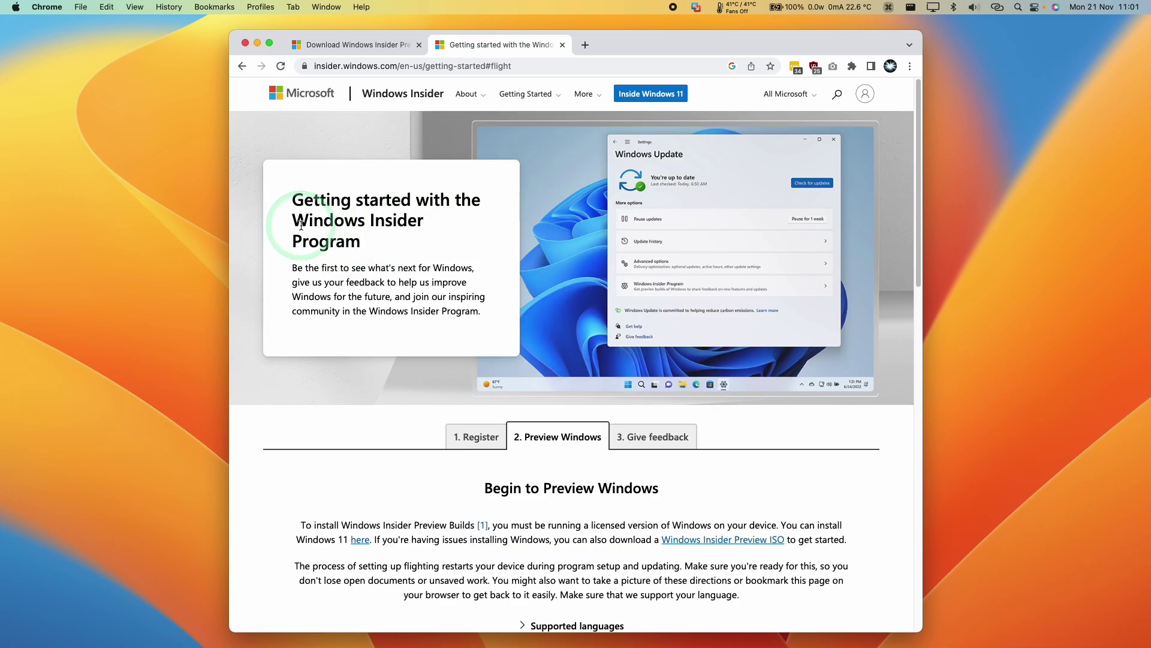
drag(292, 219, 366, 243)
click(367, 244)
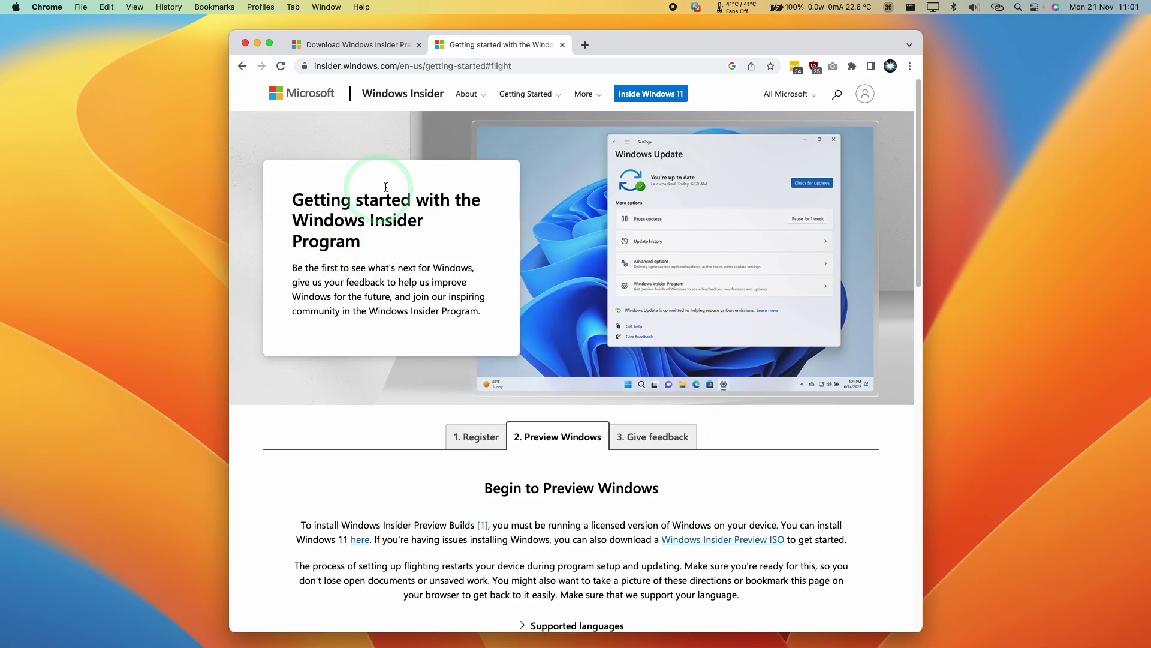
Return to the Windows Insider Preview Downloads page and reload it to access the Windows 11 on Arm preview
click(402, 53)
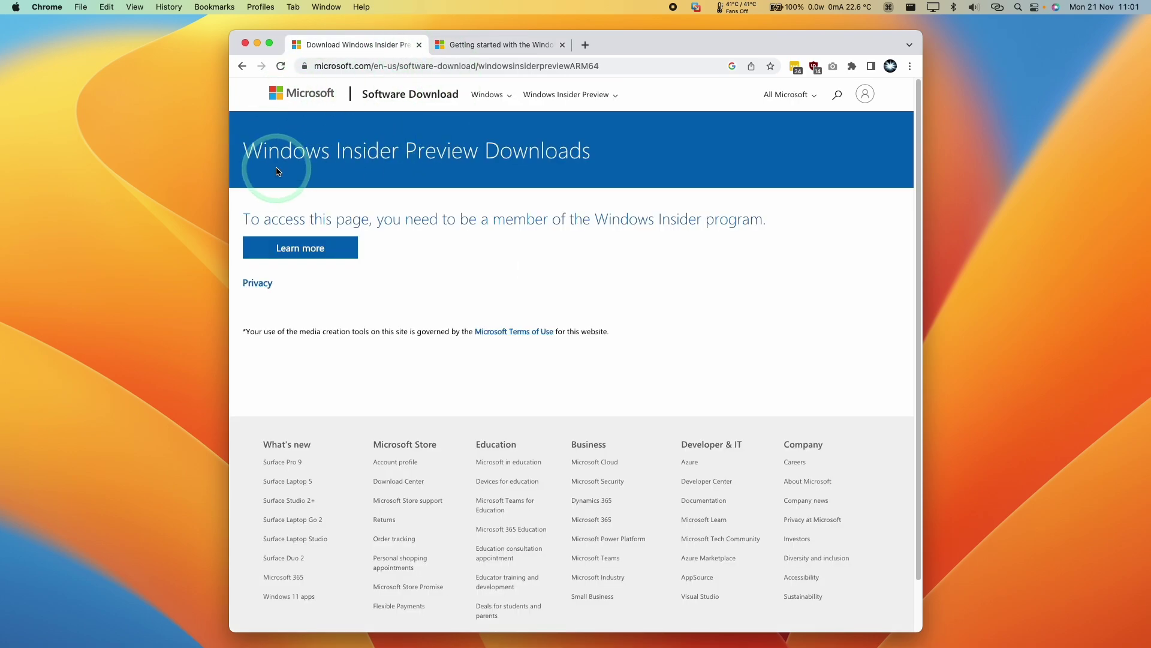
drag(244, 151, 525, 144)
click(526, 144)
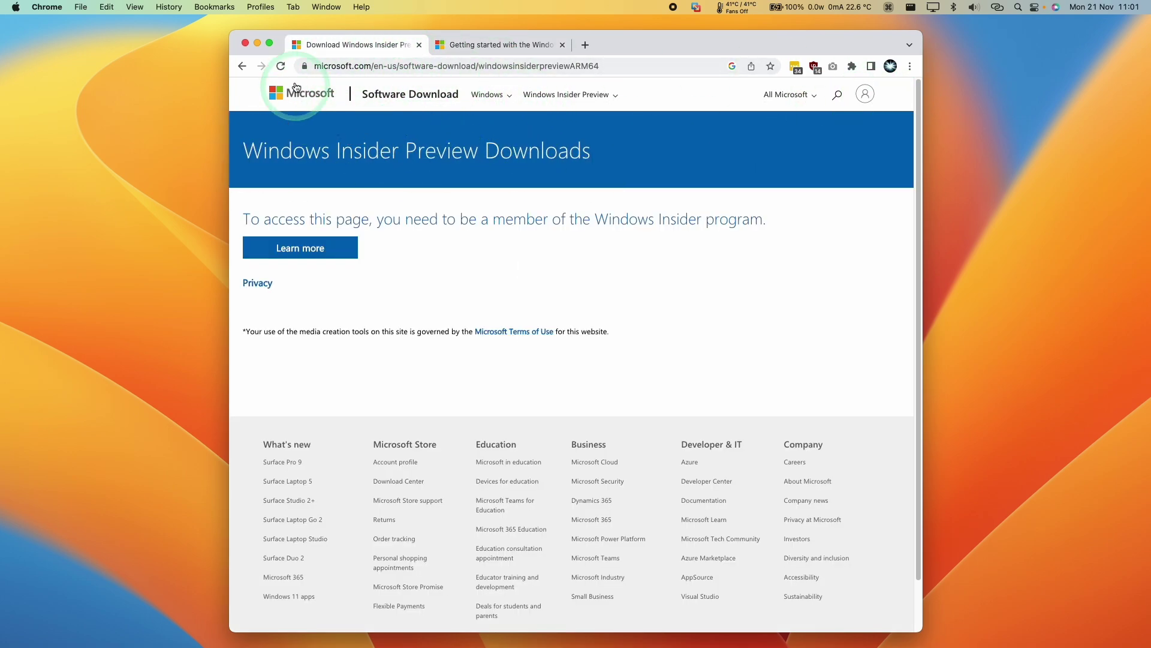
click(281, 66)
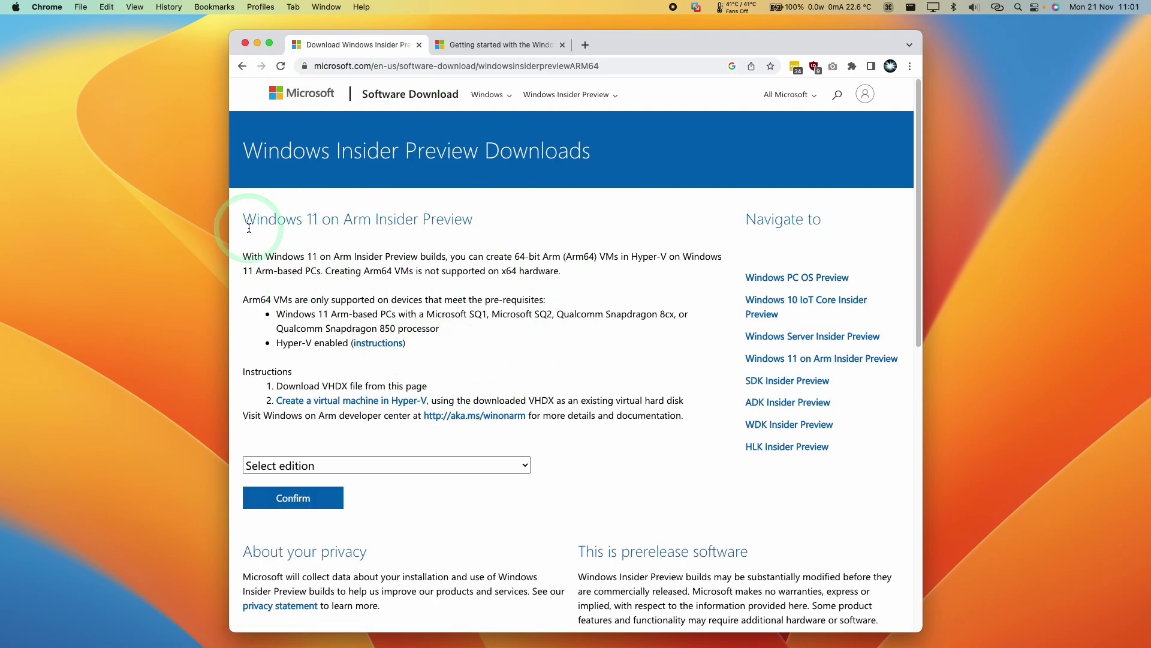
Select the Windows 11 Client Arm64 Insider Preview (Beta Channel) - Build 22598 edition for download and confirm it
drag(249, 228, 373, 221)
click(304, 227)
click(376, 218)
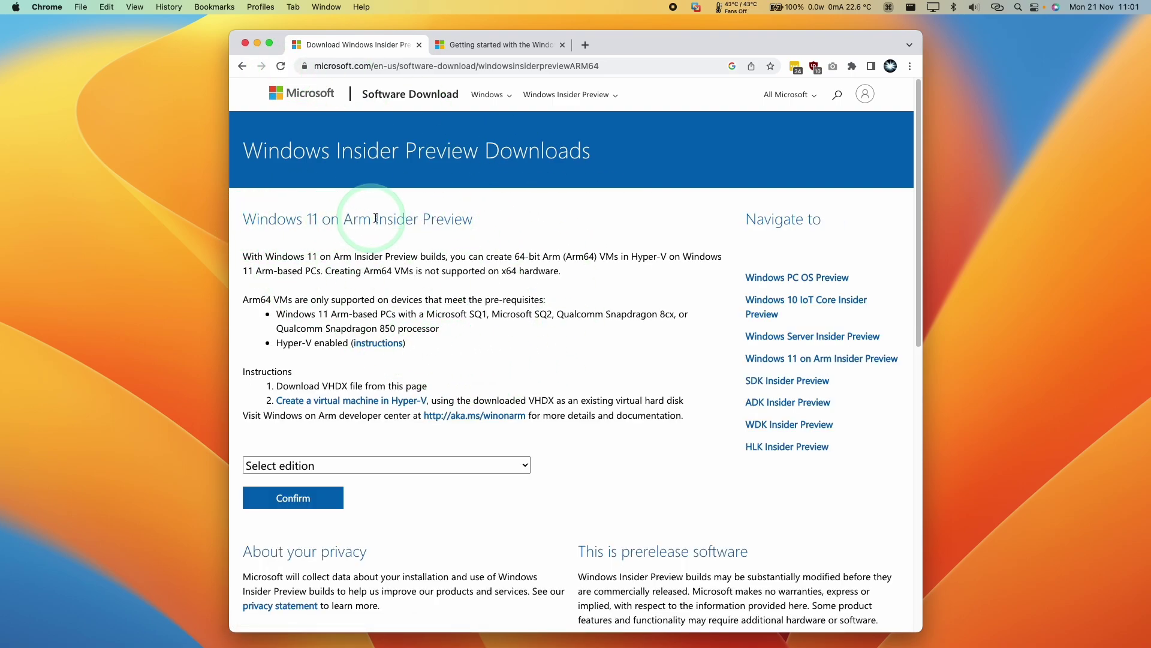
click(309, 465)
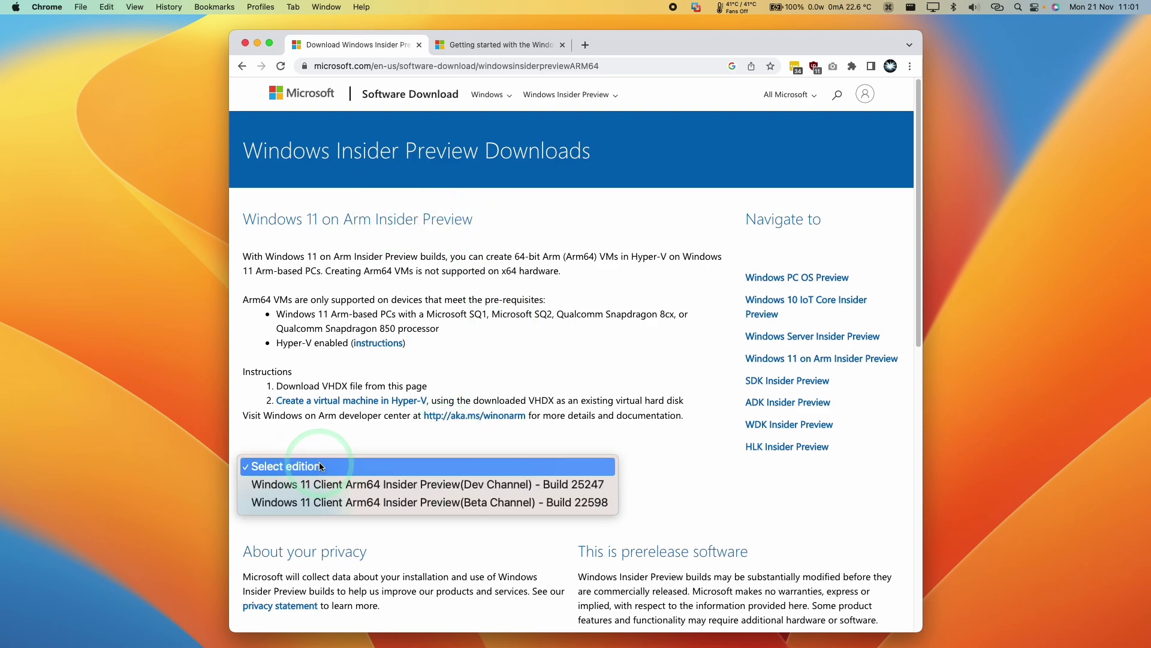
click(473, 503)
drag(473, 504, 498, 501)
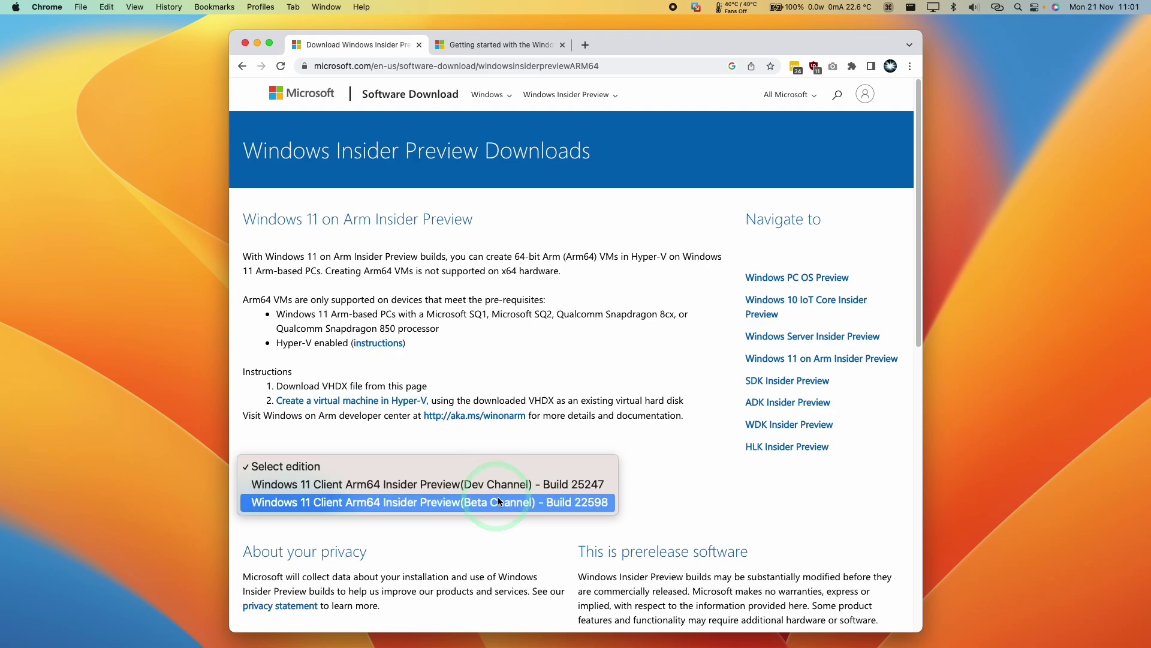
click(472, 504)
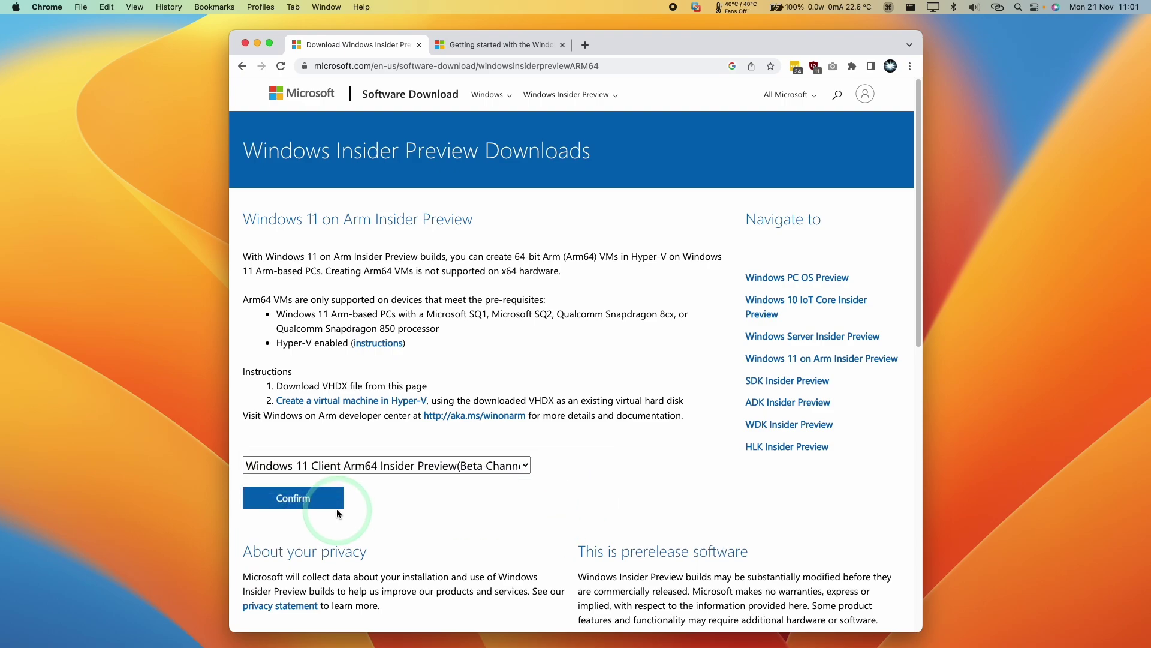
Choose English (United States) as the product language, confirm it, and download the Build 22598 VHDX file
click(417, 200)
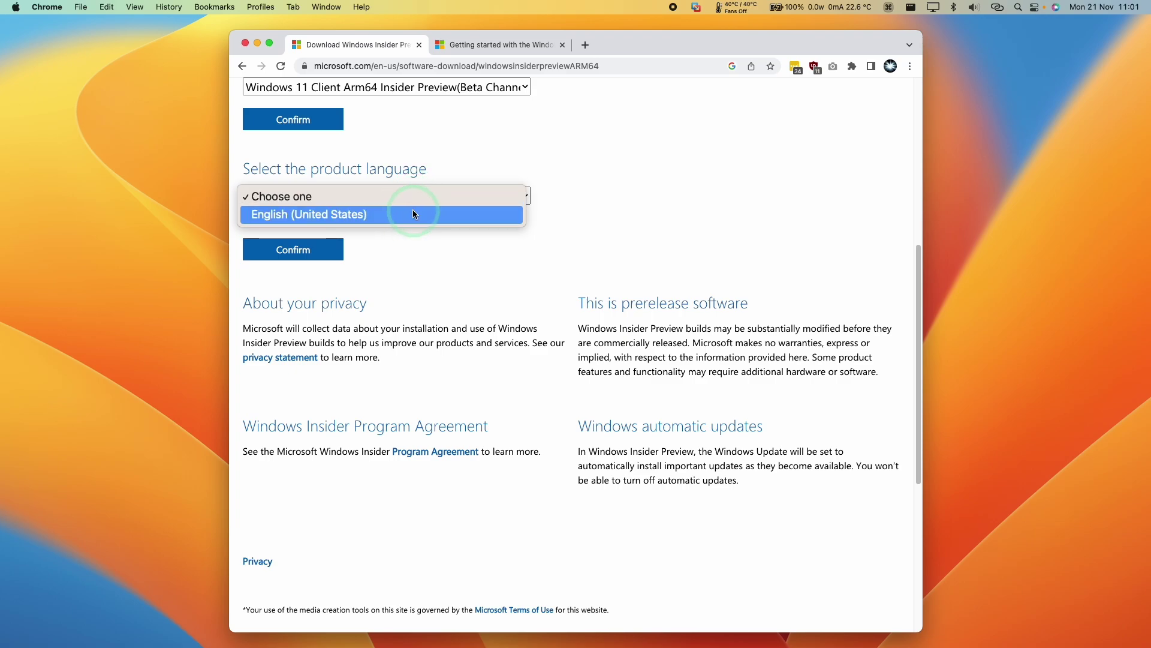
click(413, 209)
click(322, 251)
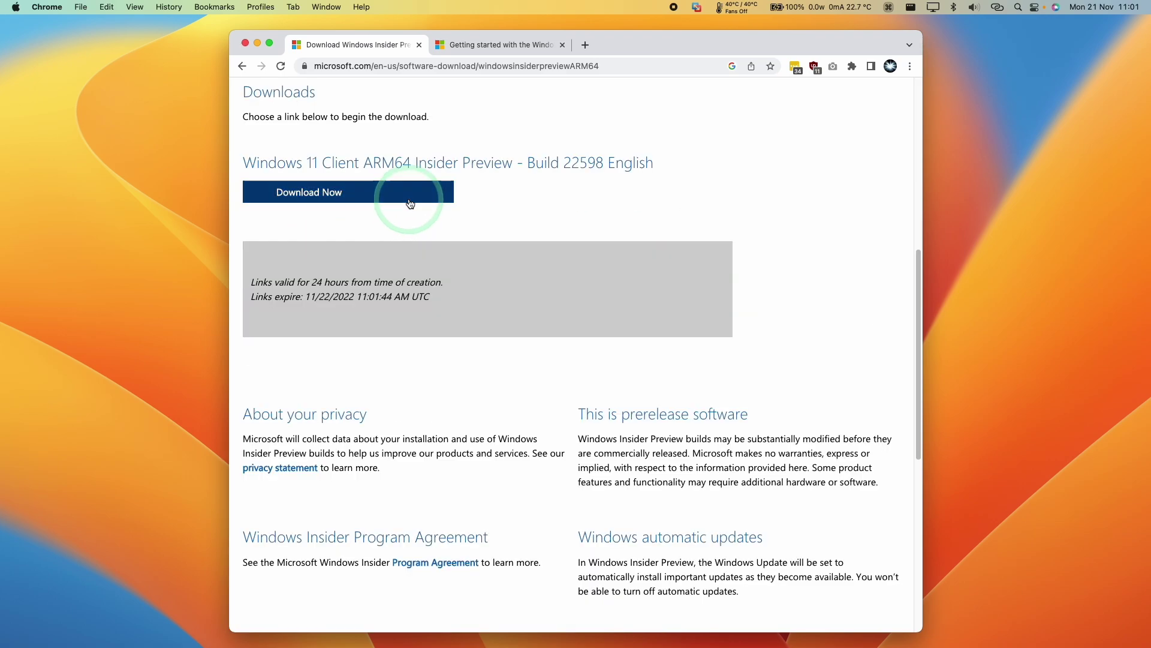
click(405, 204)
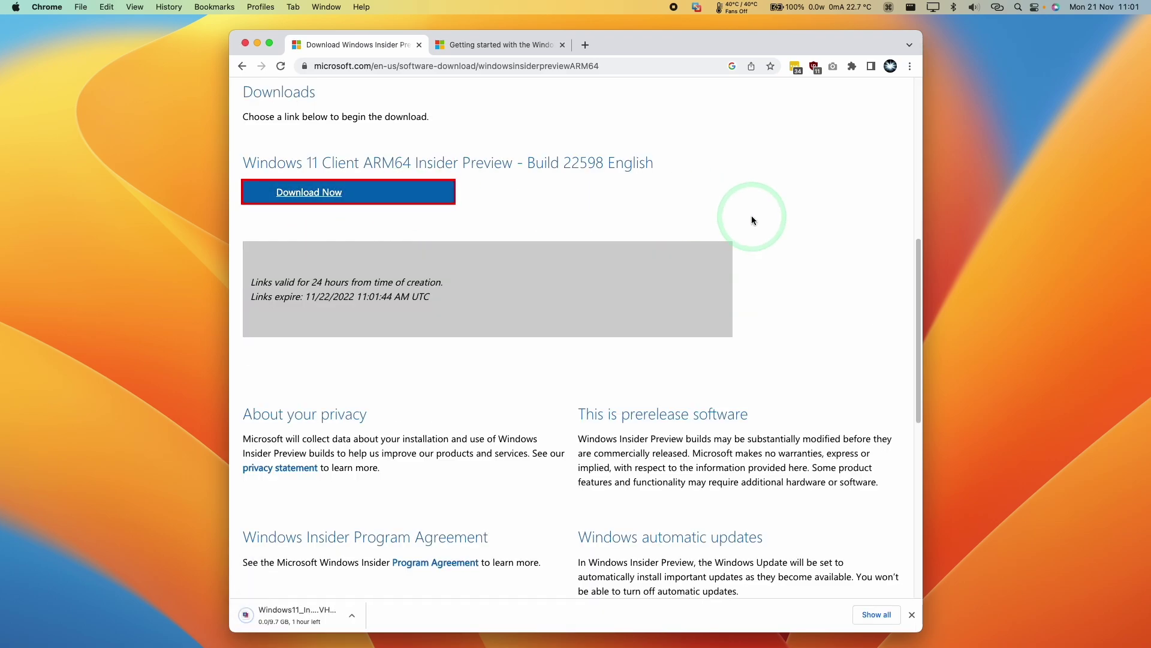
click(322, 624)
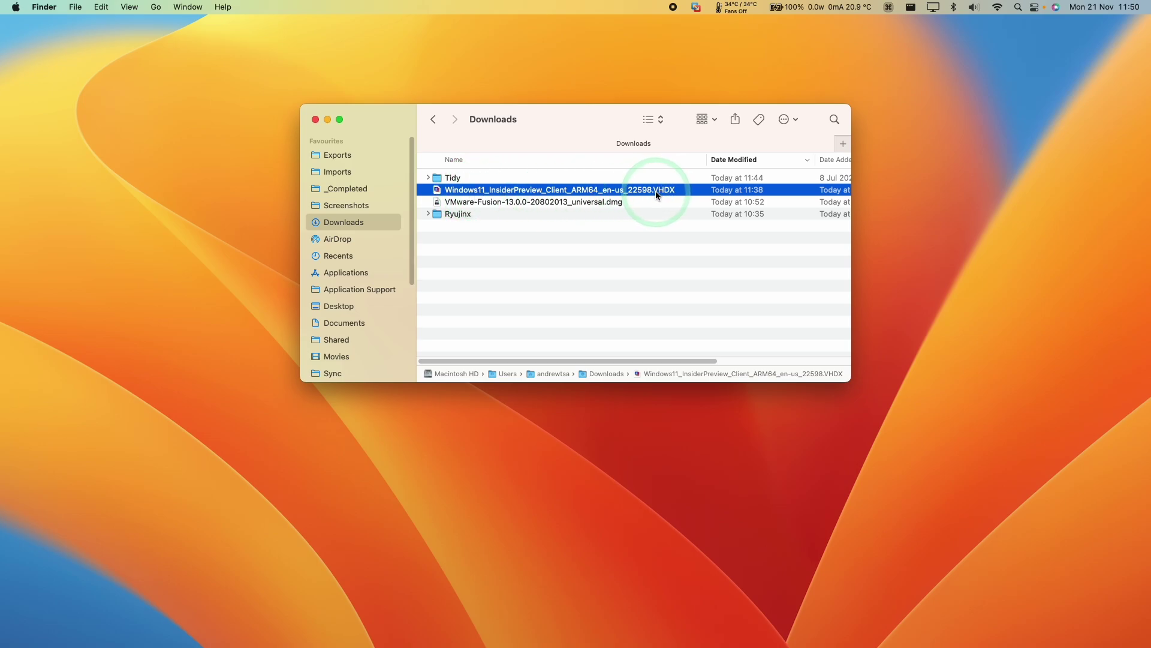
Close the Downloads folder window and try to choose the downloaded VHDX as an existing virtual disk in VMware Fusion
click(314, 120)
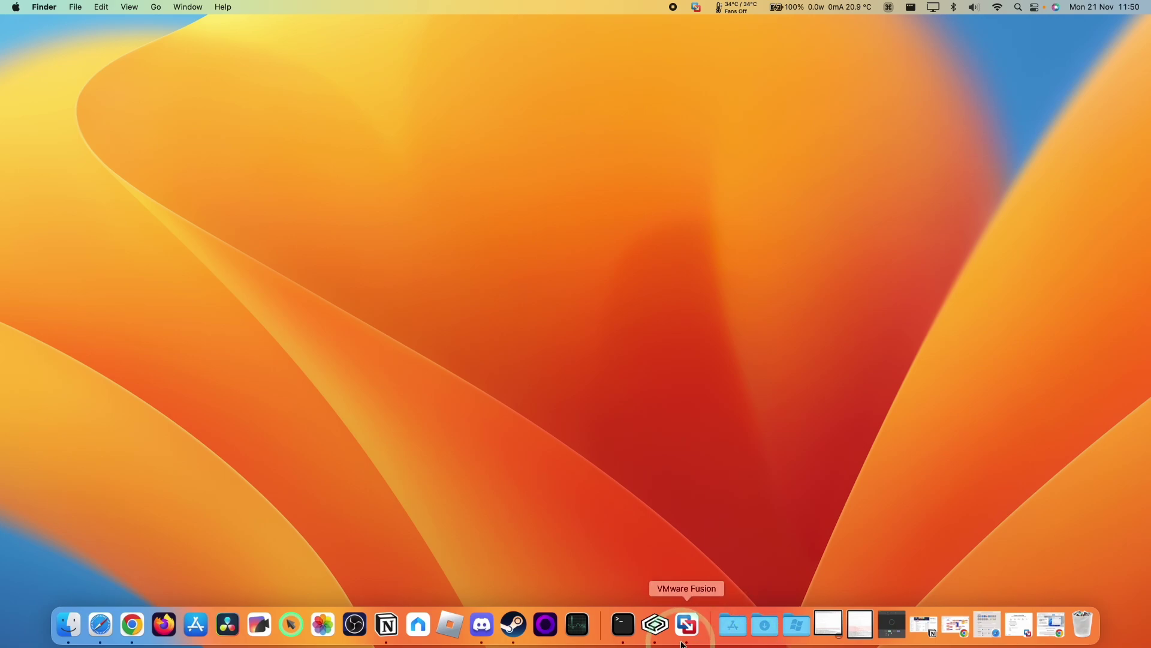
click(687, 640)
click(488, 346)
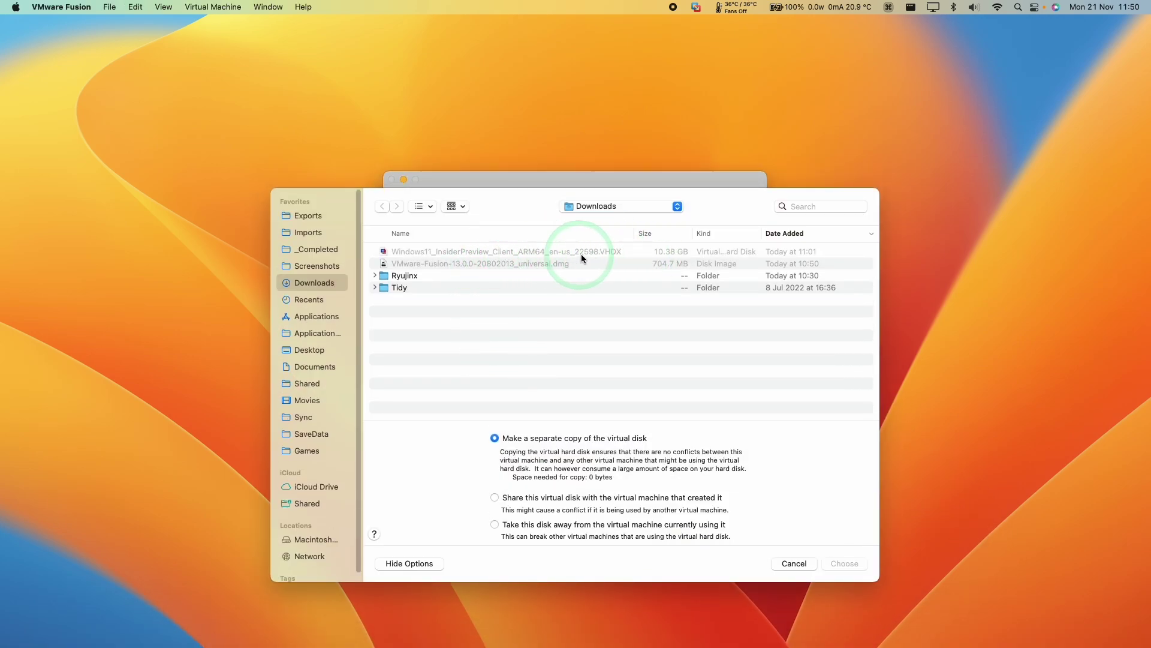
click(794, 563)
Switch to Chrome and copy the Homebrew install command from brew.sh
key(super+Tab)
drag(432, 188, 736, 269)
click(735, 269)
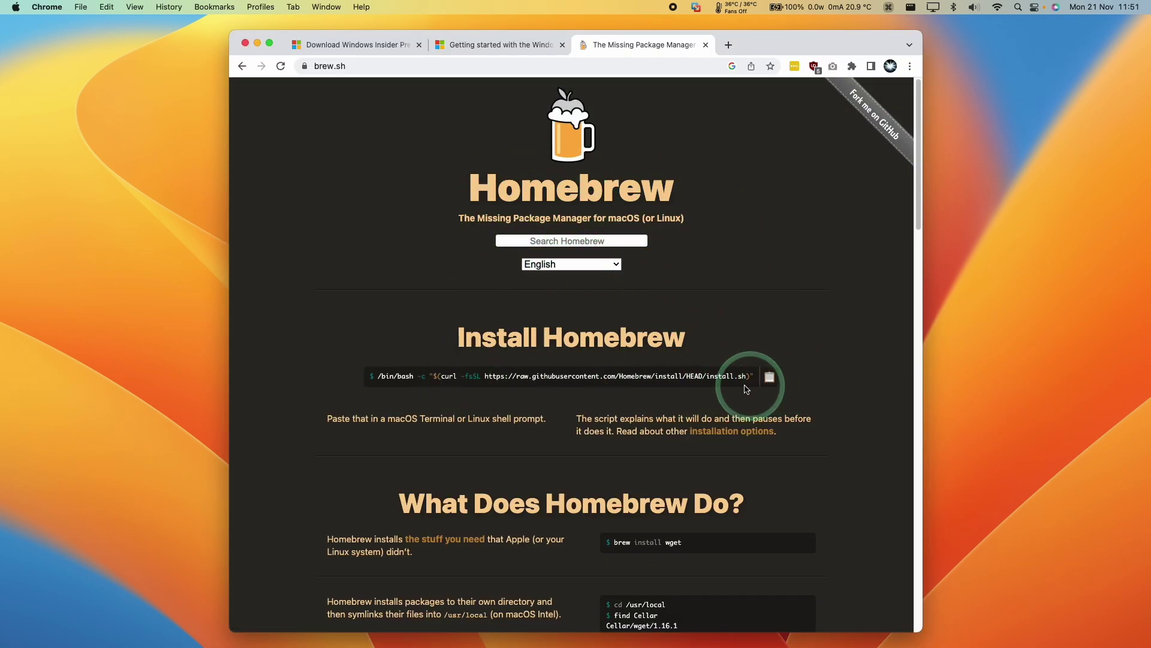
drag(428, 346, 678, 391)
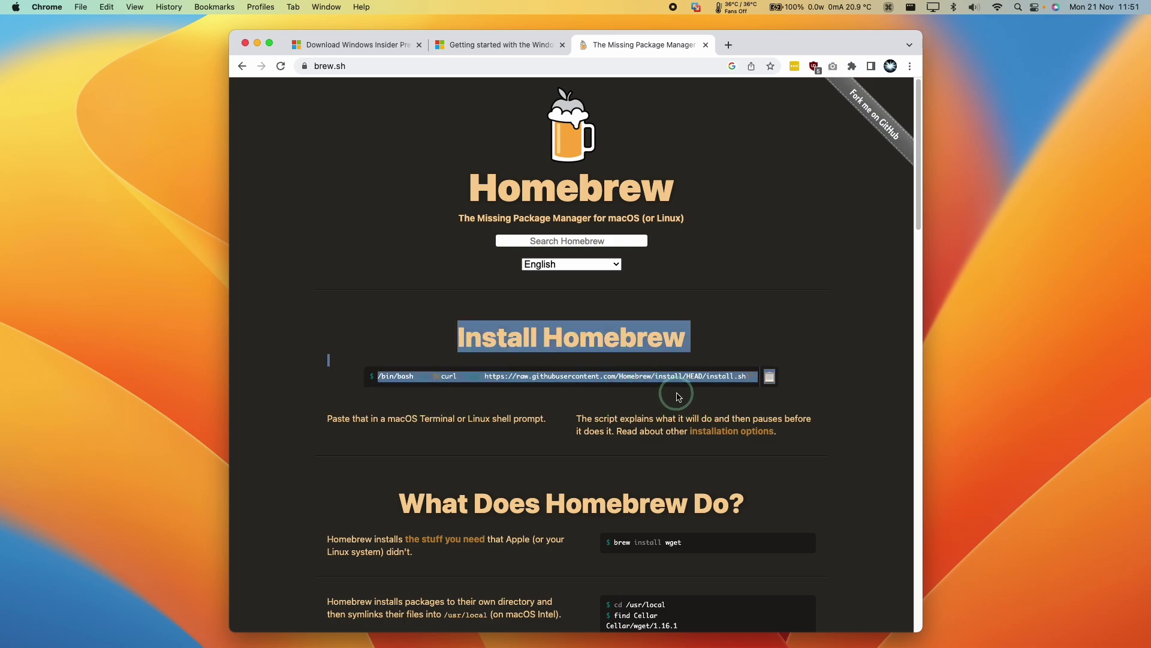
click(690, 391)
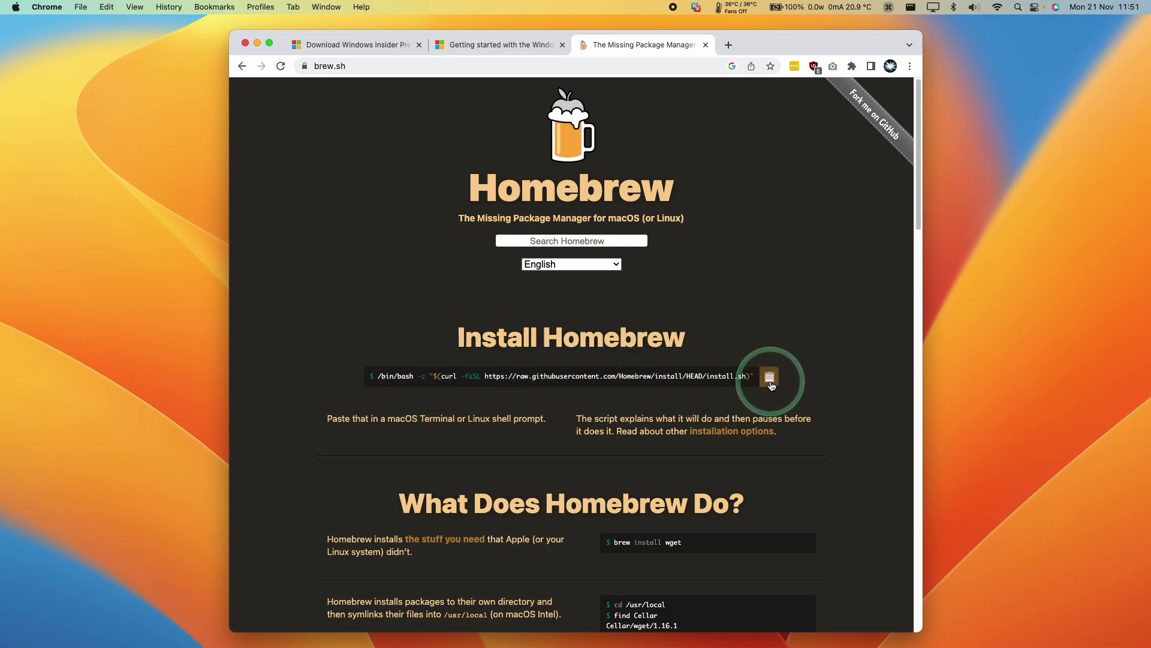
click(768, 378)
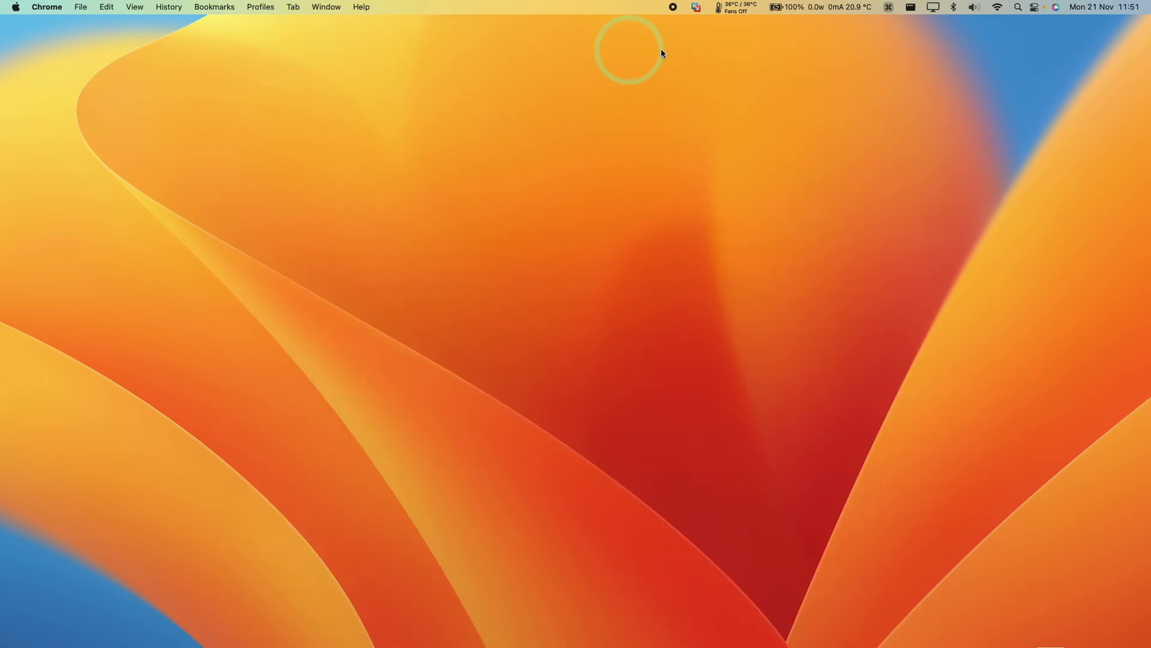
Find and open Terminal through Spotlight, and paste the copied Homebrew install command at the prompt
click(1017, 8)
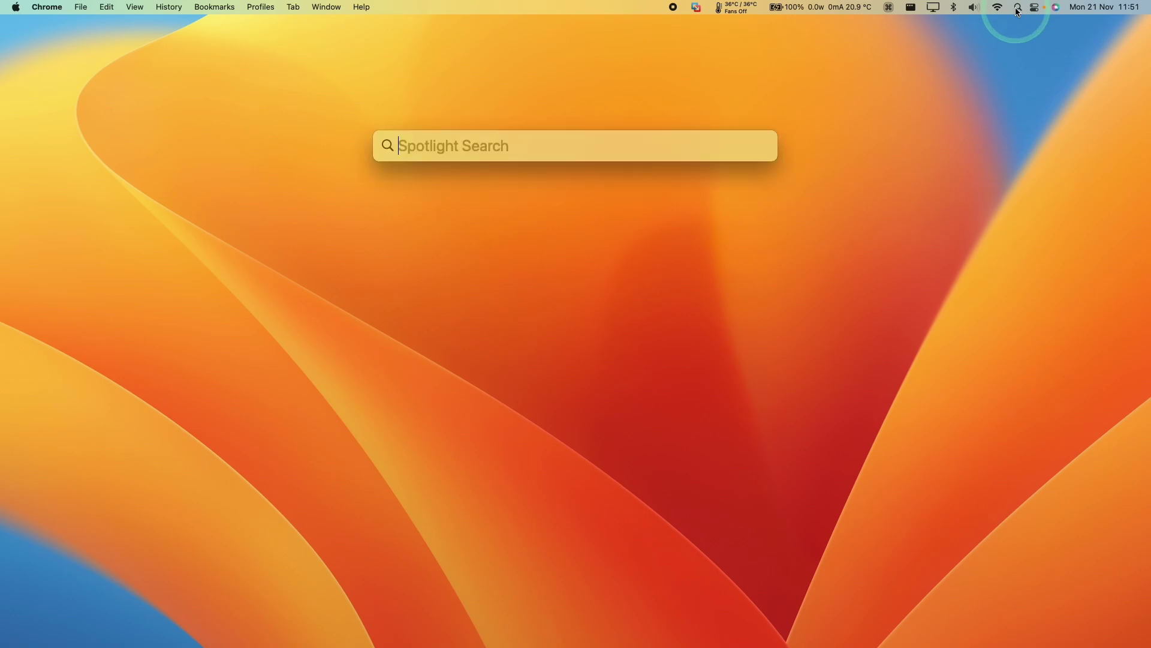
text(terminal)
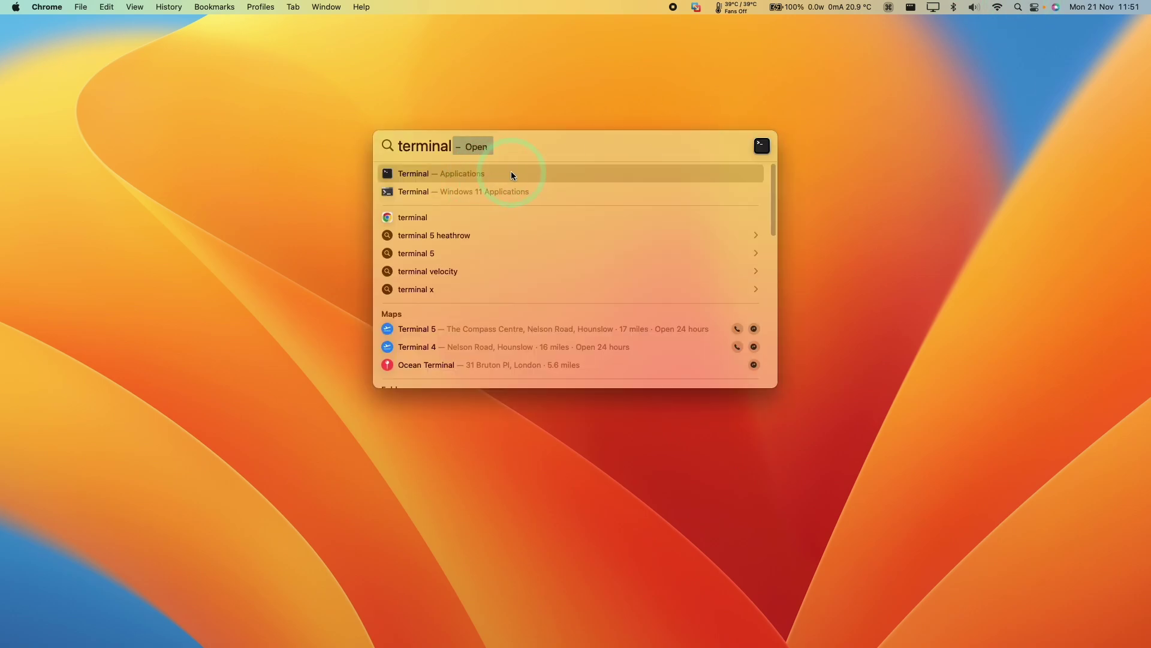
click(401, 175)
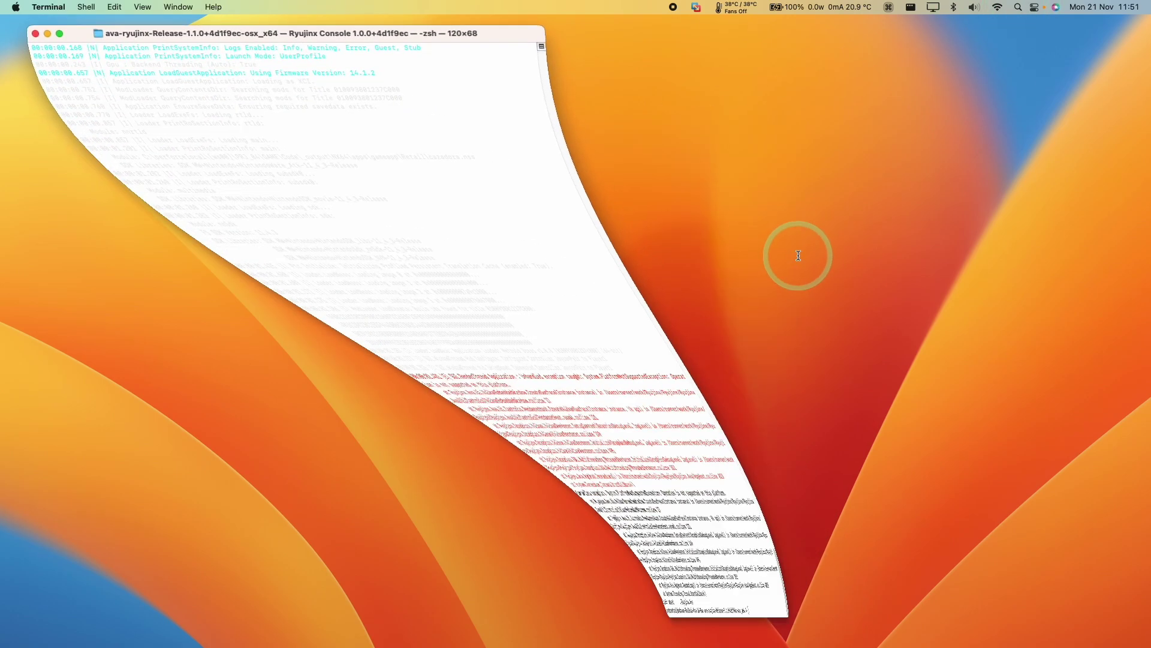
right_click(480, 144)
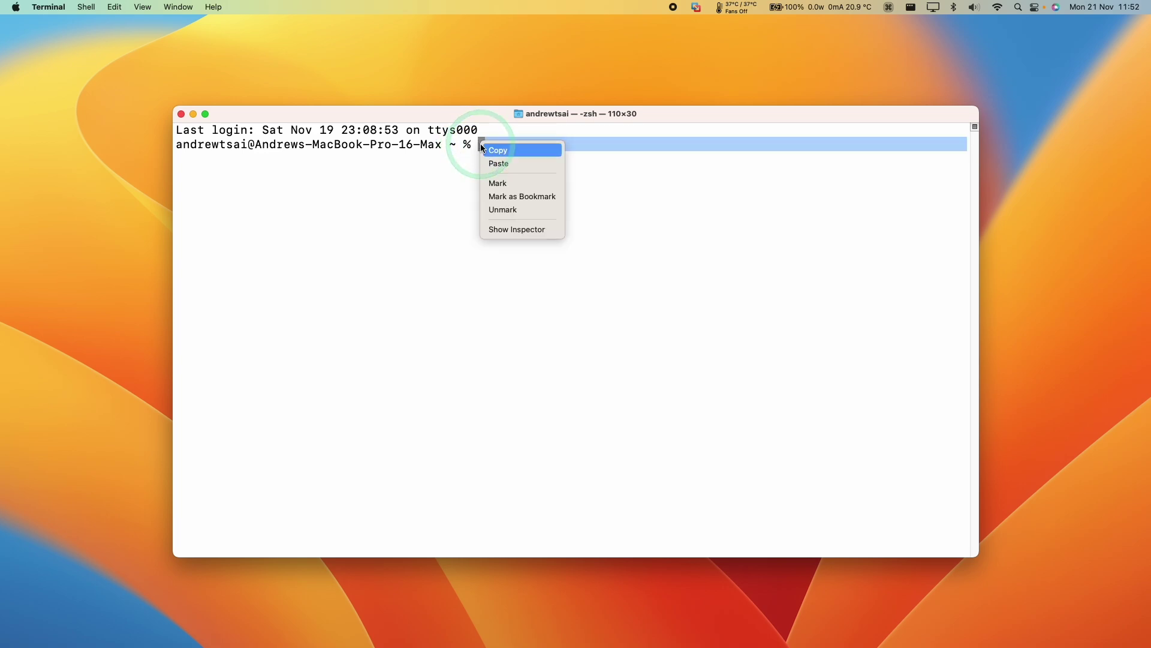
click(513, 161)
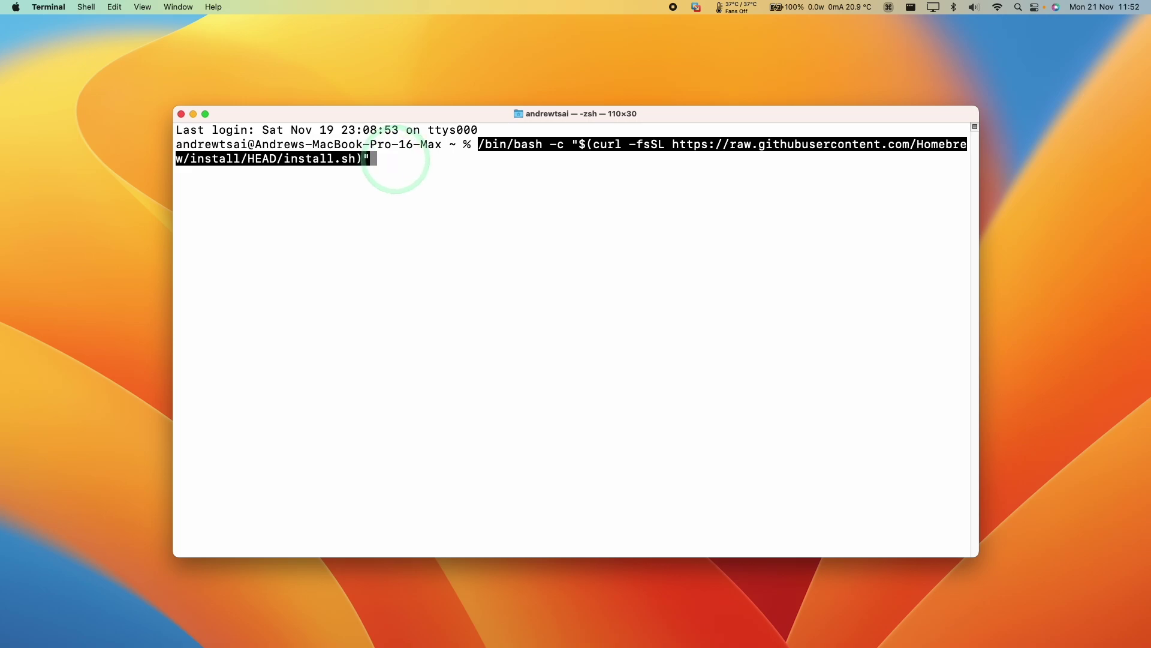
Run the Homebrew install script, enter the Mac account password, and continue with the installation
key(Return)
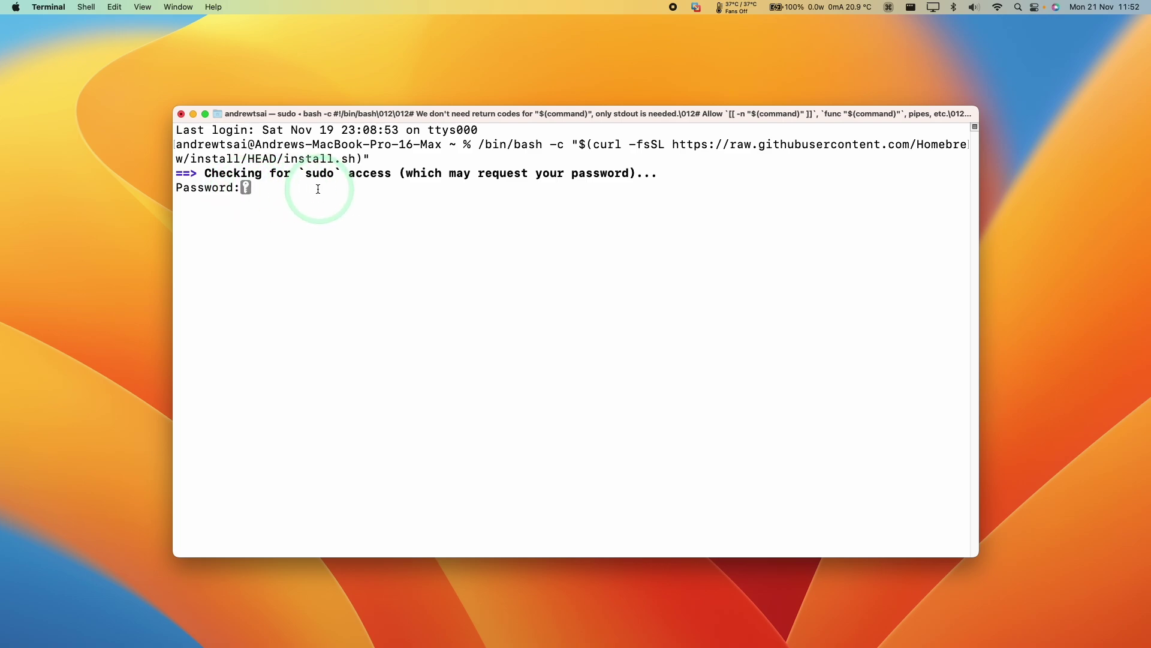
key(Return)
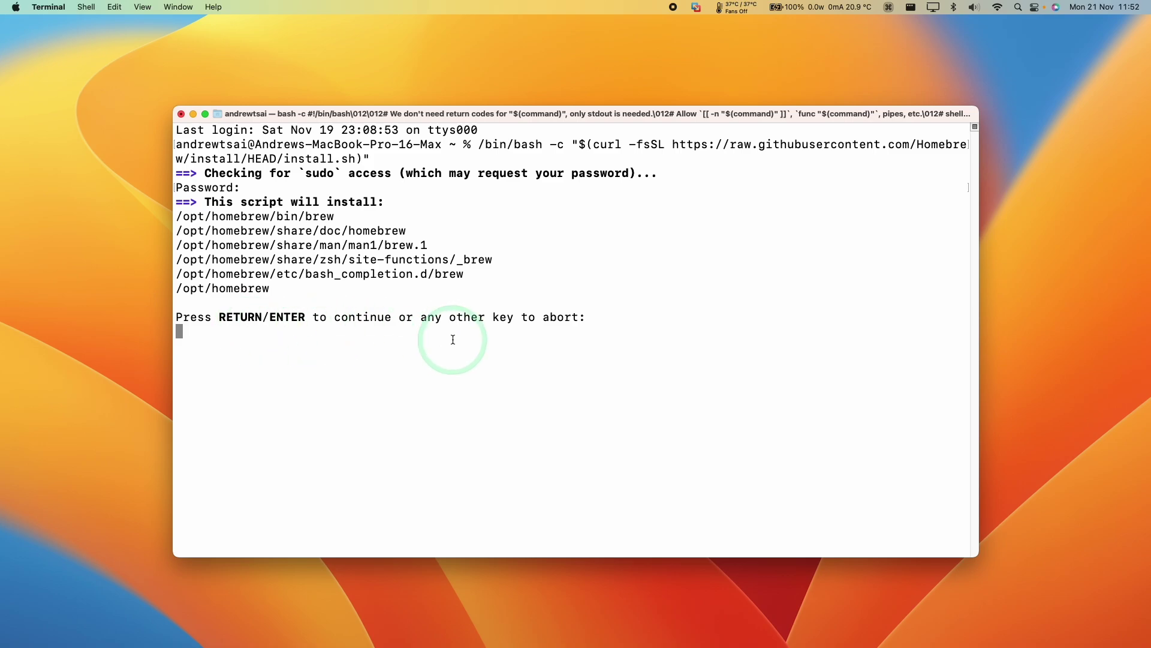
key(Return)
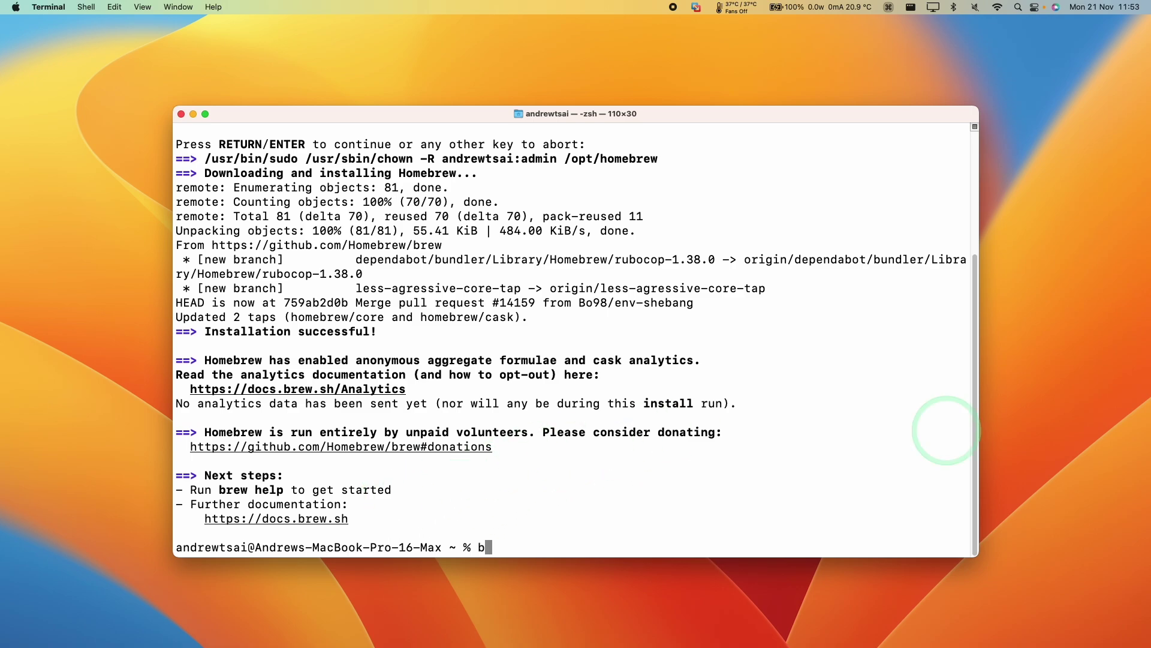
Install QEMU through Homebrew with "brew install qemu" and run "brew reinstall qemu"
key(Return)
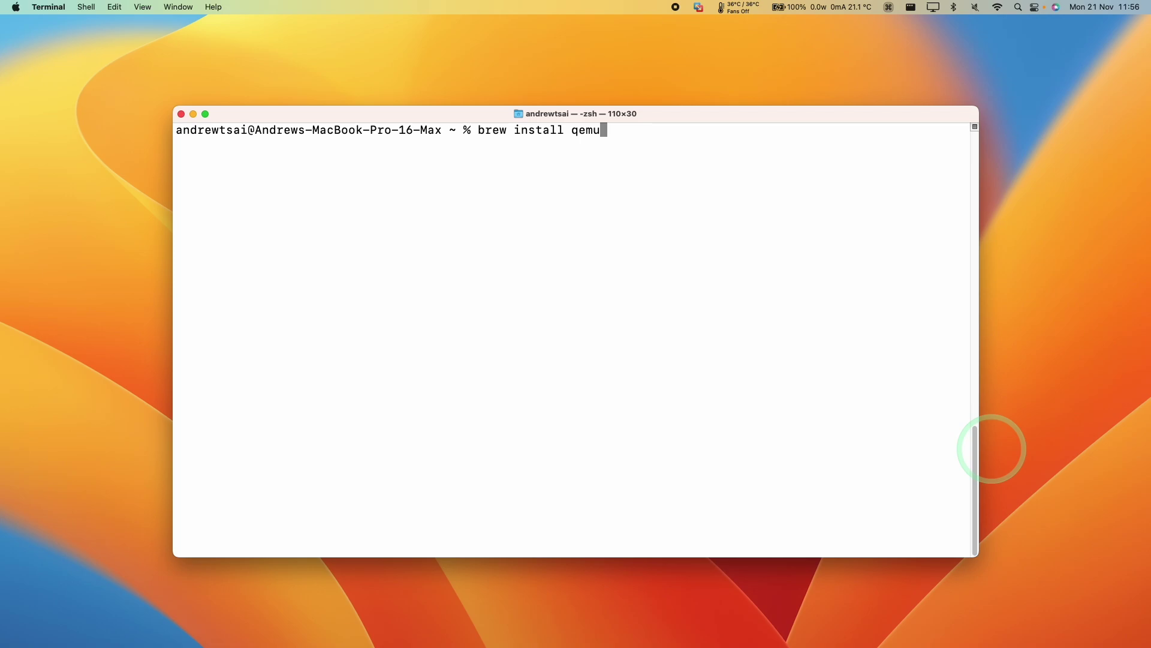
key(Return)
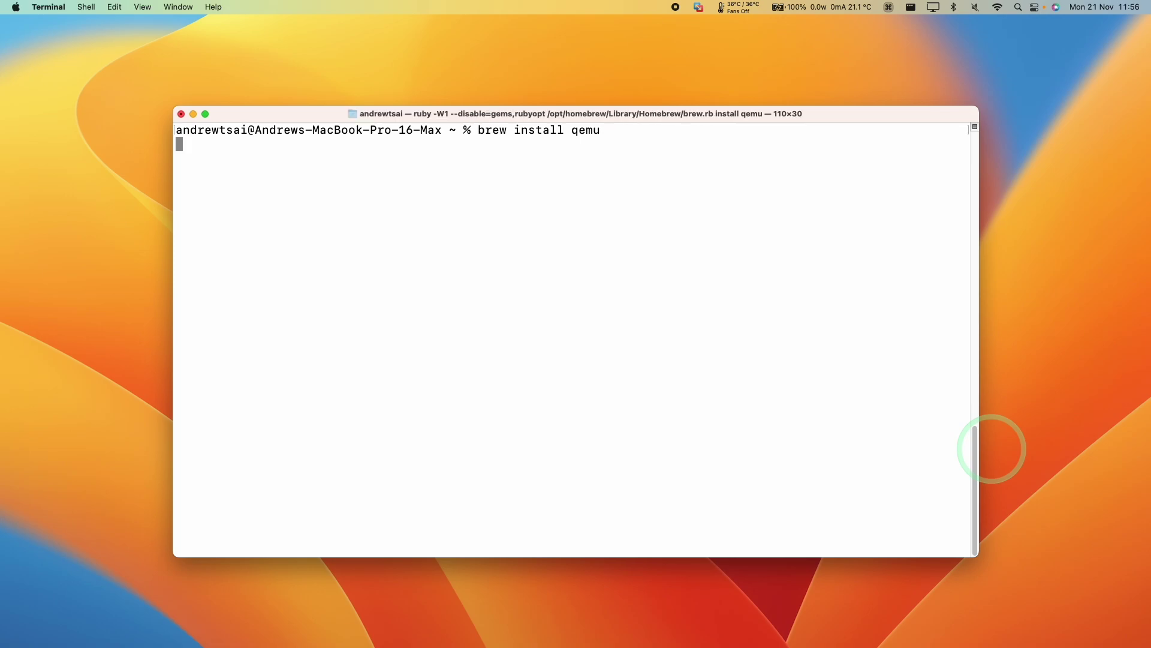
text(brew reinstall qemu)
key(Return)
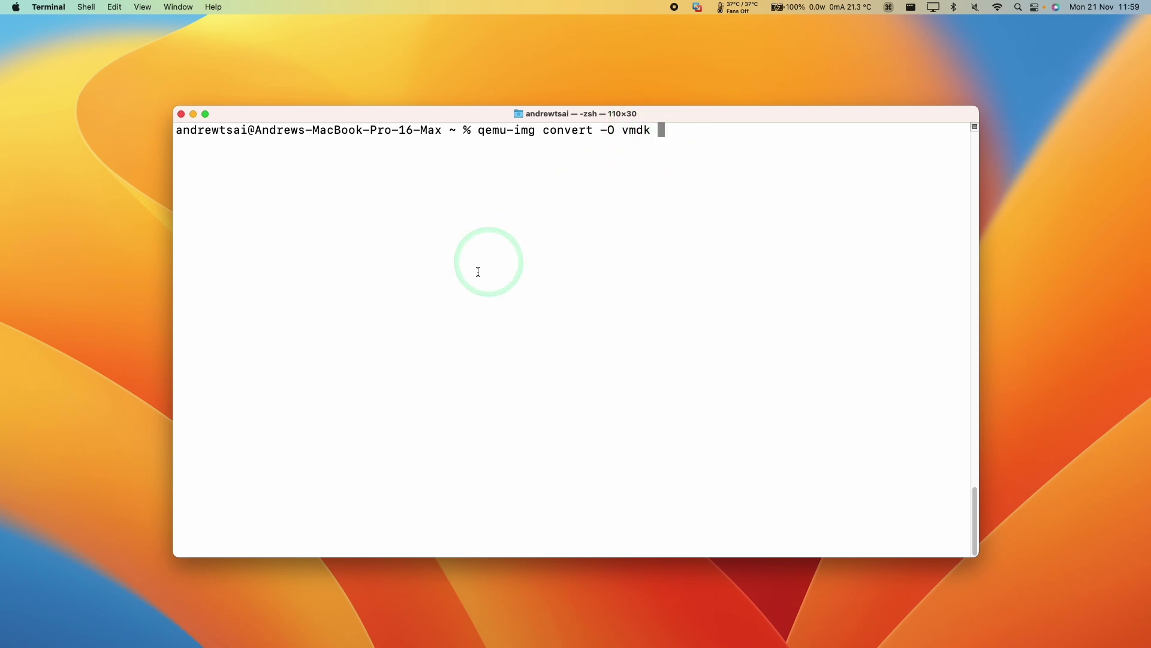
Complete the "qemu-img convert -O vmdk" command with the downloaded VHDX file's path as source and ~/Downloads/Windows.vmdk as output, and check both file names
click(100, 622)
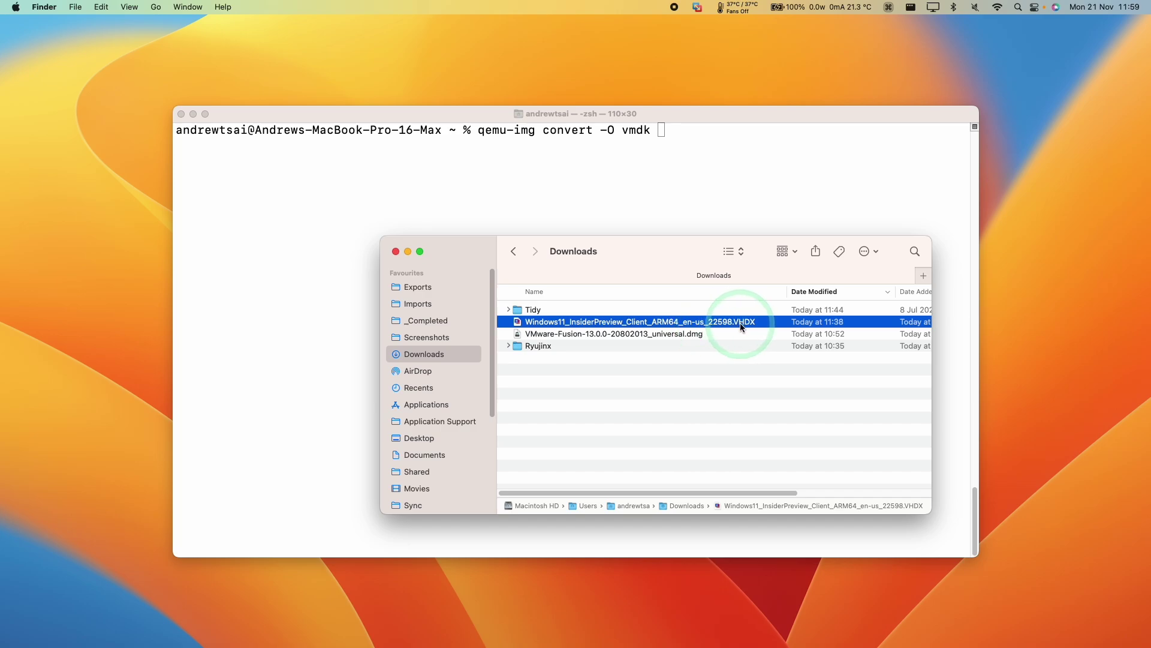
drag(740, 323, 723, 170)
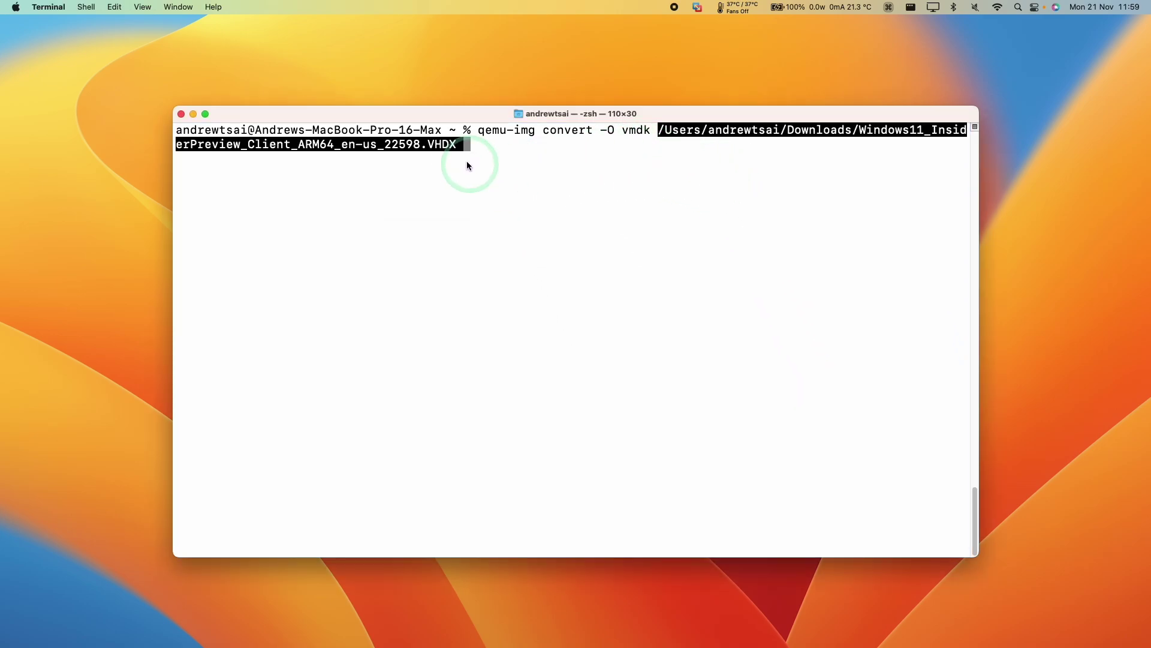
click(642, 161)
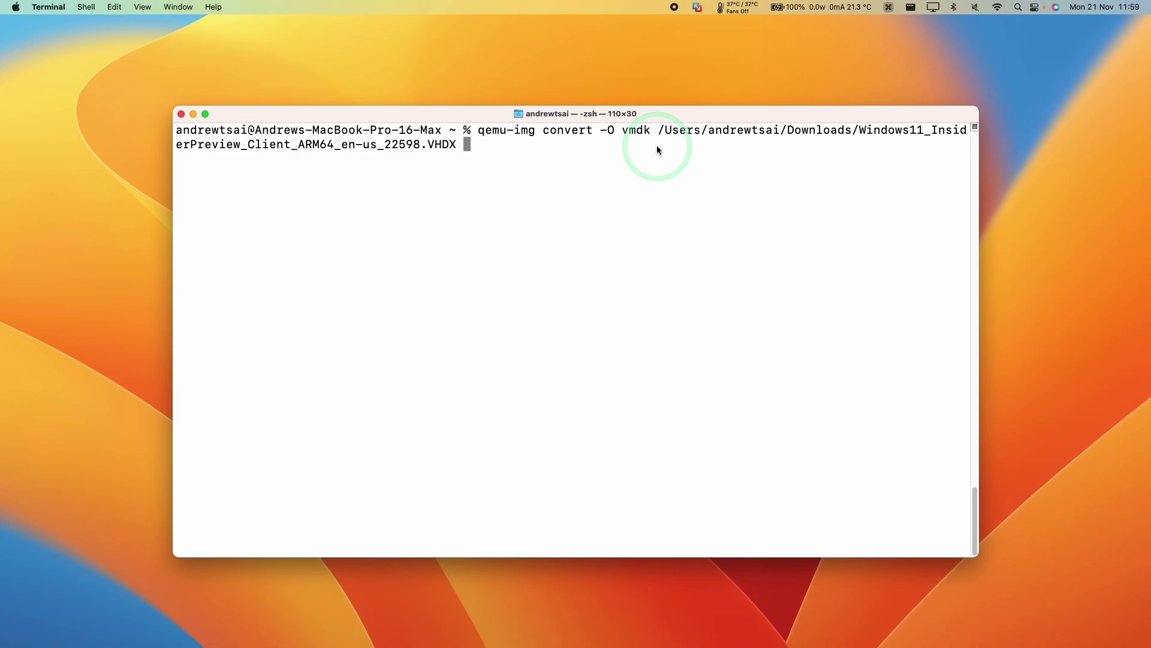
text(~/Downloads/Windows.vmdk)
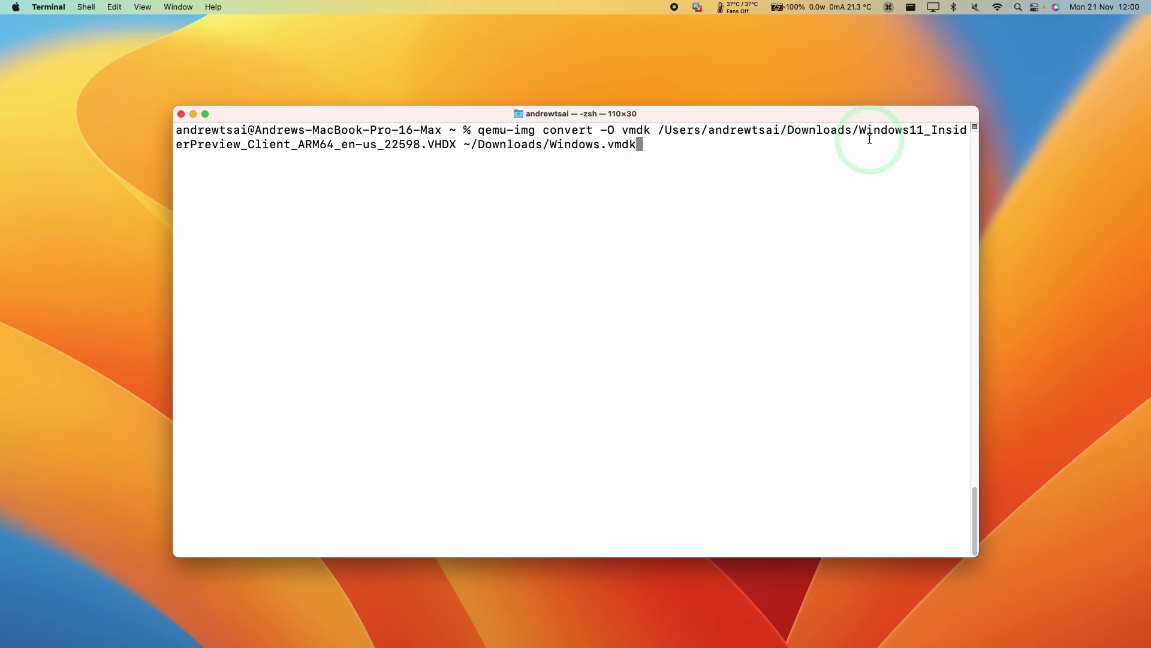
drag(860, 132, 457, 144)
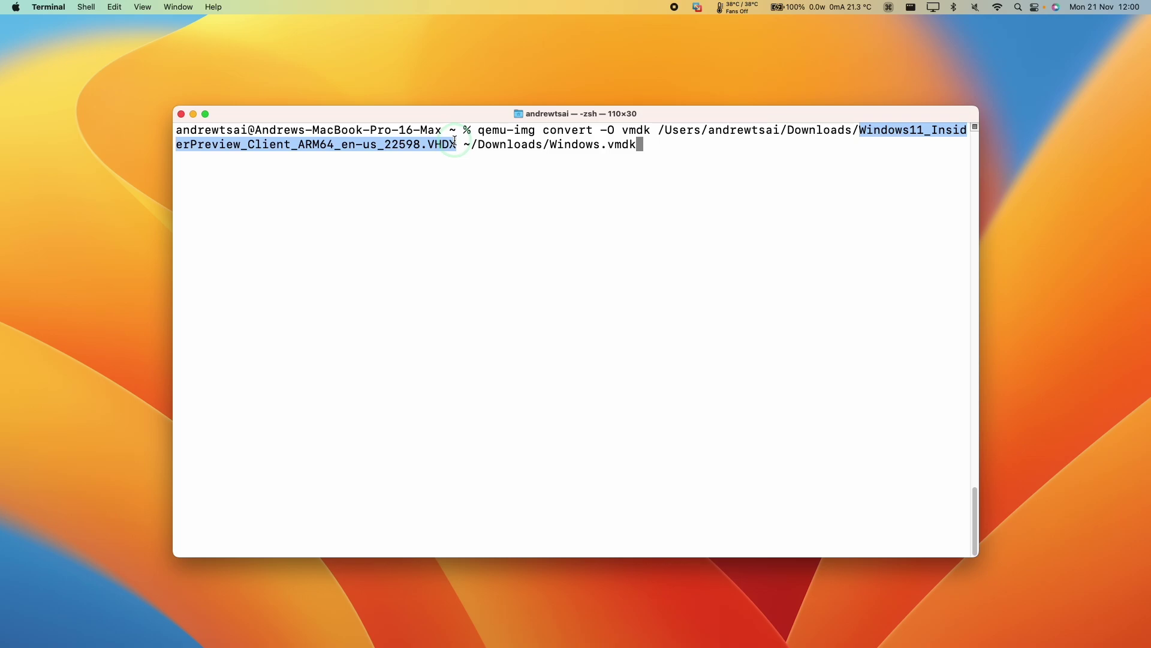
click(455, 140)
drag(551, 144, 649, 143)
click(650, 144)
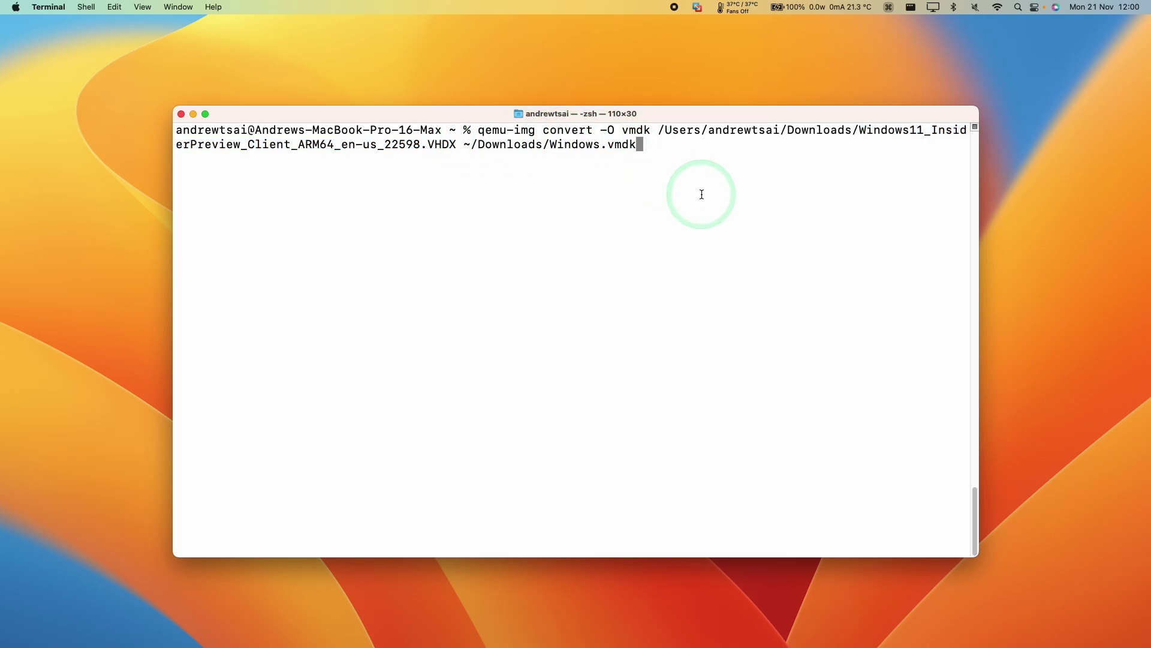
Run the disk conversion with the Downloads folder open alongside, and select Windows.vmdk there
click(98, 637)
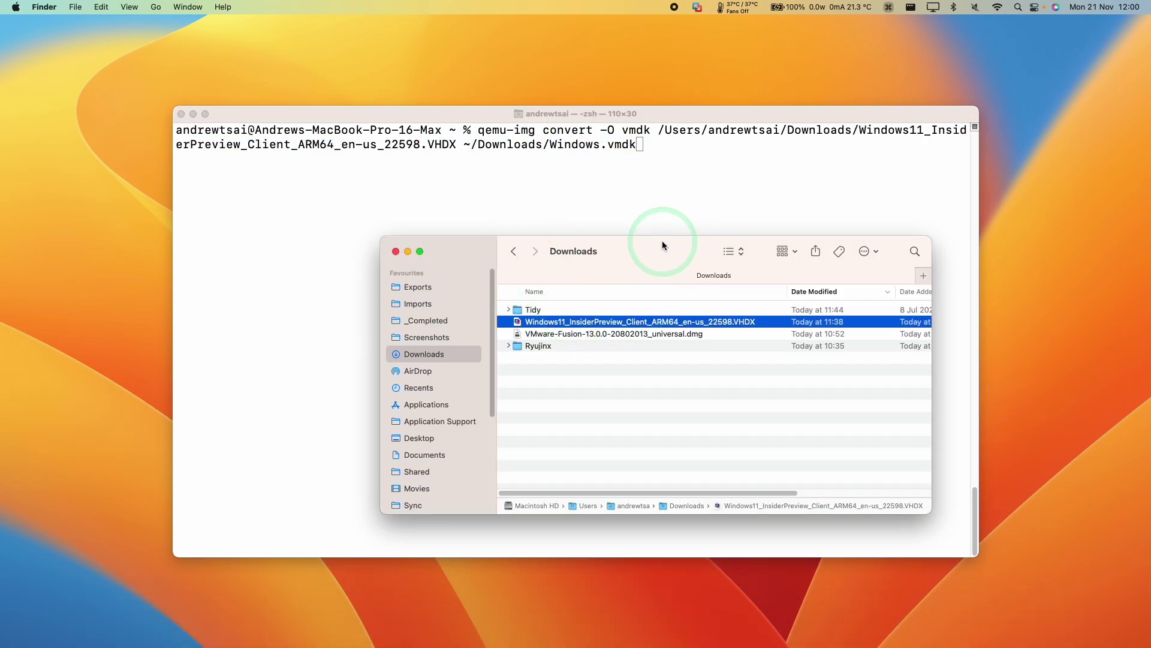
drag(664, 242, 839, 348)
click(780, 251)
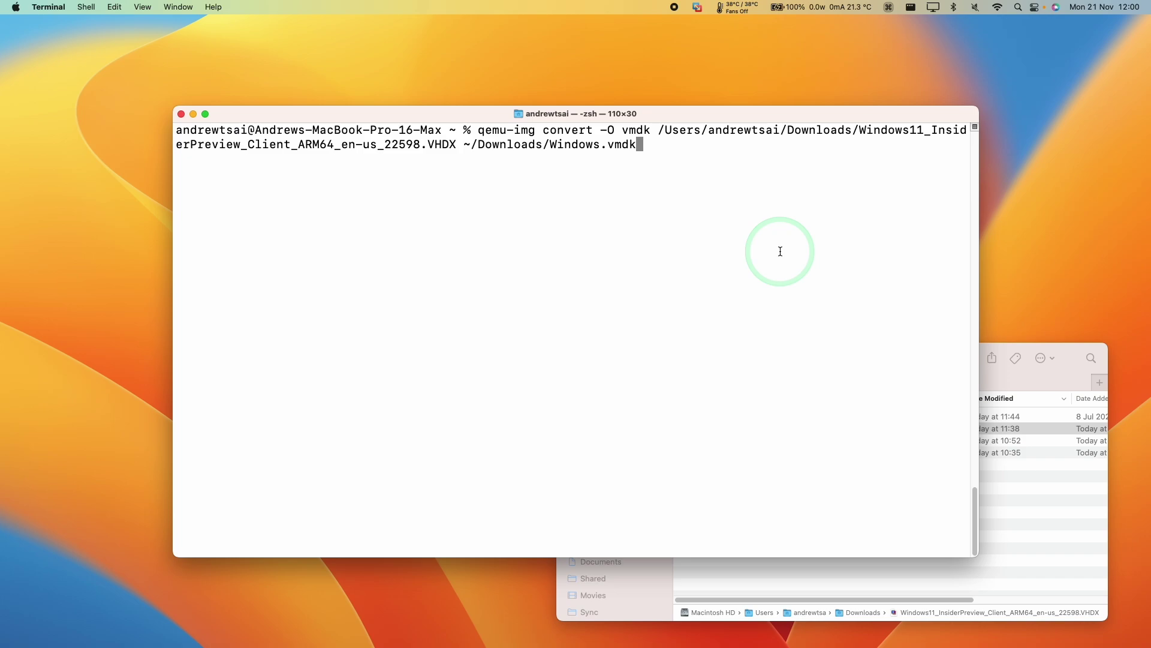
key(Return)
click(1022, 478)
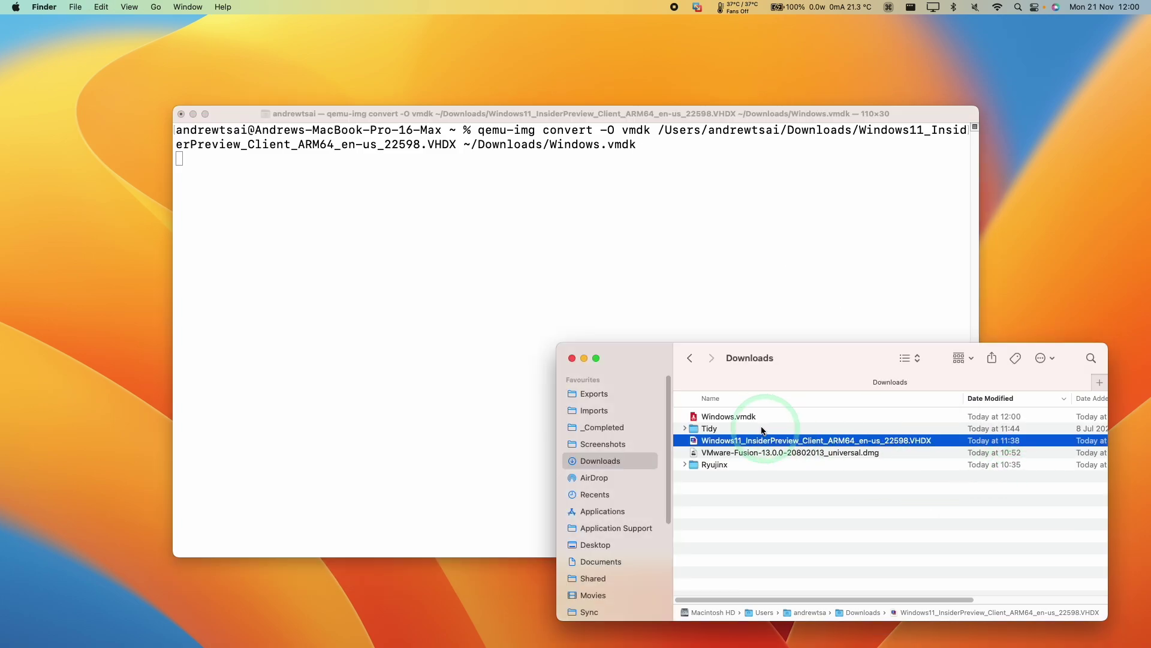
click(752, 418)
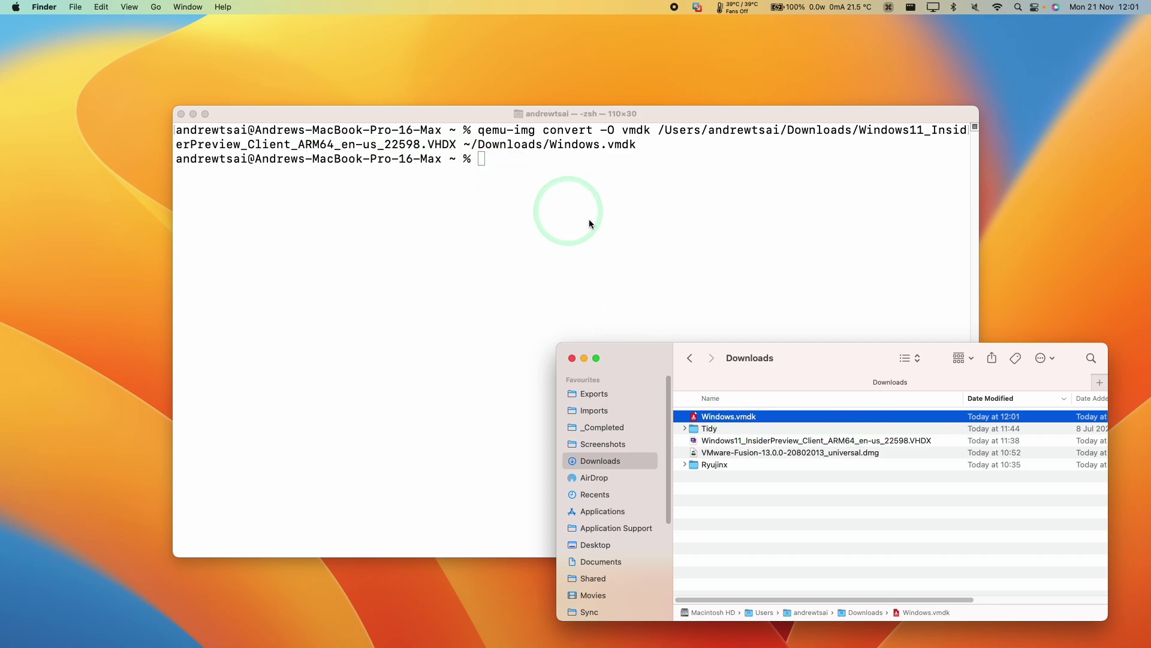
Compare the sizes of the original VHDX file and Windows.vmdk in the Downloads folder, narrowing the date column to show them
click(975, 454)
drag(964, 402, 834, 400)
click(1046, 442)
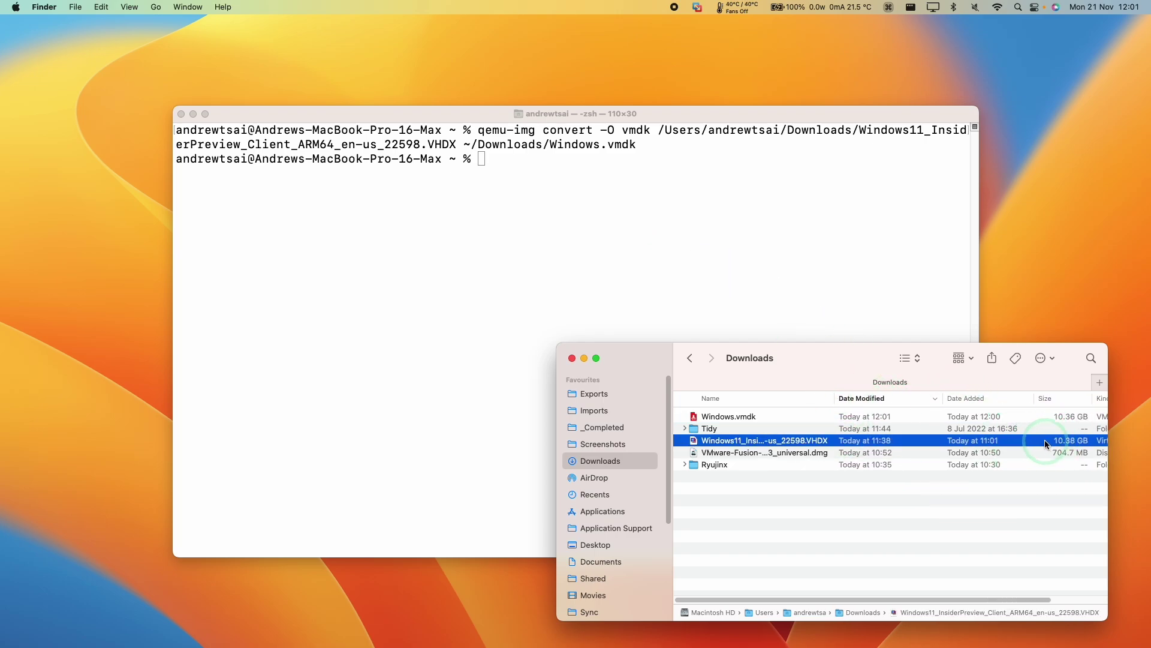
click(778, 416)
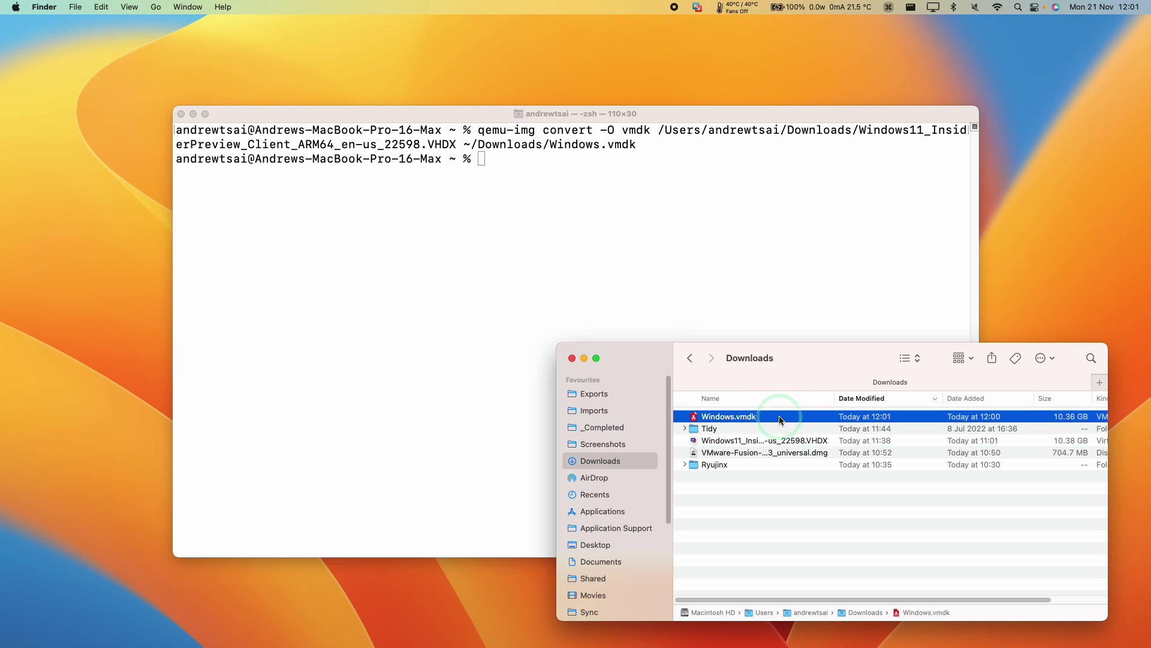
Close the Terminal window and minimise the Downloads window
click(470, 180)
triple_click(441, 162)
click(309, 172)
click(189, 130)
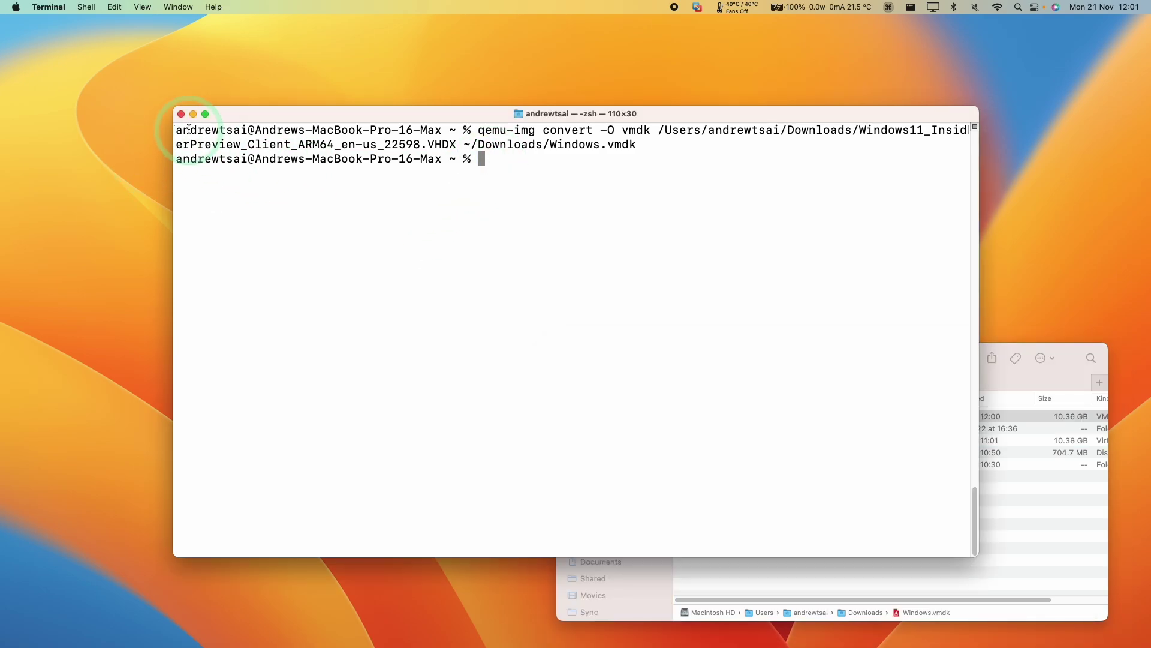
click(181, 114)
click(583, 358)
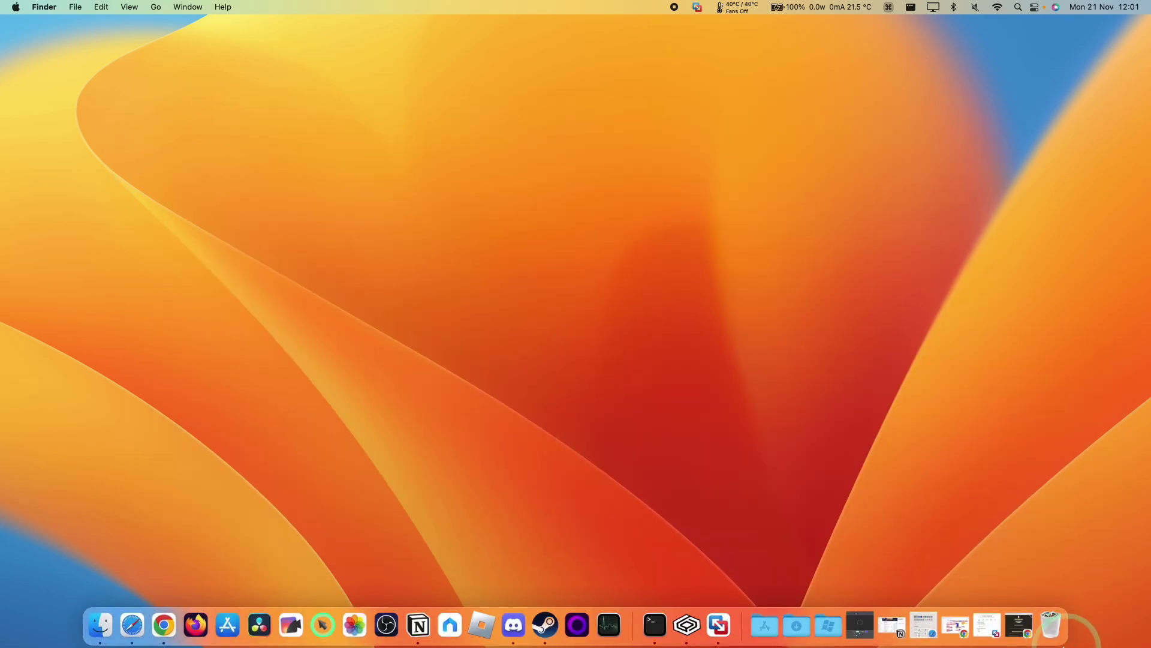
Return to the VMware Fusion setup wizard and use a separate copy of Windows.vmdk from Downloads as the existing virtual disk
click(988, 626)
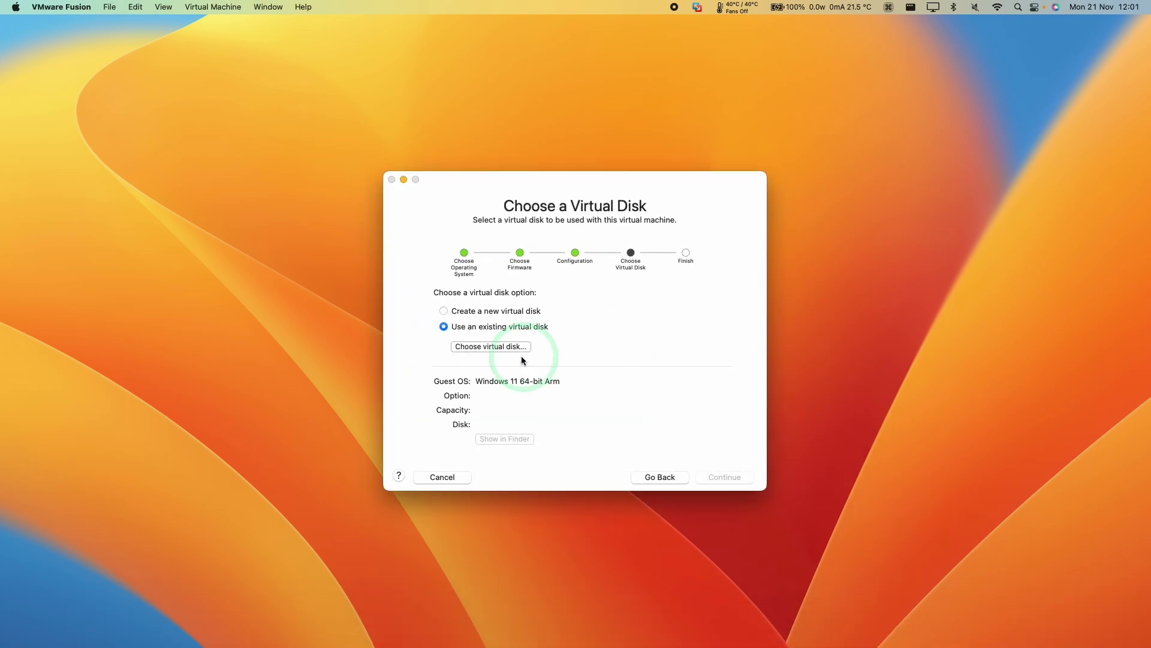
click(492, 347)
click(417, 252)
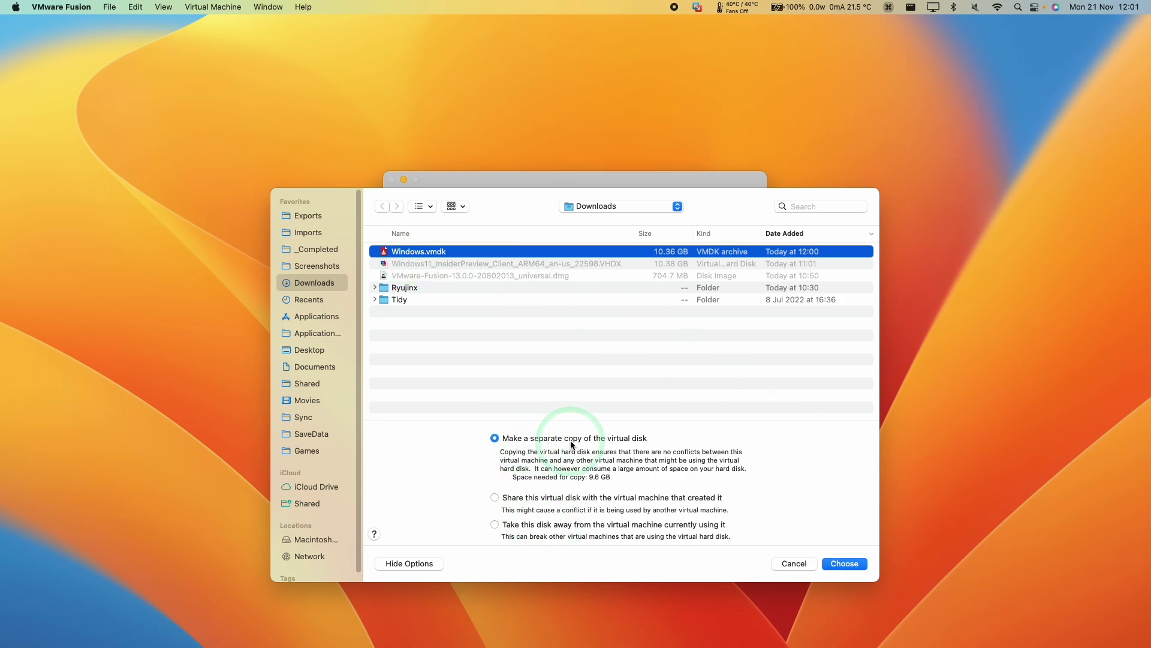
click(842, 564)
click(722, 477)
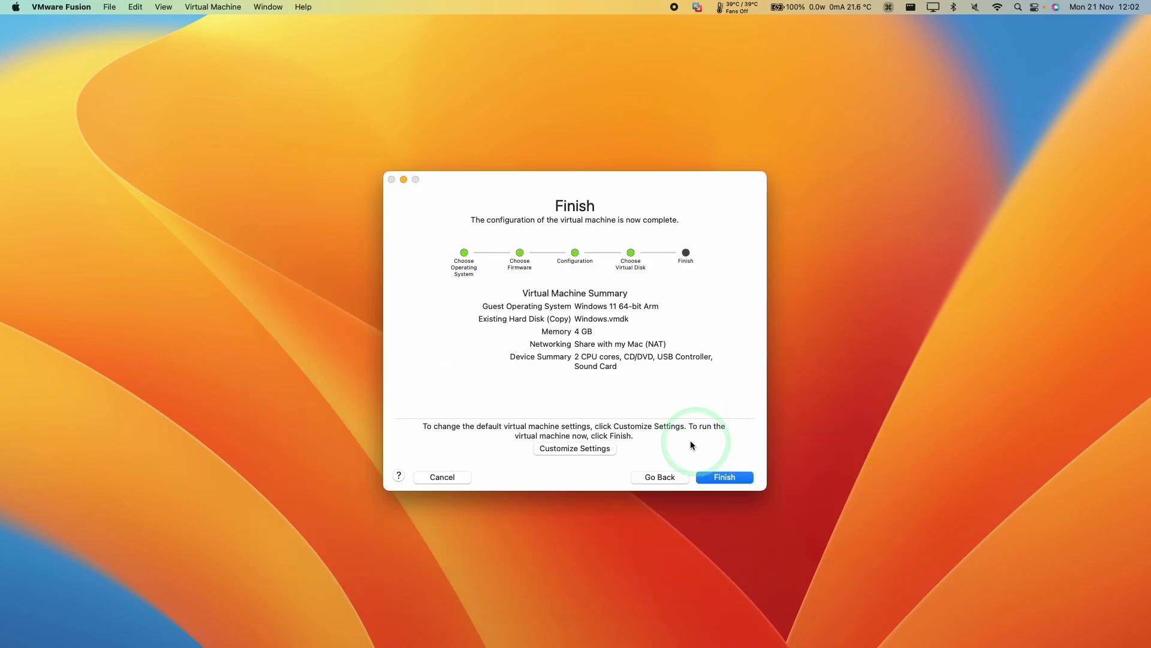
Finish the virtual machine setup and save it as "Windows 11 64-bit Arm" in the Virtual Machines folder
click(732, 483)
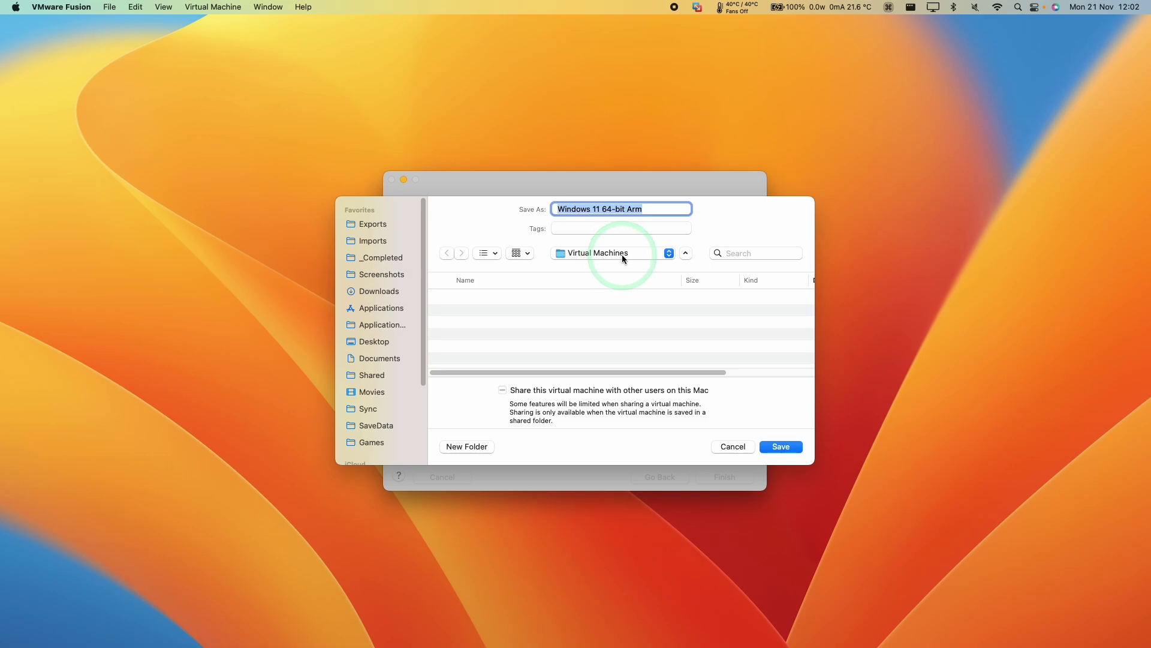
click(623, 258)
click(600, 254)
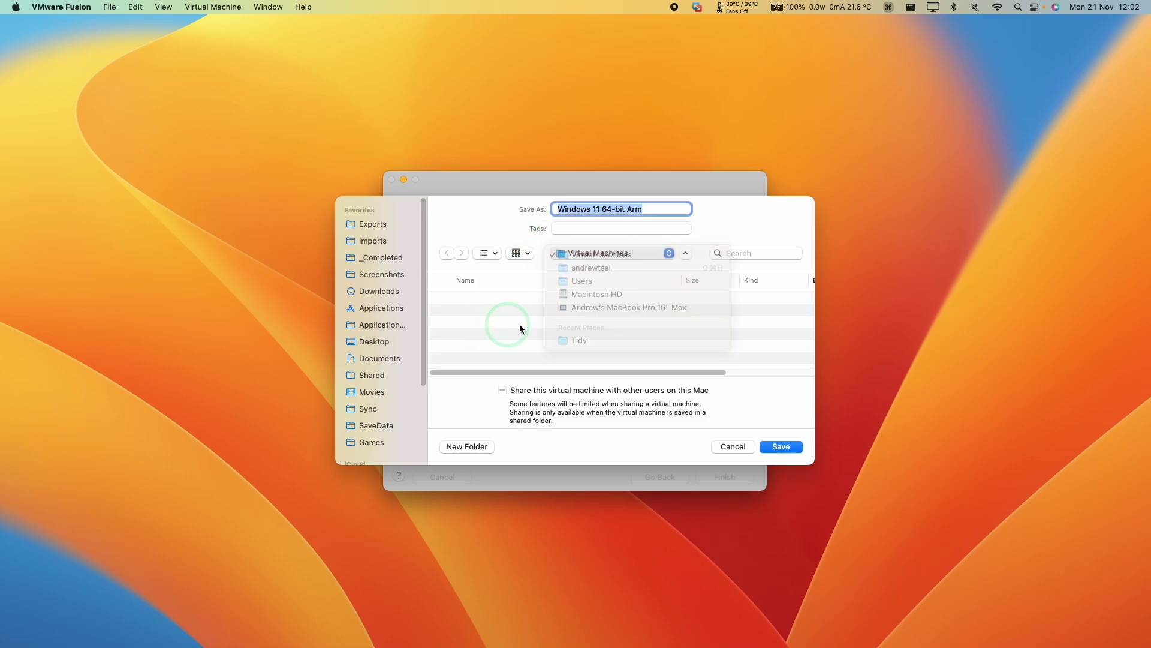
click(786, 450)
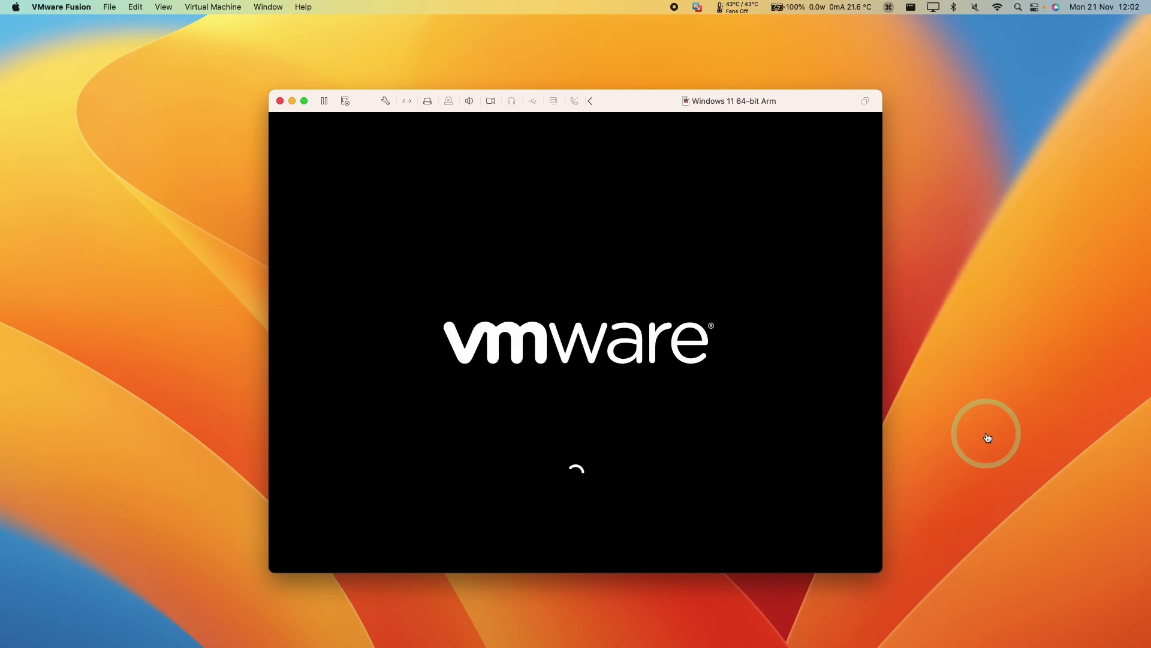
Restart the virtual machine's guest operating system from the Windows network connection page and confirm the restart
click(646, 367)
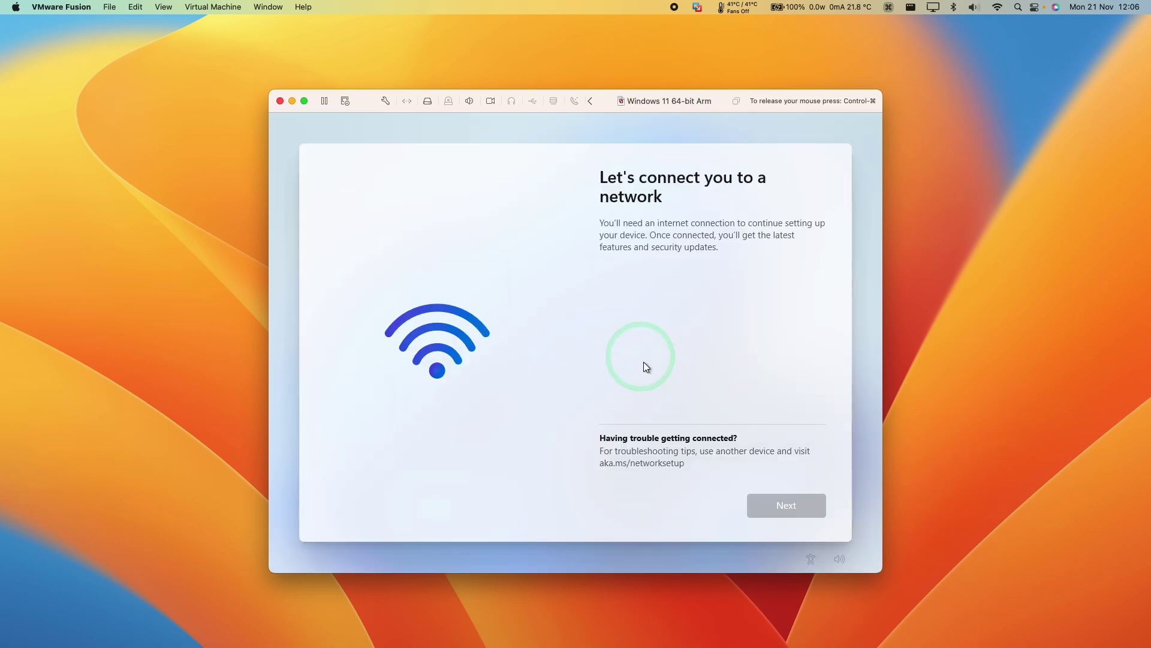
click(624, 259)
click(642, 495)
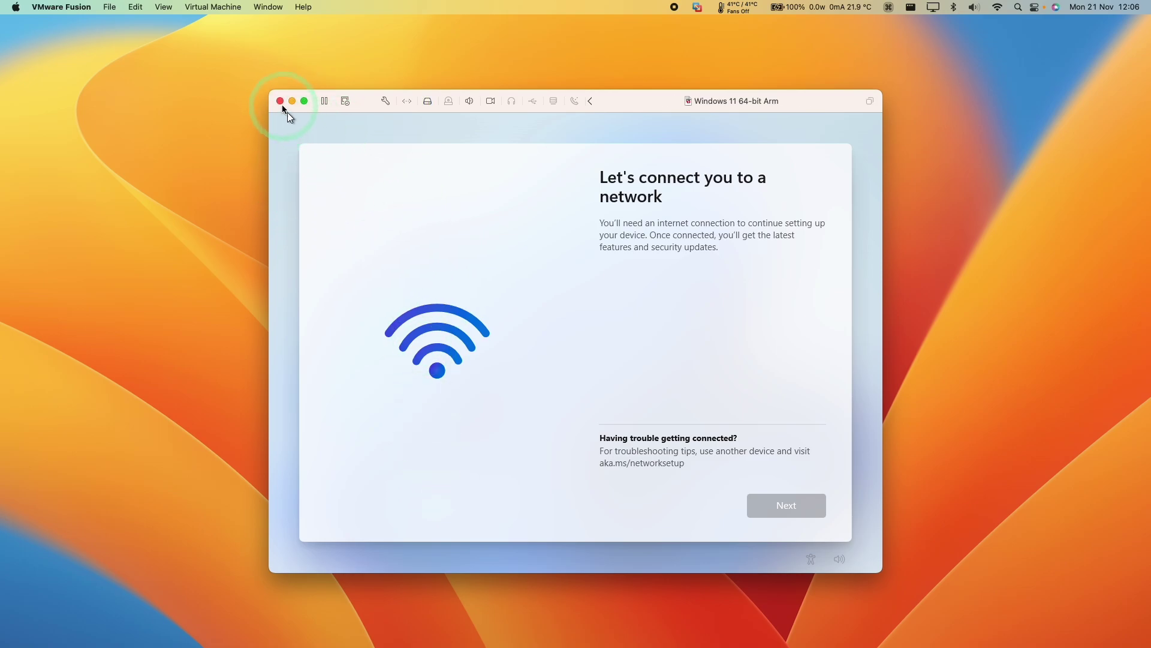
click(215, 7)
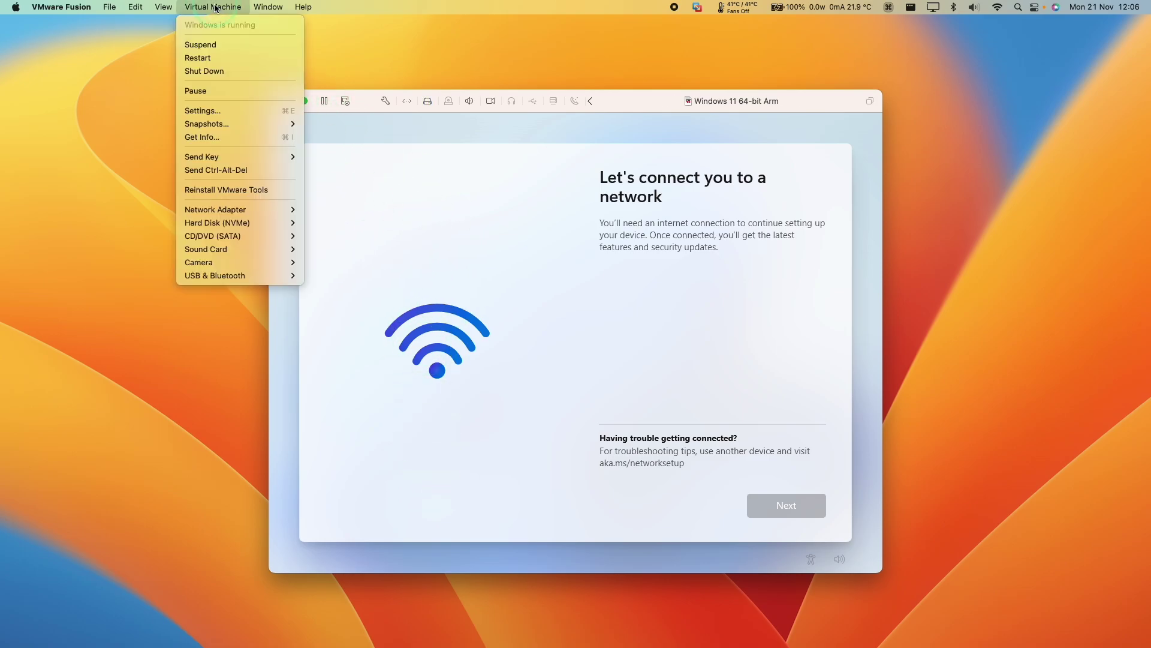
click(226, 61)
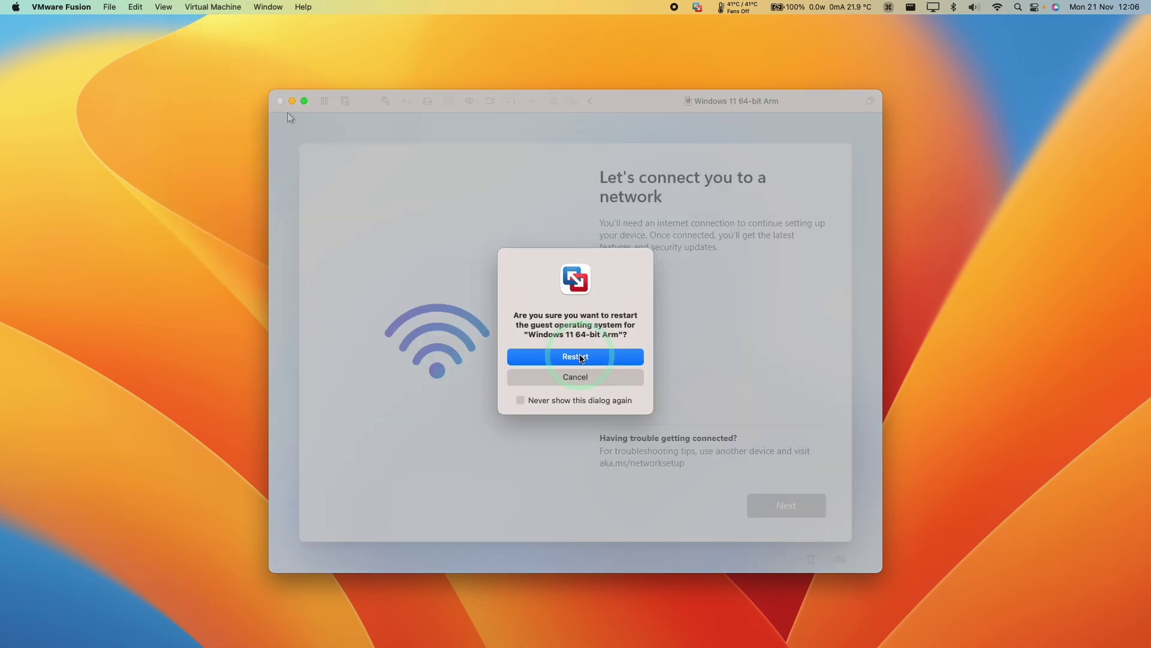
click(624, 357)
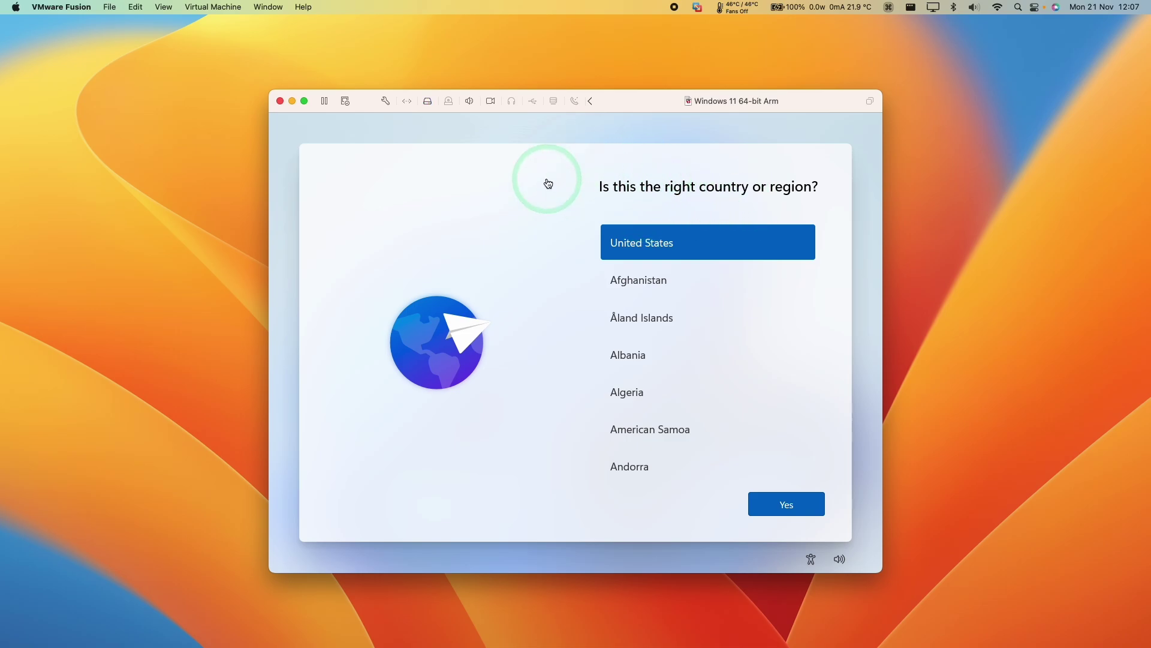
Open an administrator command prompt from the Windows region page, allow the User Account Control request, and run "oobe\bypassnro"
click(543, 282)
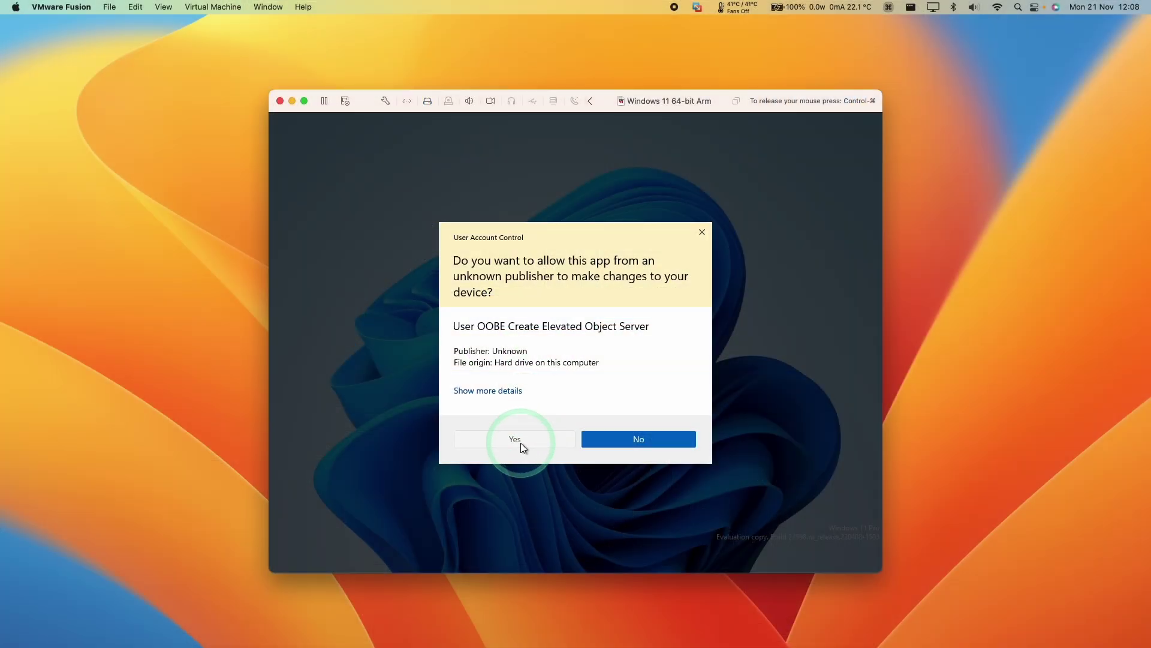
click(517, 440)
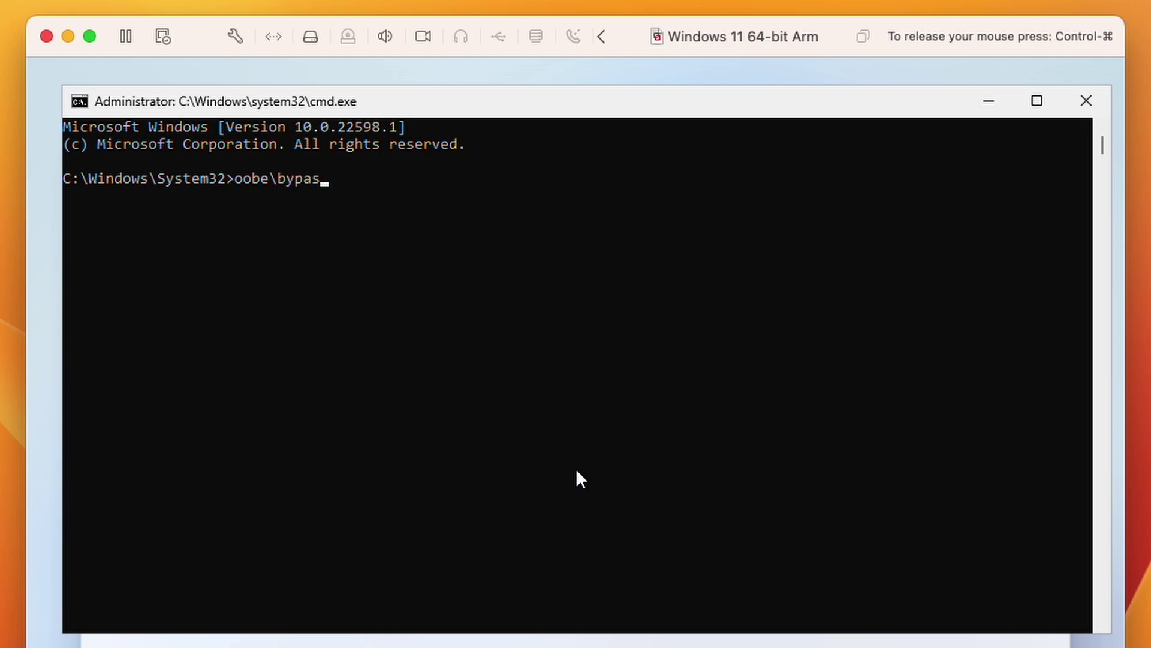
click(576, 471)
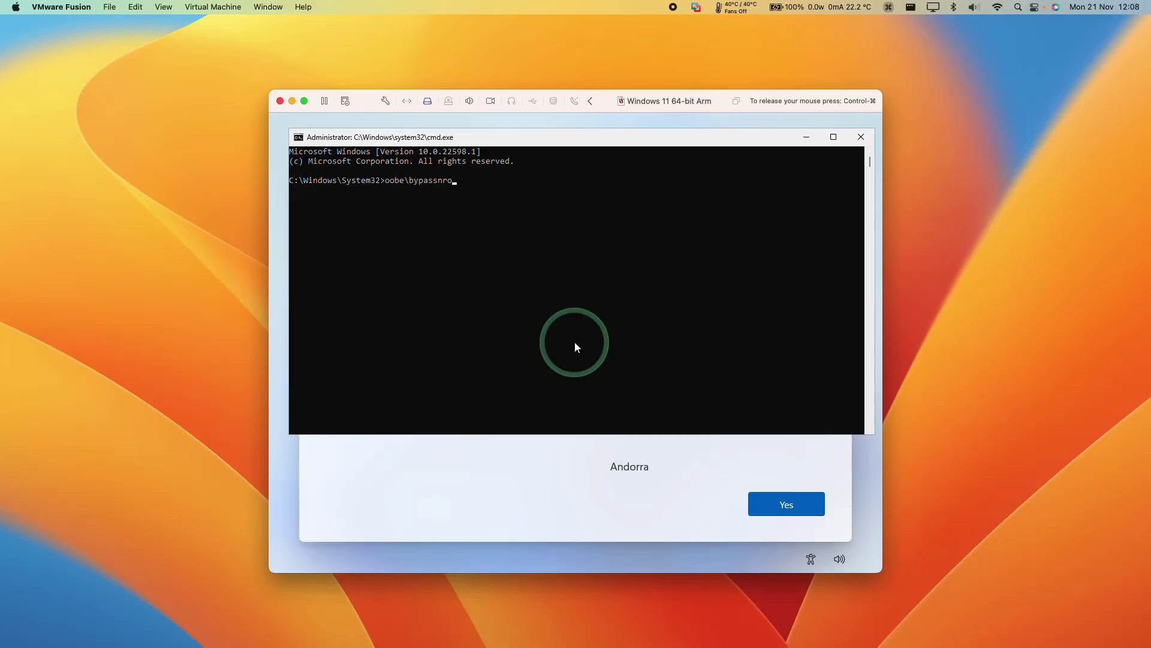
key(Return)
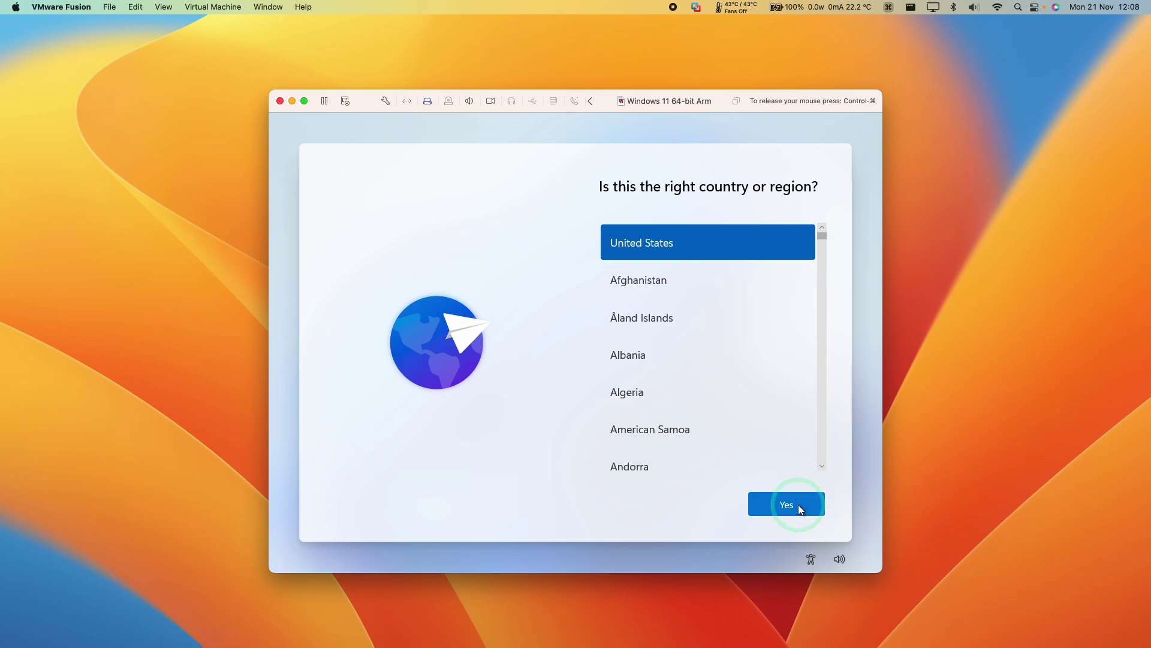
Confirm United States as the region and get past the network pages by choosing no internet and limited setup
click(801, 510)
click(768, 512)
click(769, 508)
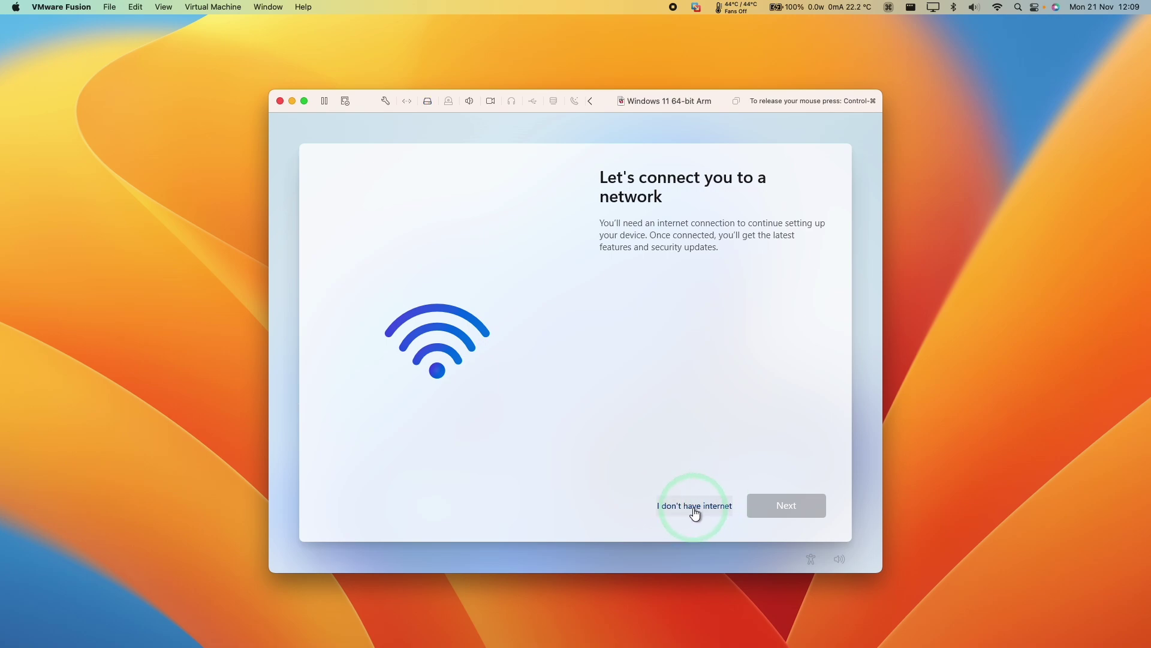
click(695, 506)
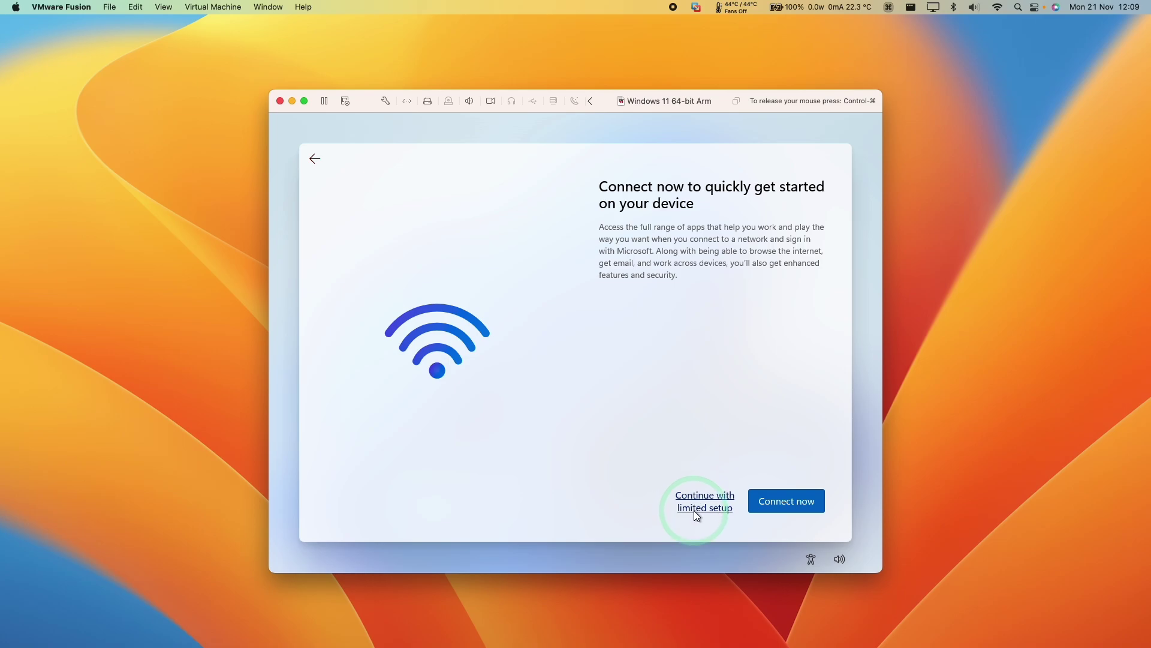
click(712, 502)
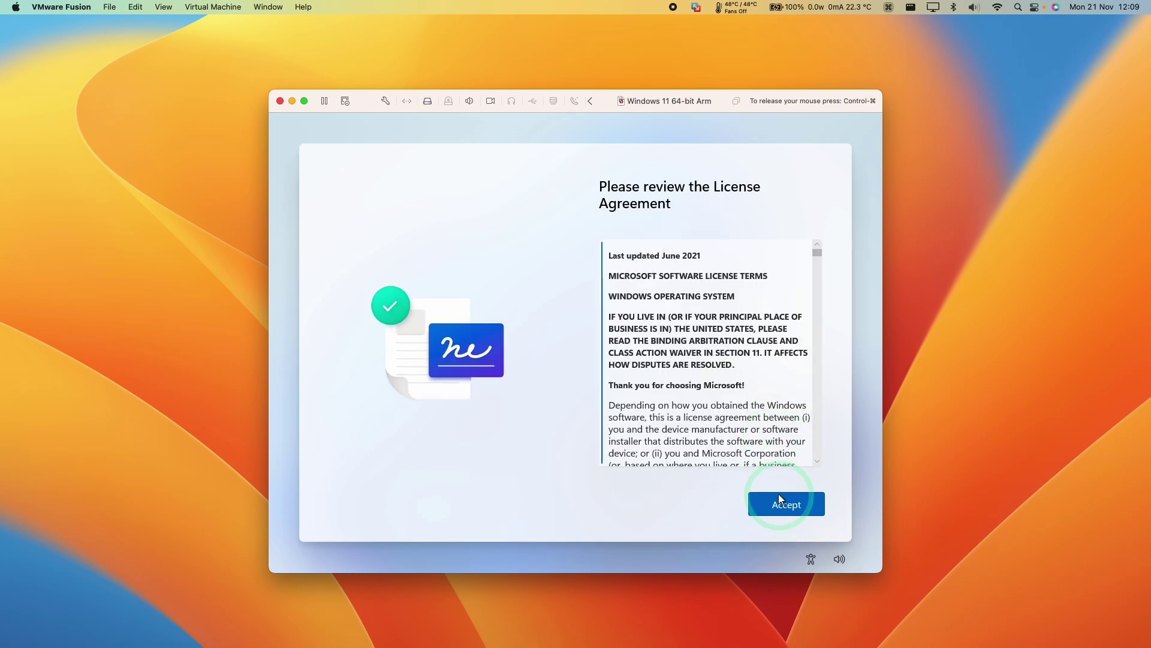
Accept the Windows license agreement and enter the device user's name for the local account
click(791, 507)
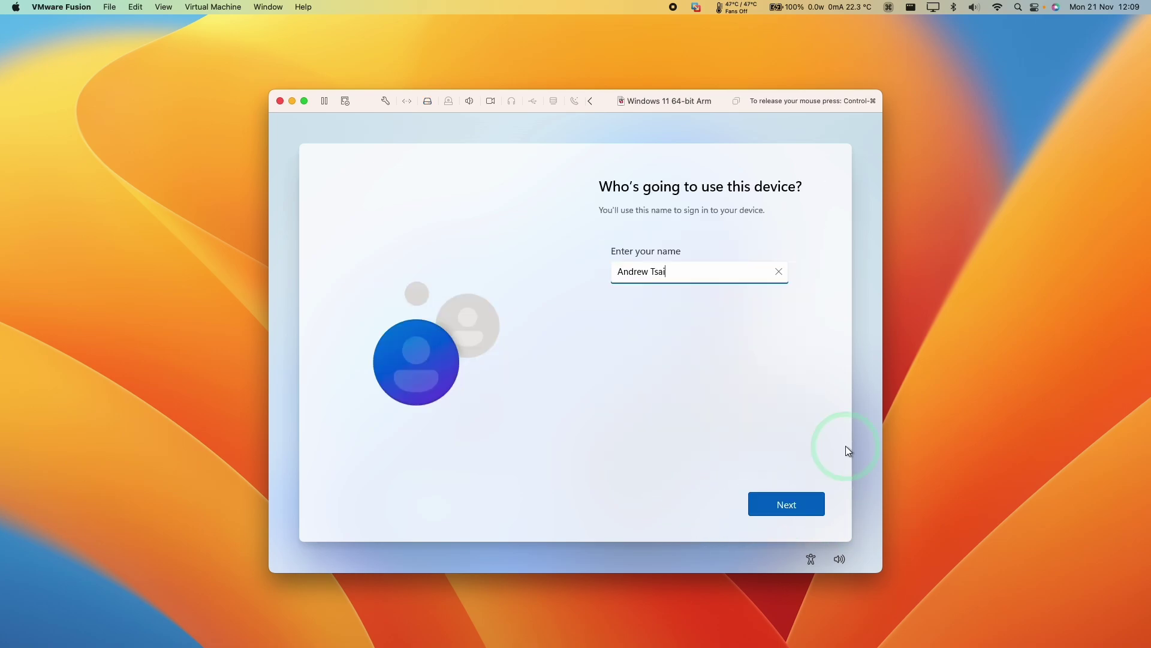
click(807, 498)
click(805, 500)
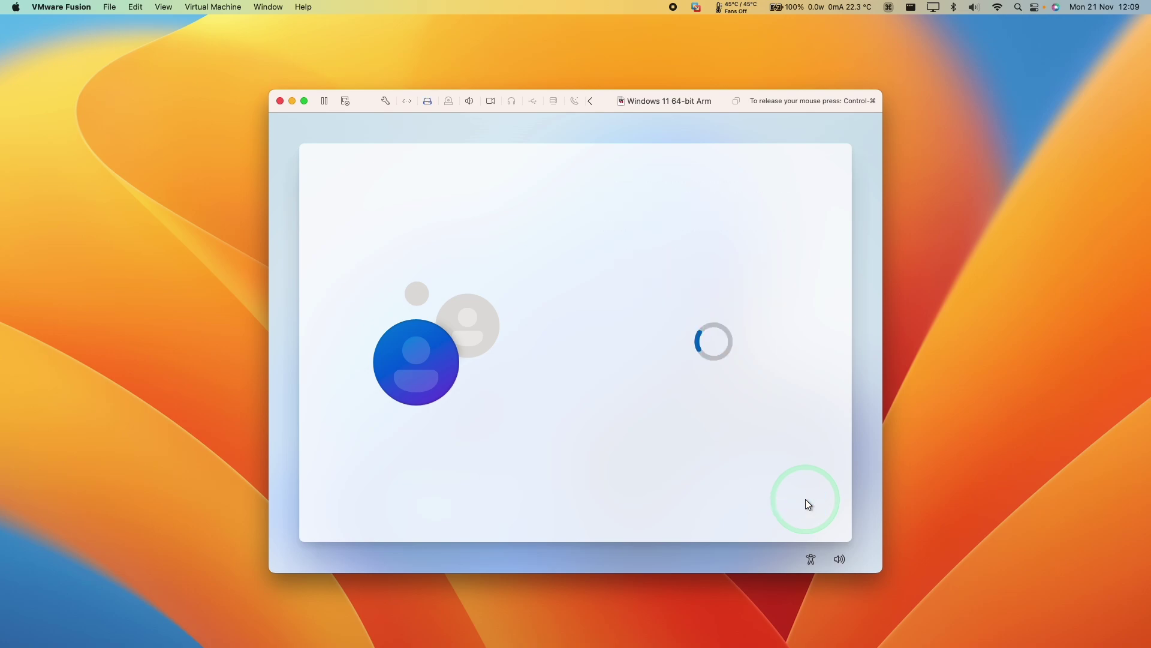
Keep the default privacy settings for the device and complete the Windows setup
click(800, 506)
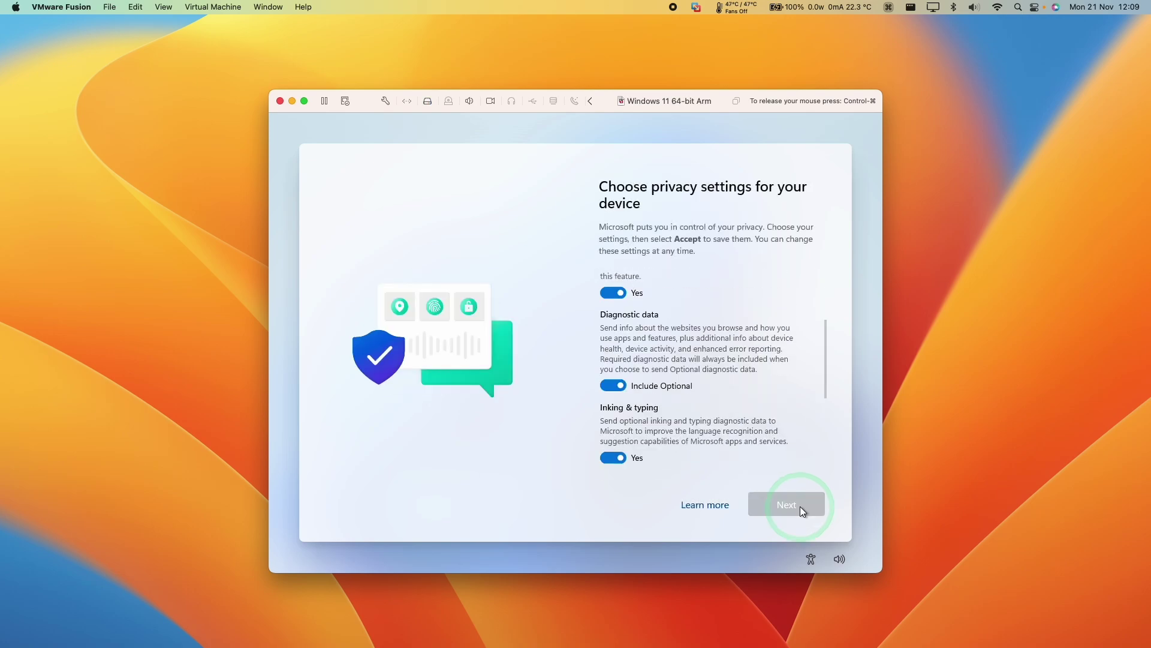
click(800, 510)
click(799, 510)
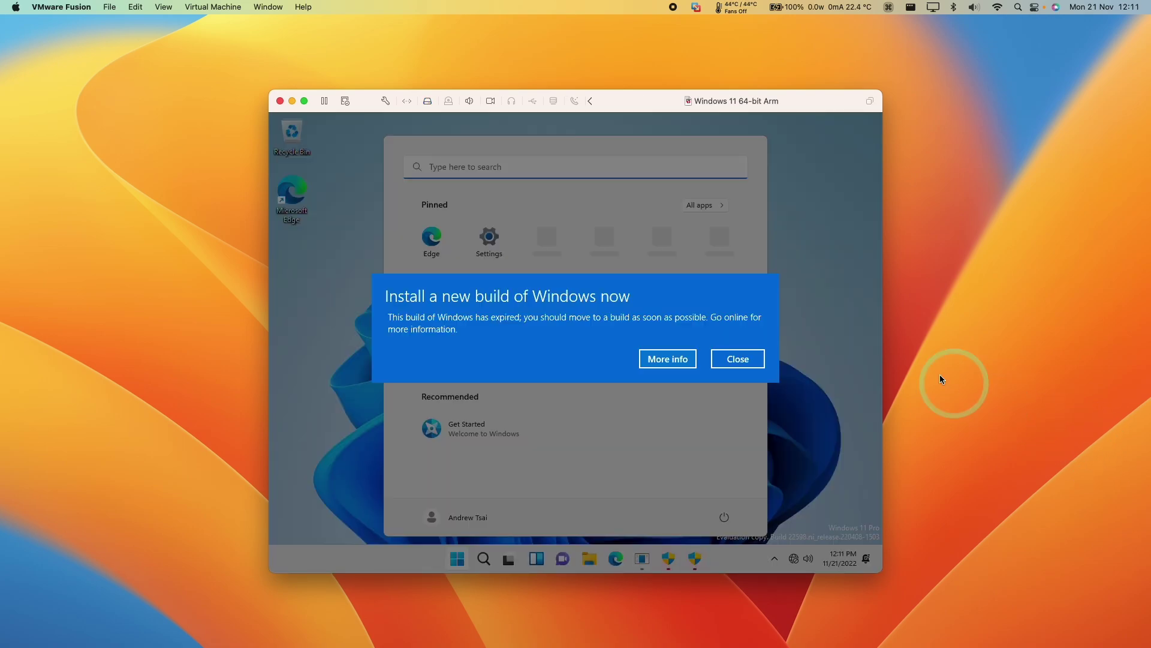
Dismiss the notice about installing a new Windows build and allow both pending User Account Control requests
click(764, 307)
click(734, 359)
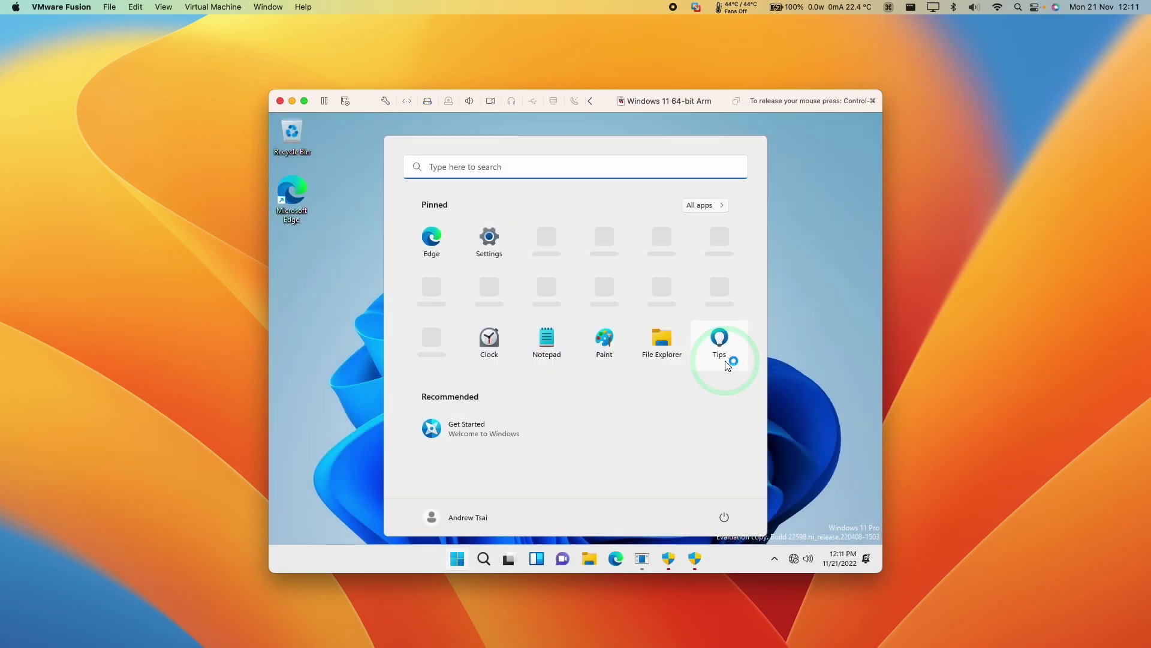
click(668, 560)
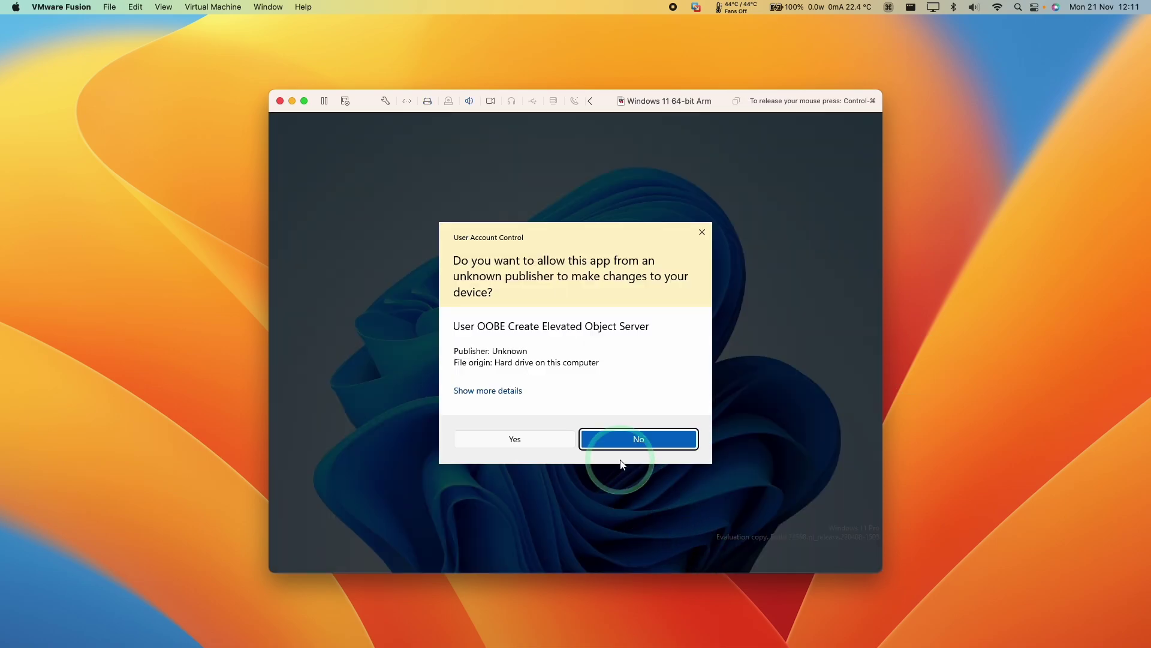
click(522, 440)
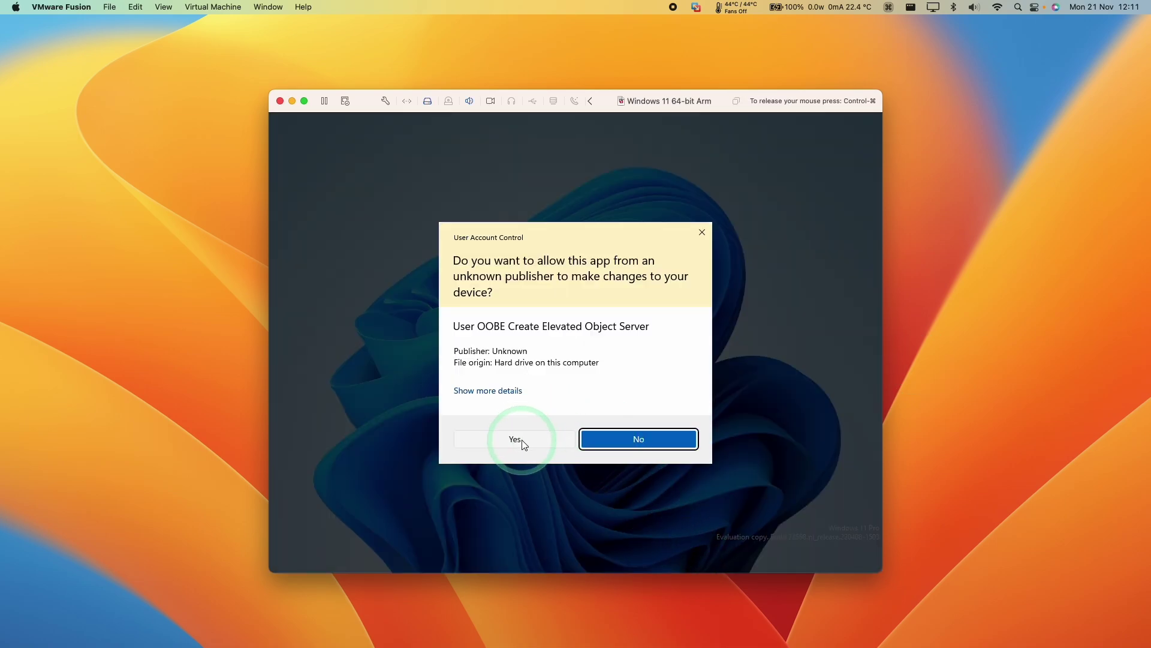
click(670, 558)
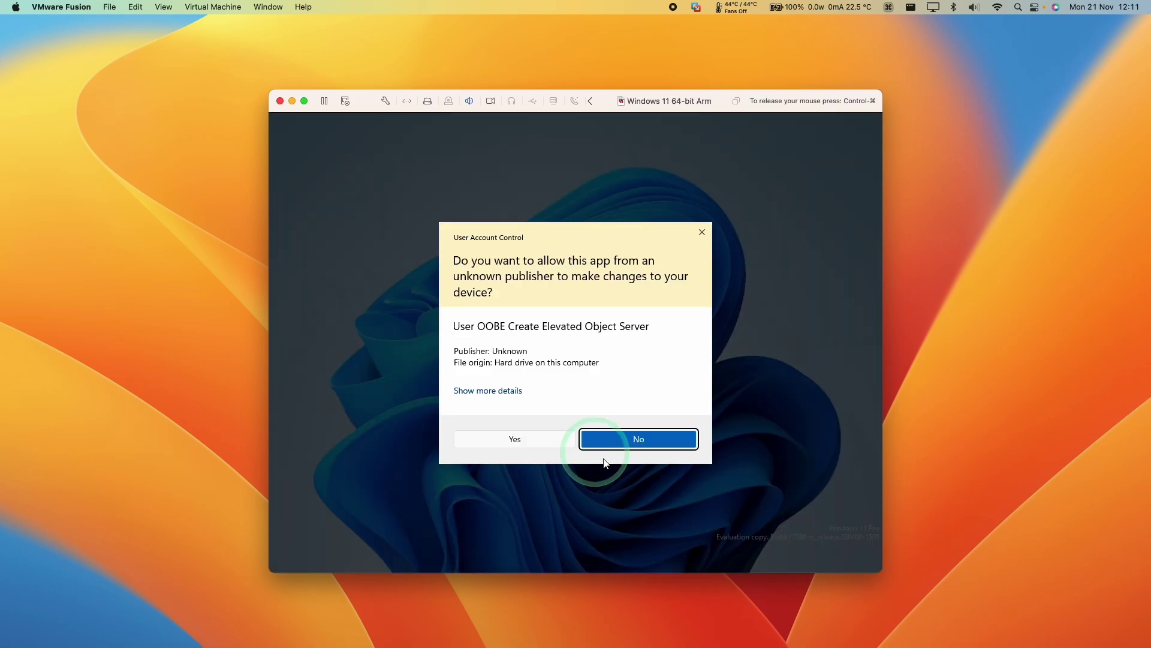
click(544, 441)
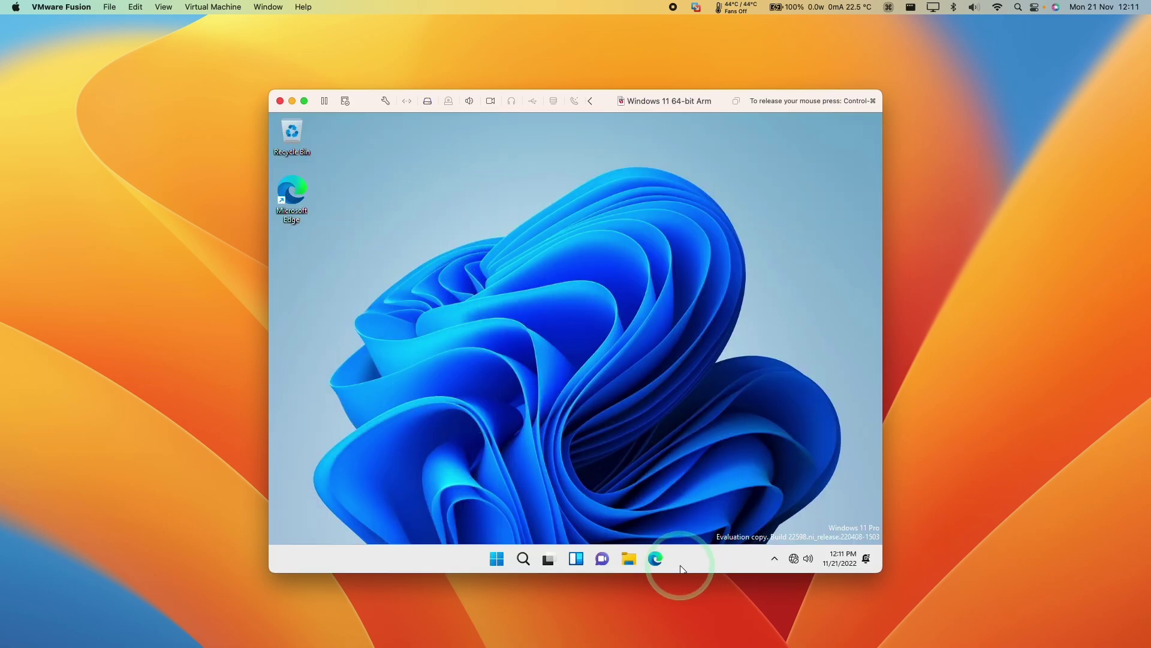
Open Microsoft Edge and check the network options in the Windows quick settings
click(655, 558)
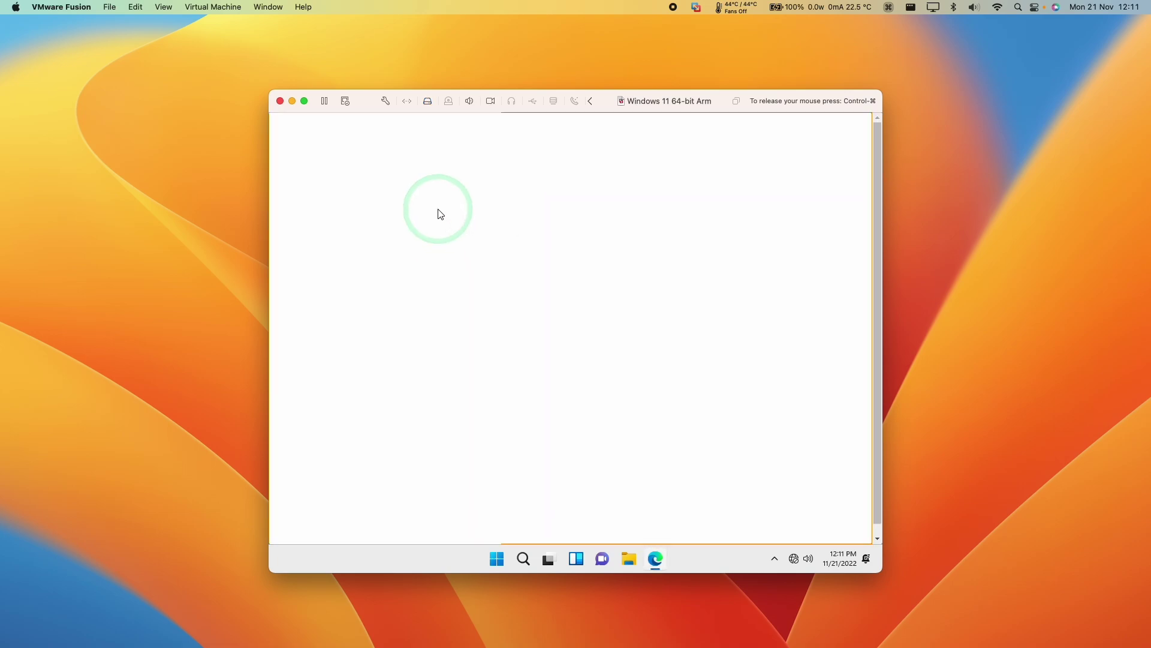
click(401, 378)
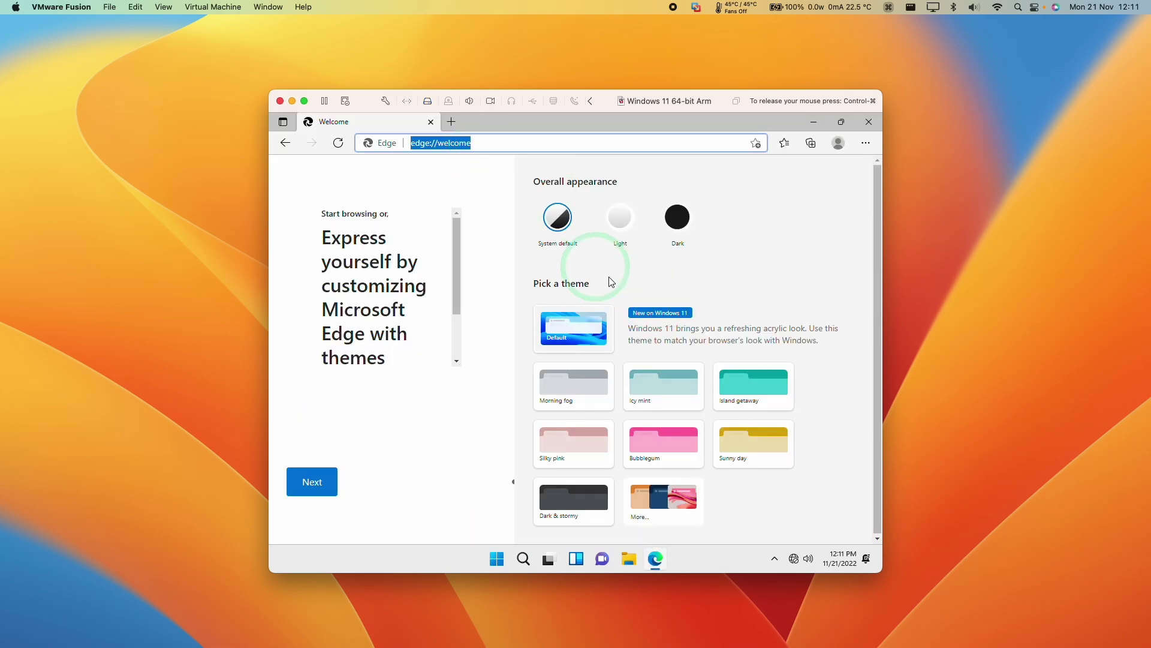
click(794, 558)
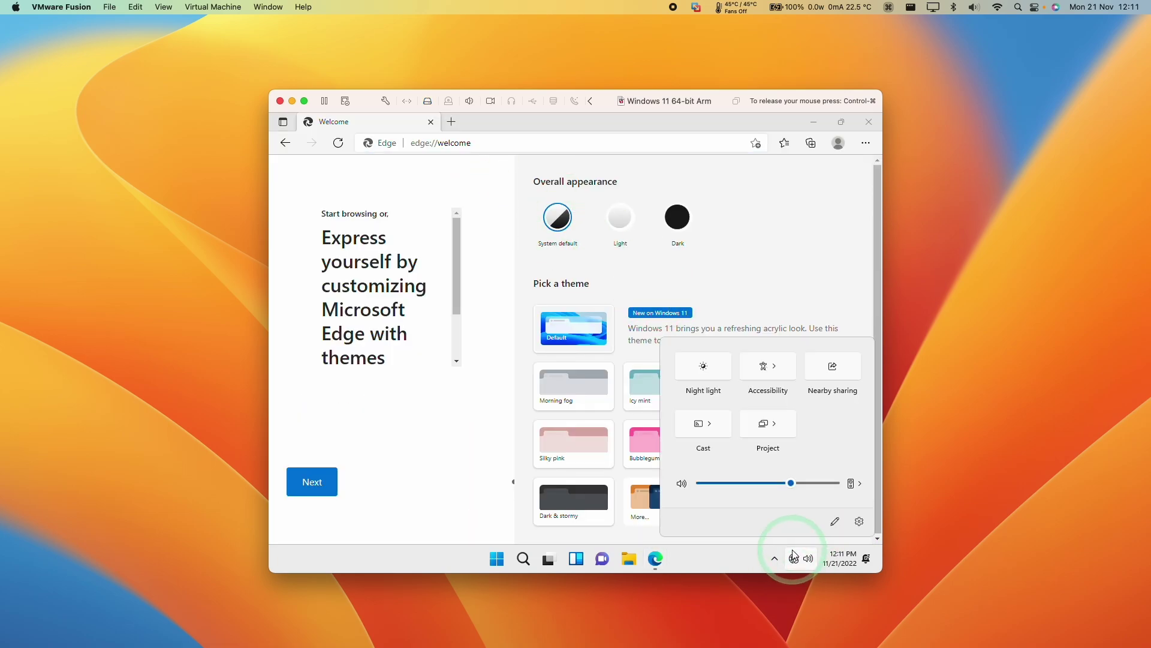
click(763, 278)
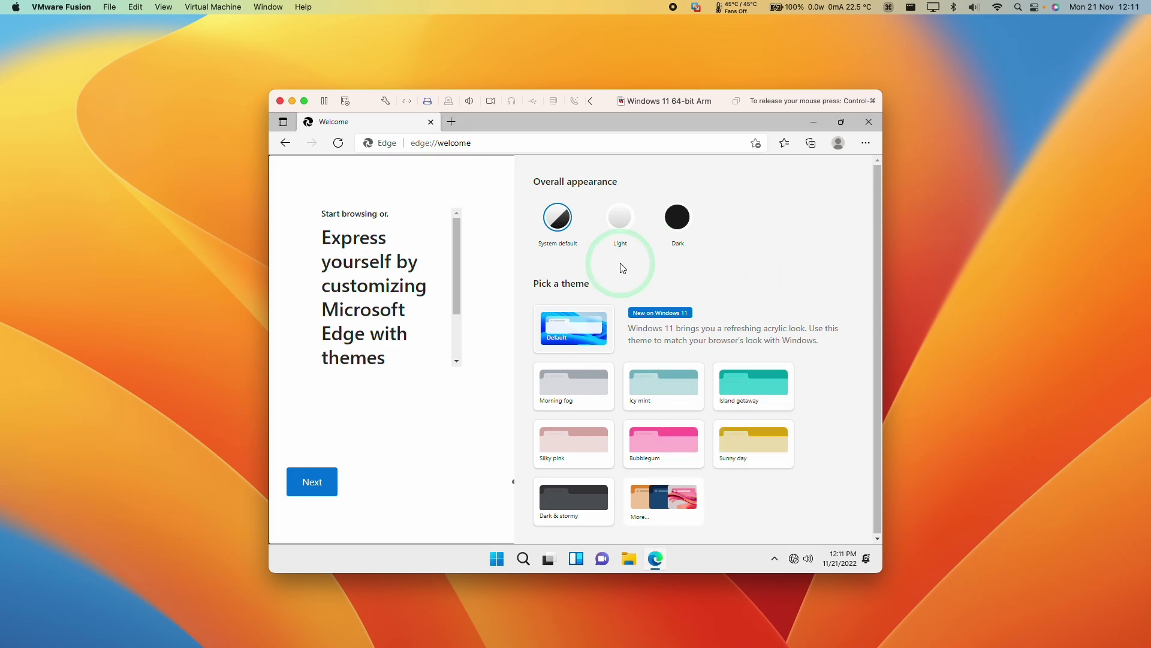
Run Windows PowerShell as administrator in the virtual machine and allow it to make changes
click(216, 7)
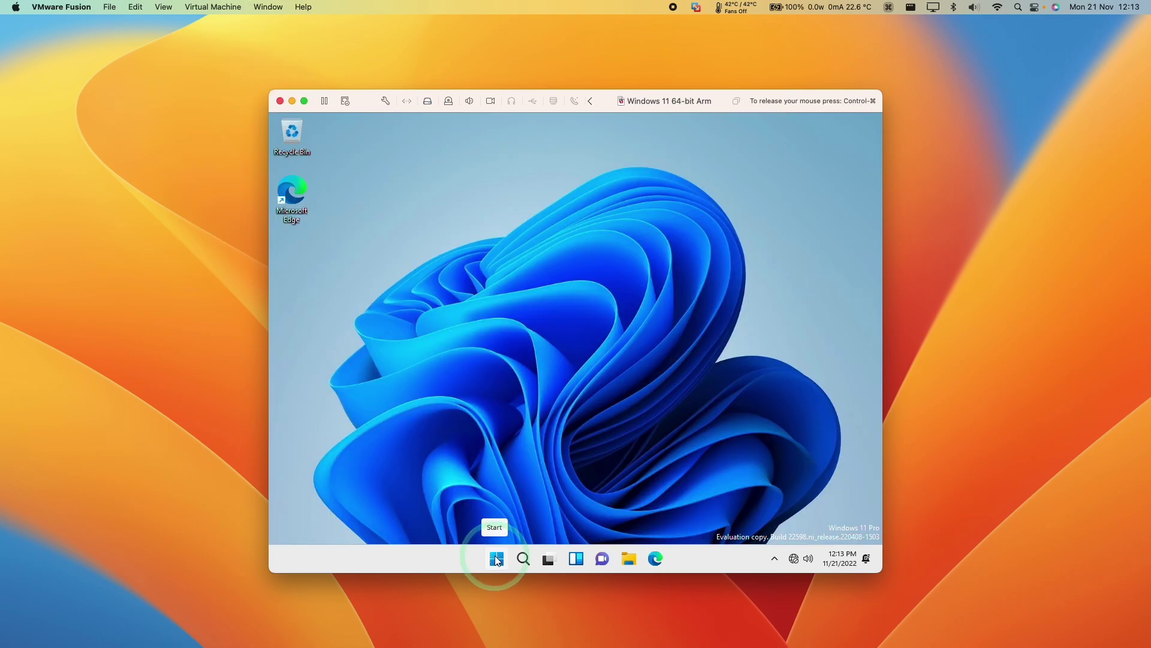
click(496, 559)
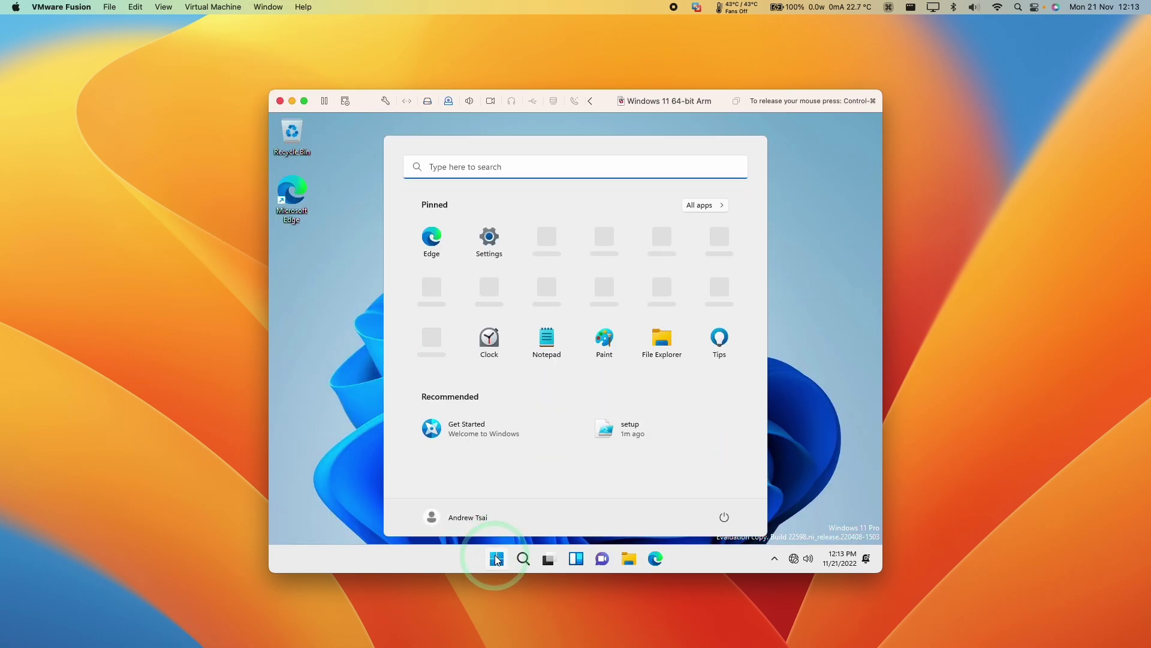
text(power)
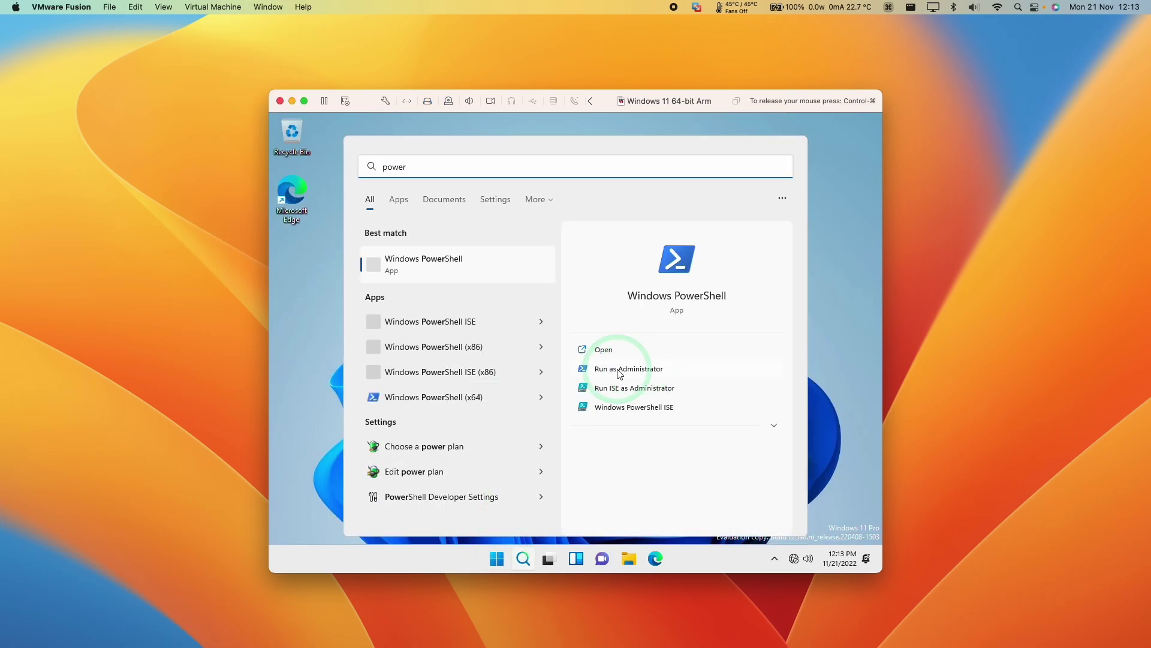
click(619, 371)
click(505, 440)
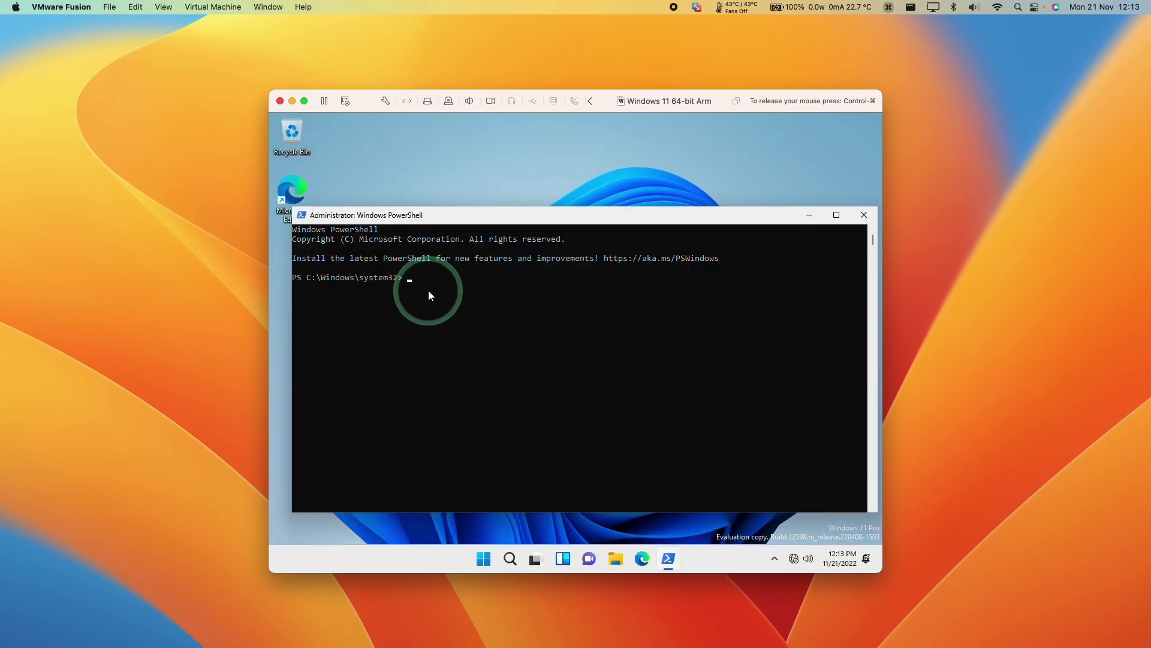
Run Set-ExecutionPolicy RemoteSigned, answer Yes to All, and close PowerShell
text(Set-ExecutionPolicy RemoteSigned)
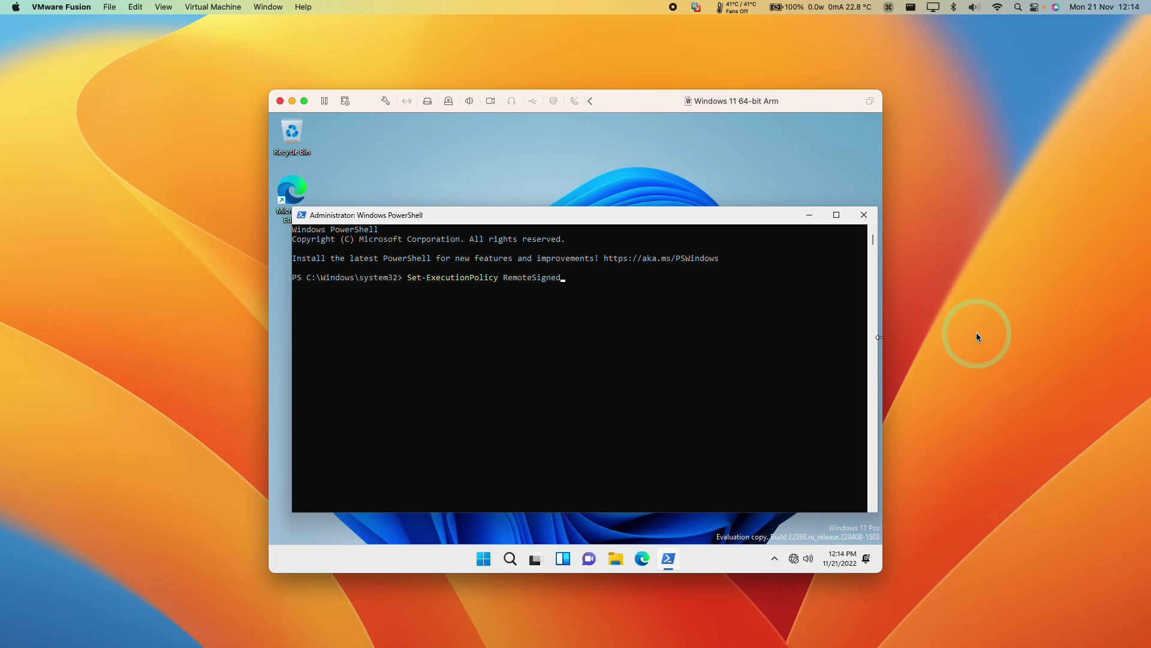
key(Return)
text(a)
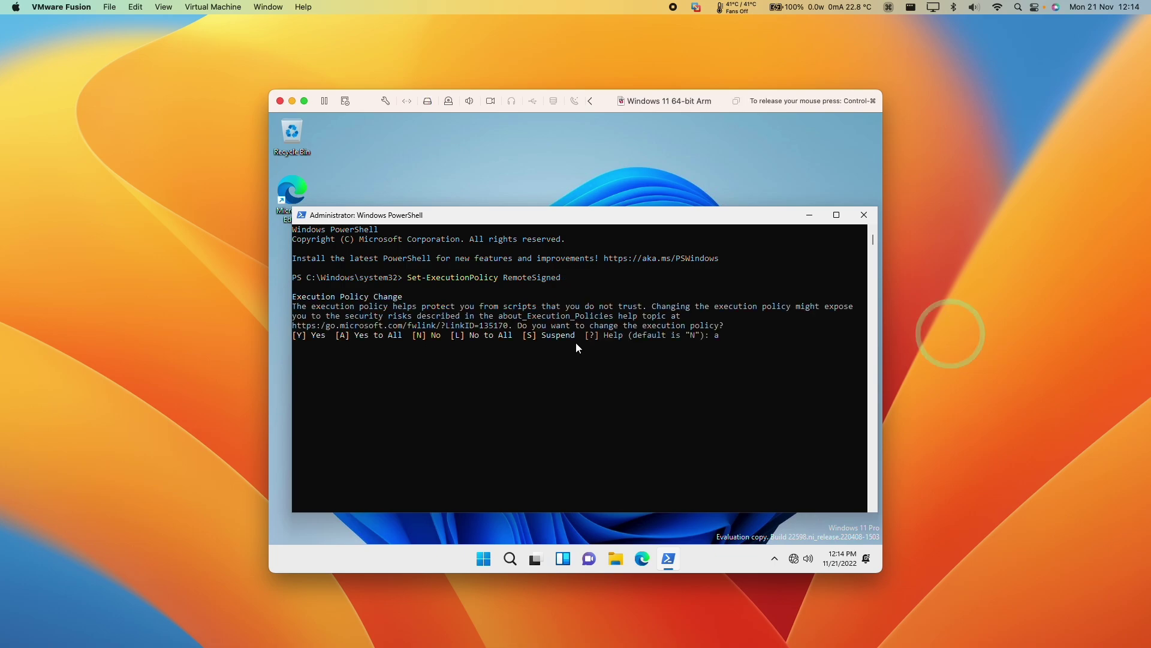
key(Return)
key(alt+F4)
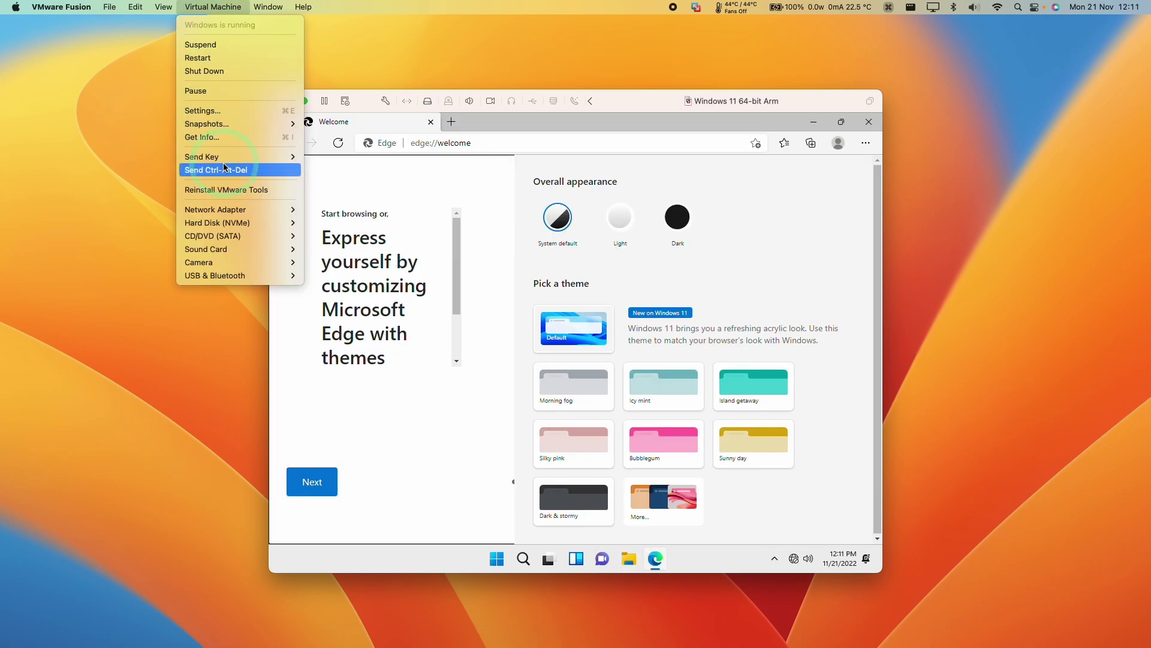
Connect the VMware Tools installer CD to the virtual machine and find the setup script on DVD Drive (D:) in File Explorer
click(198, 190)
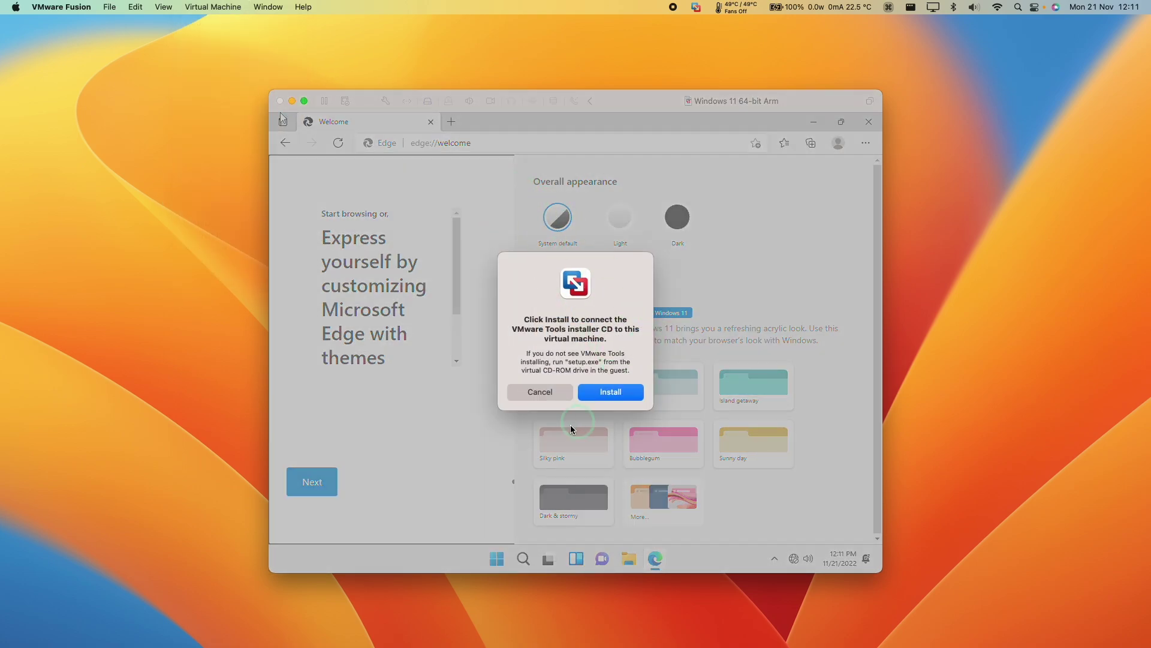
click(623, 391)
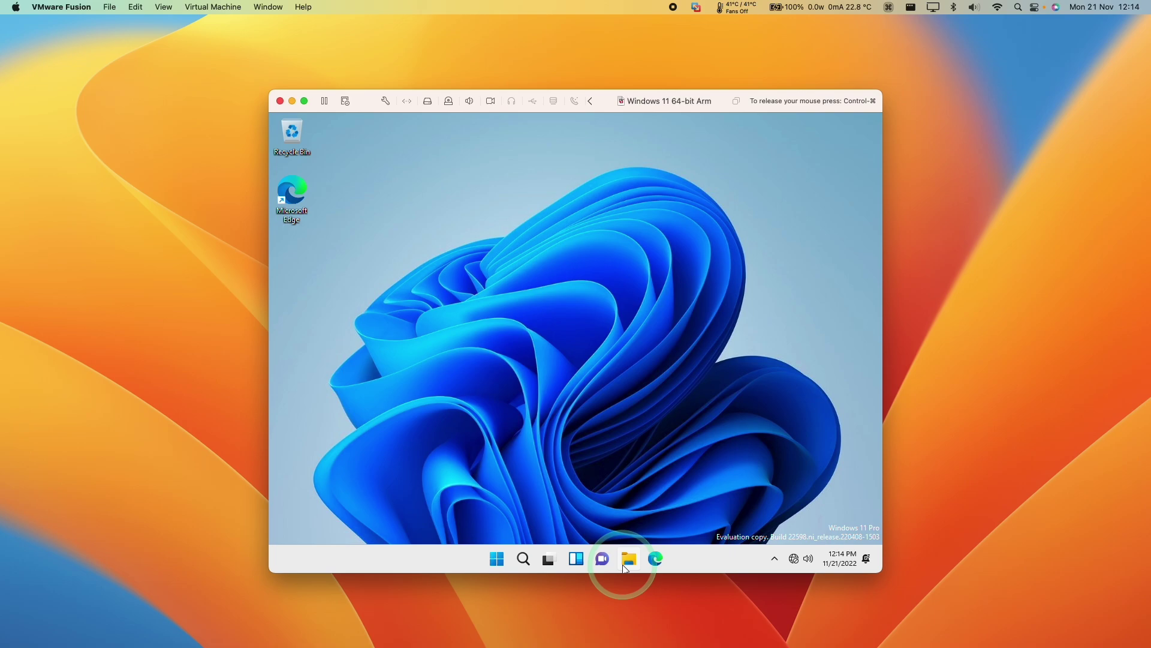
click(628, 558)
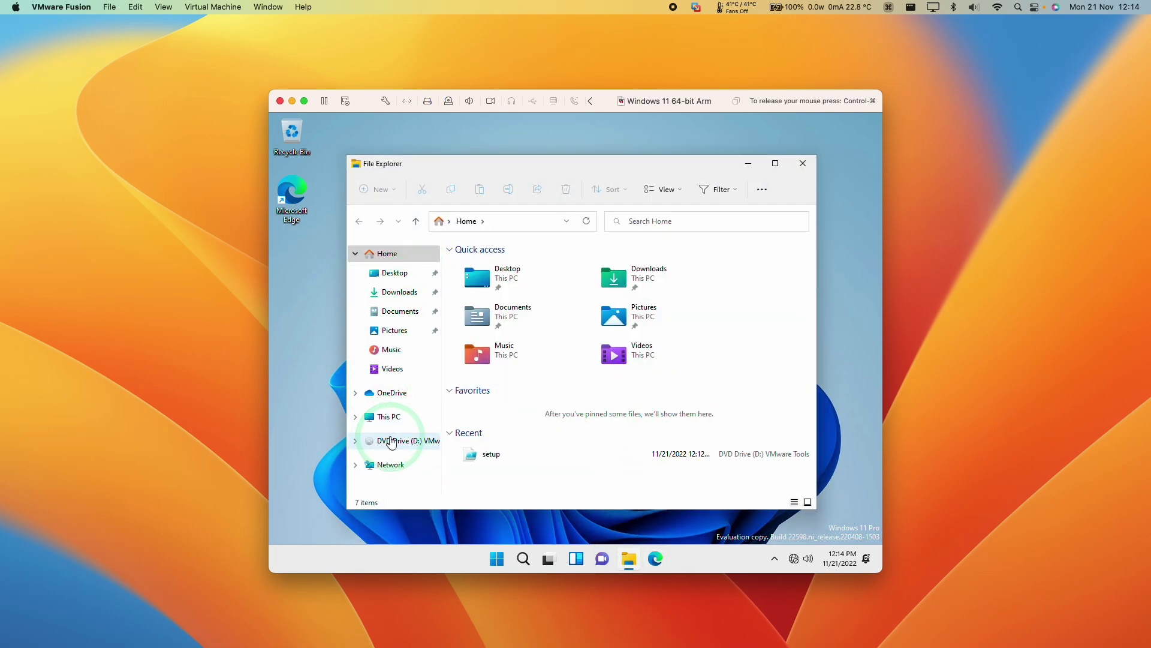
click(392, 444)
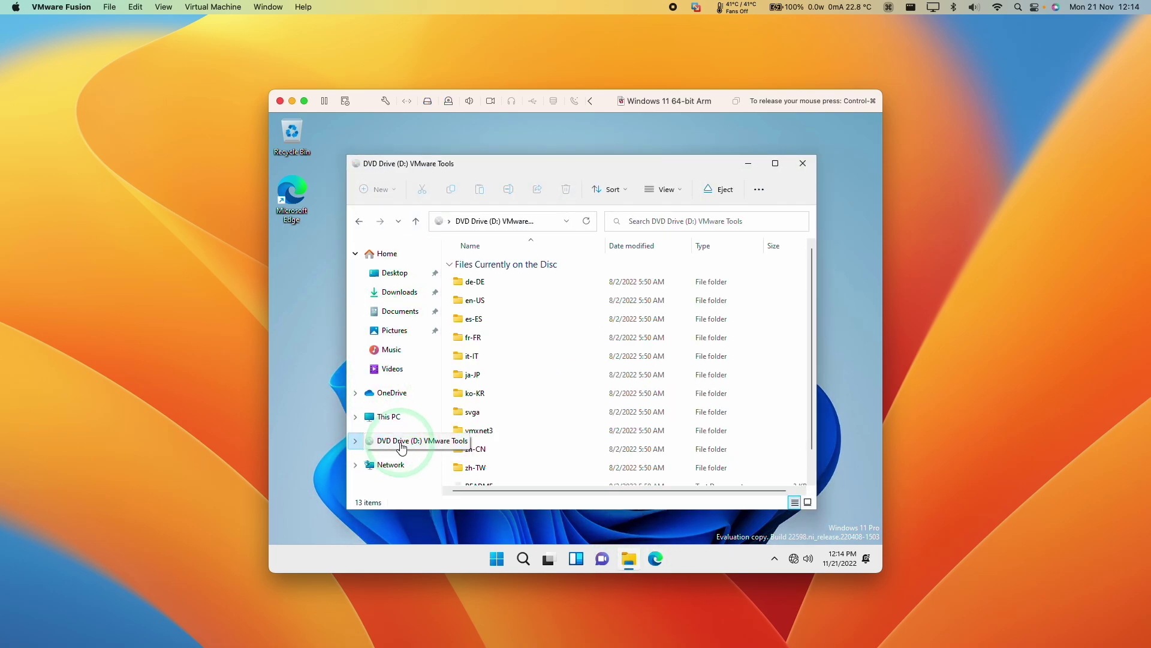
drag(810, 289, 811, 357)
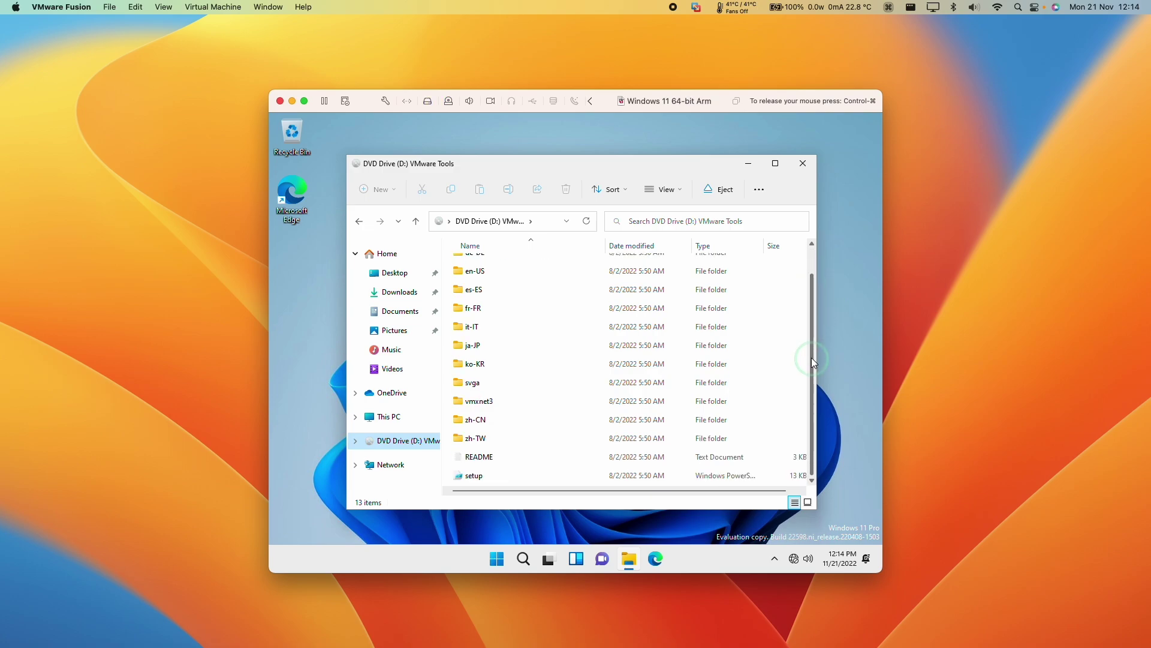
Run the VMware Tools setup script with PowerShell and allow it to make changes to the device
click(495, 475)
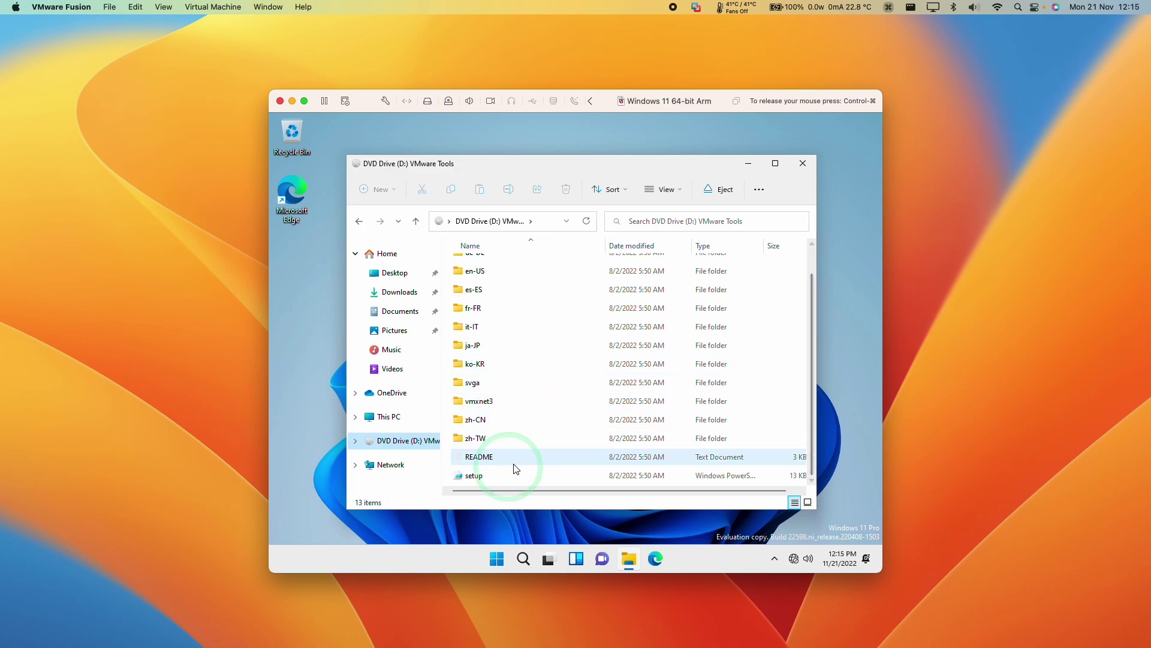
right_click(478, 475)
click(558, 382)
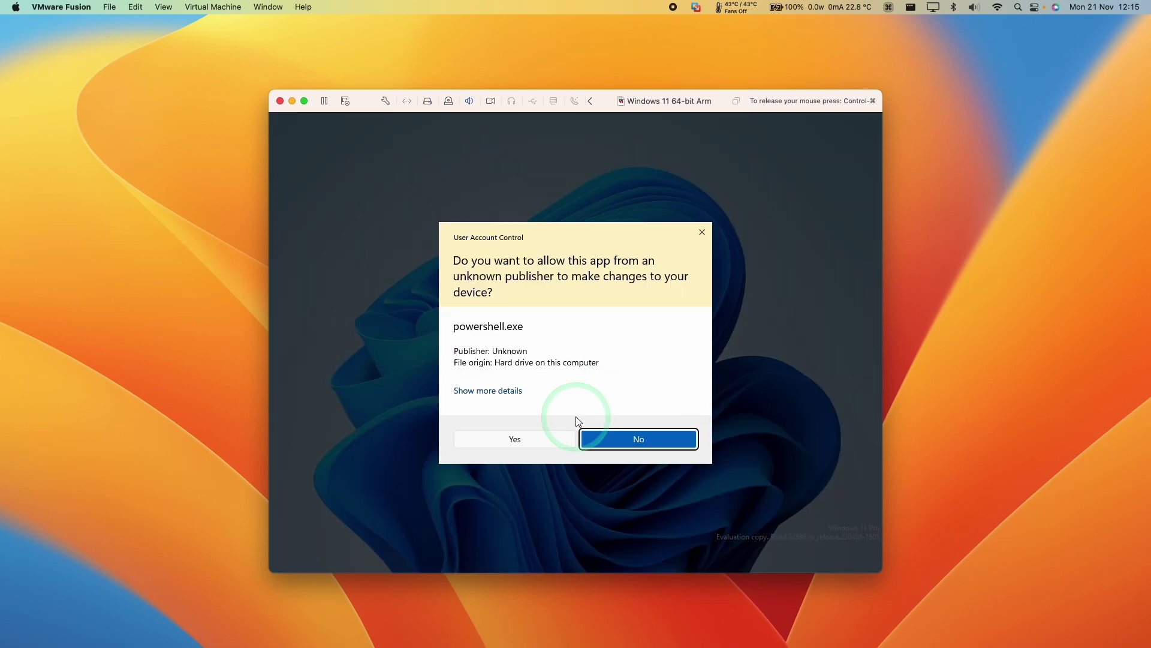
click(536, 438)
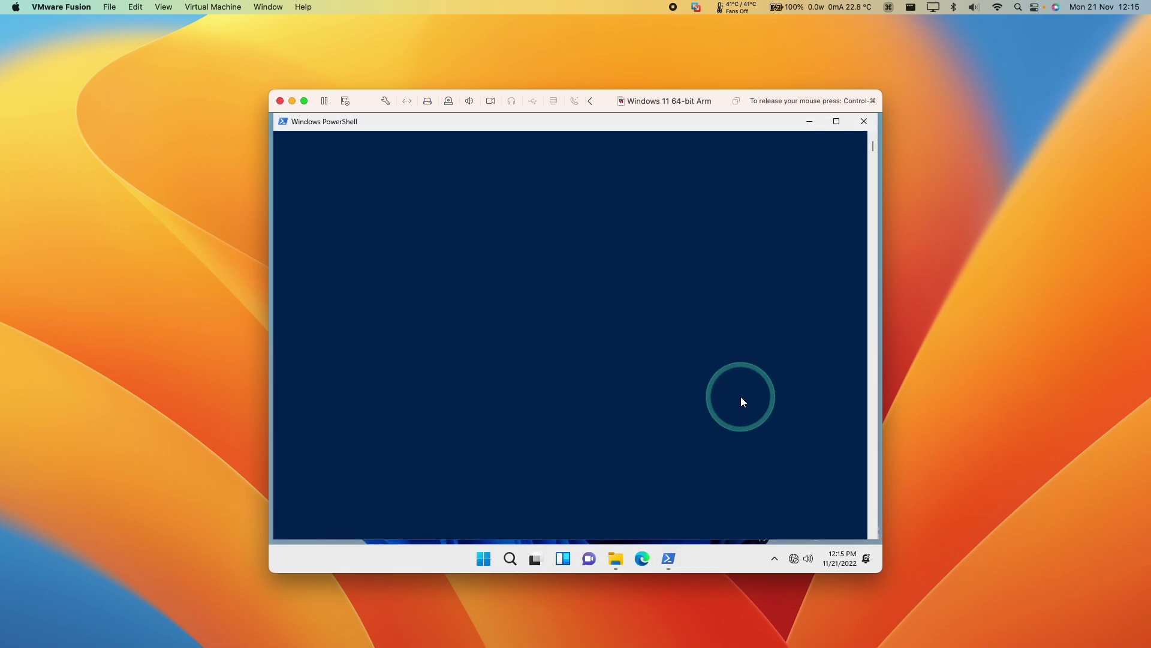
Review the VMXNet3 and SVGA driver lines in the setup output and finish the script
drag(281, 146, 312, 148)
click(300, 154)
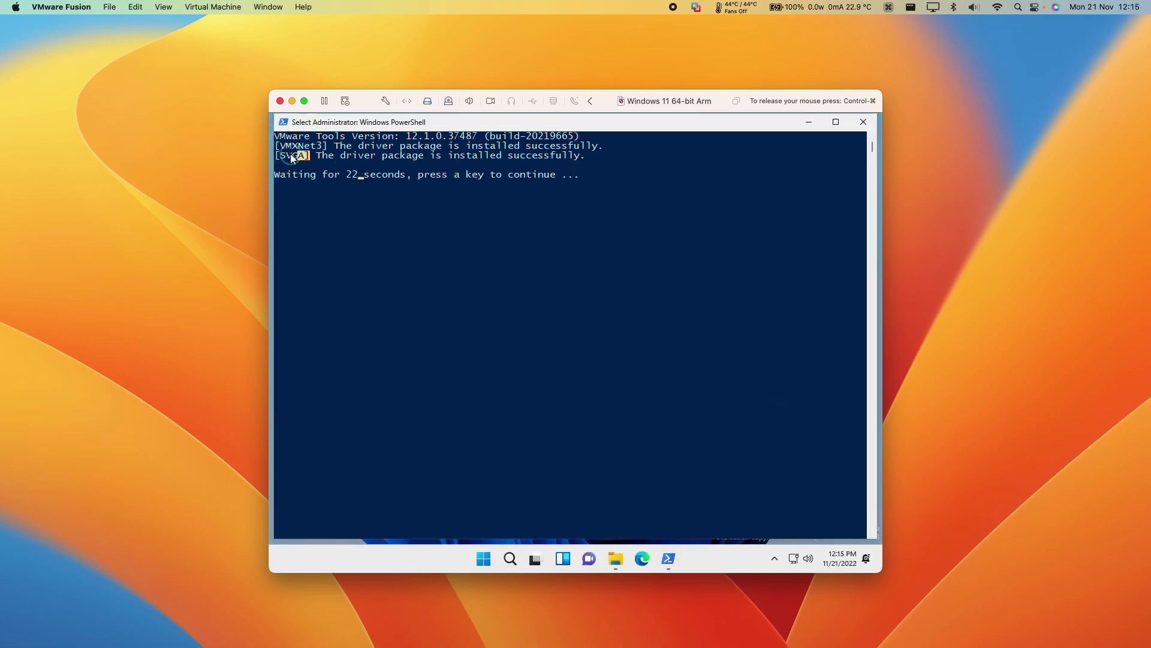
click(293, 156)
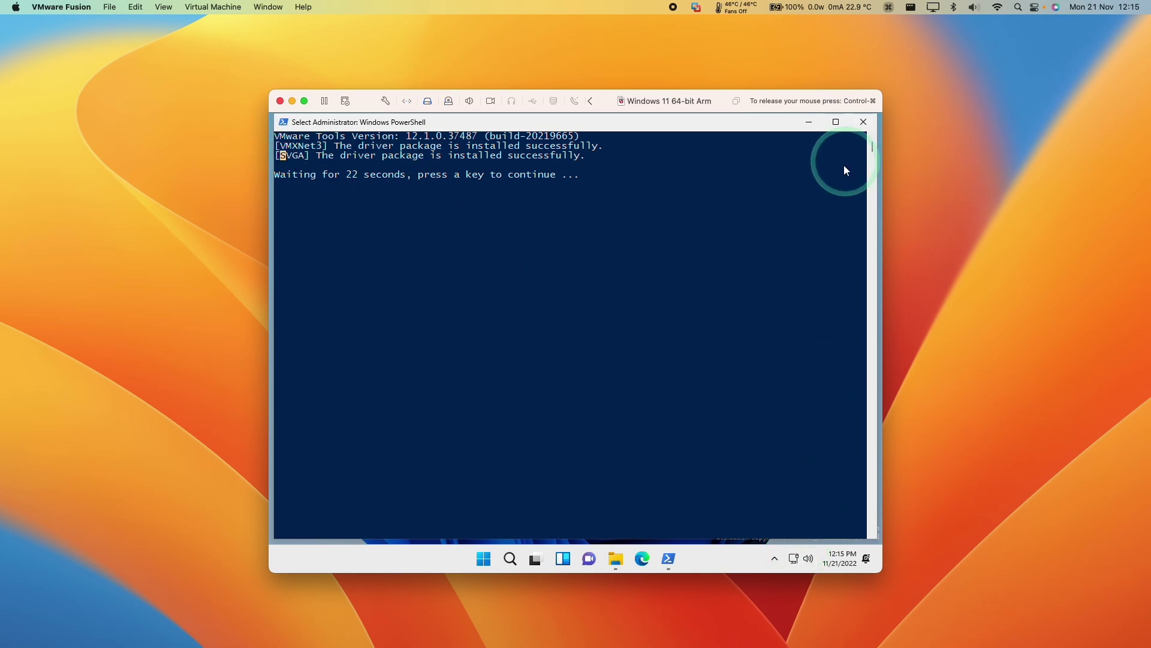
click(775, 213)
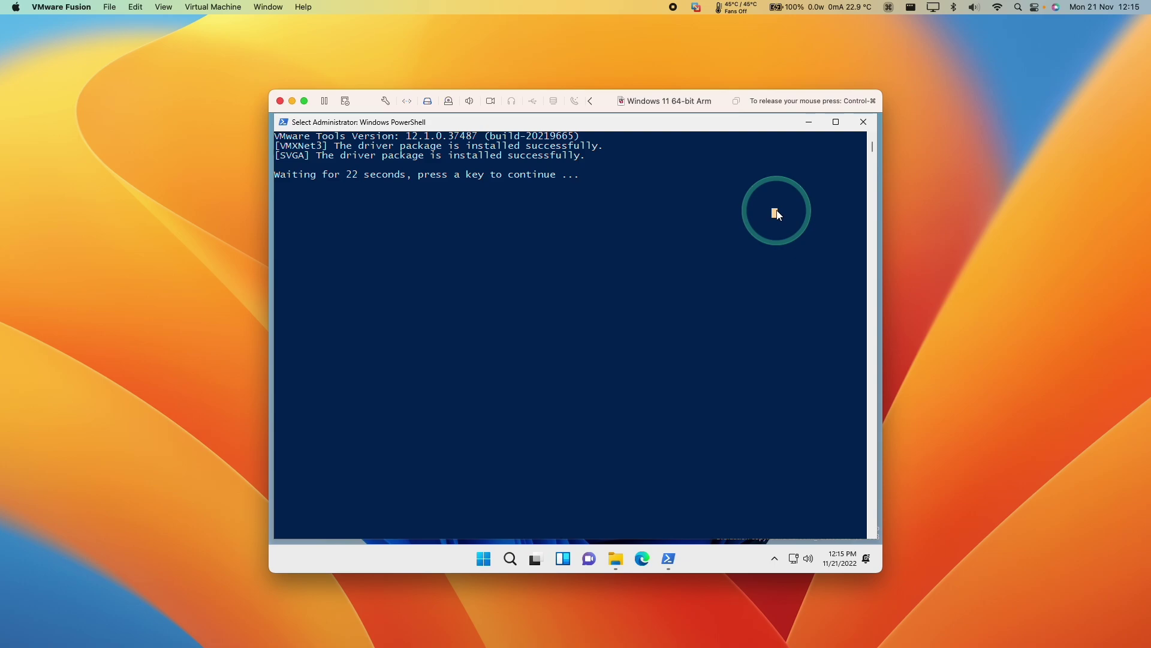
key(Return)
click(655, 559)
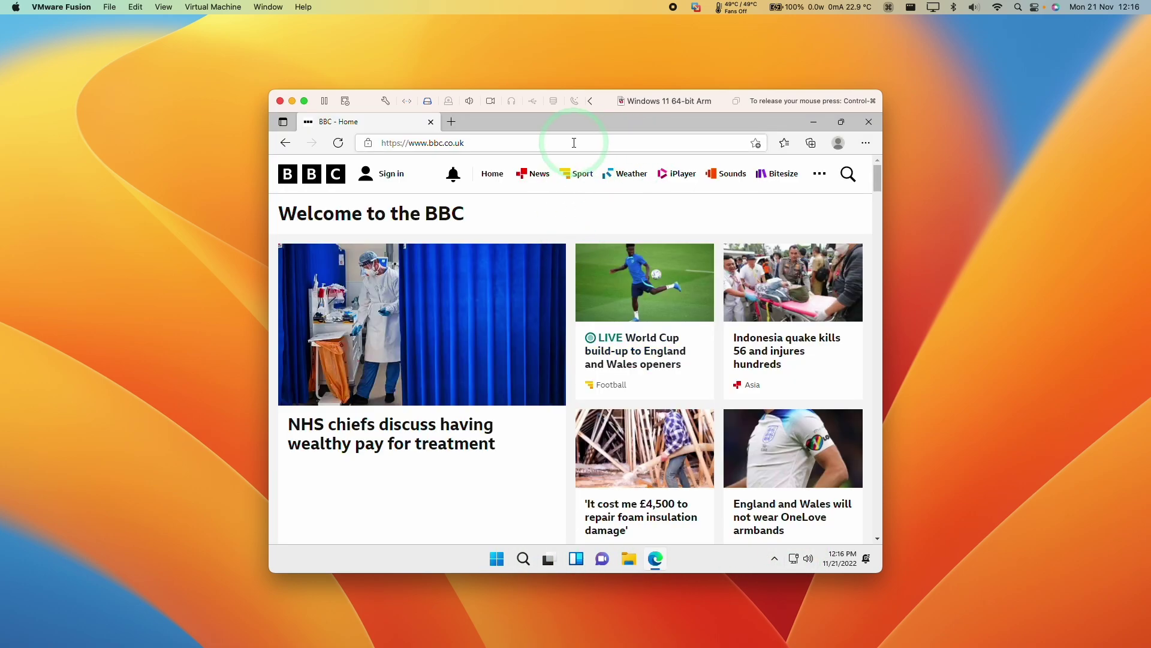
drag(877, 183, 880, 199)
click(868, 121)
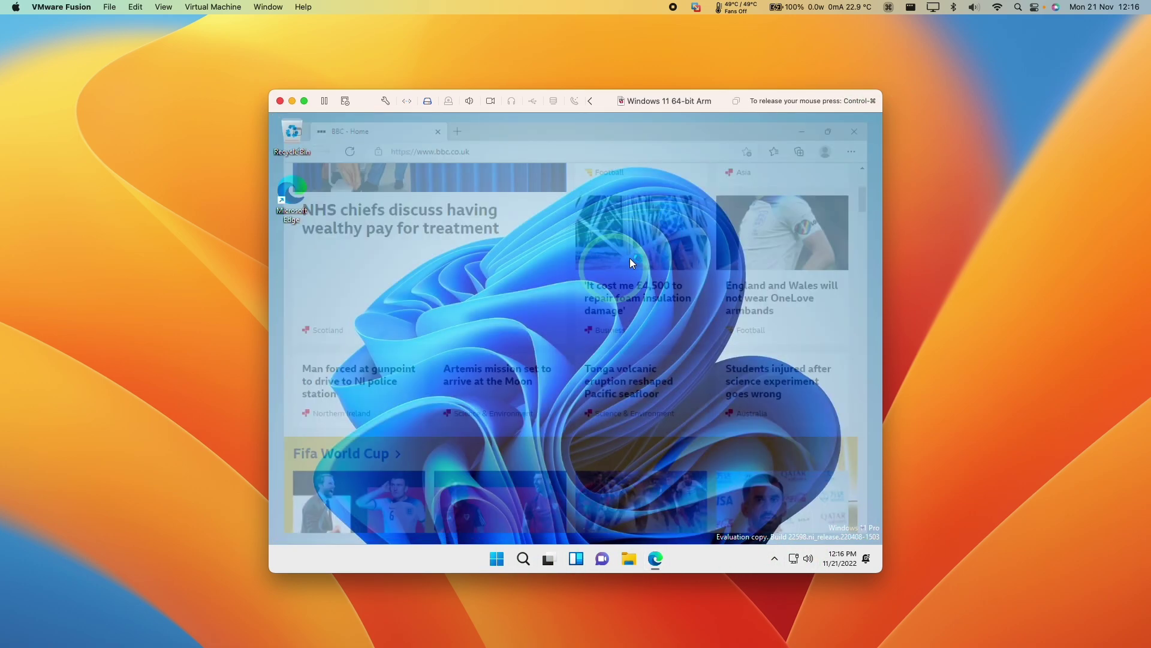
Set the Windows display resolution to 1920 × 1080, keep the changes, and switch the virtual machine window to full screen
click(512, 295)
right_click(517, 293)
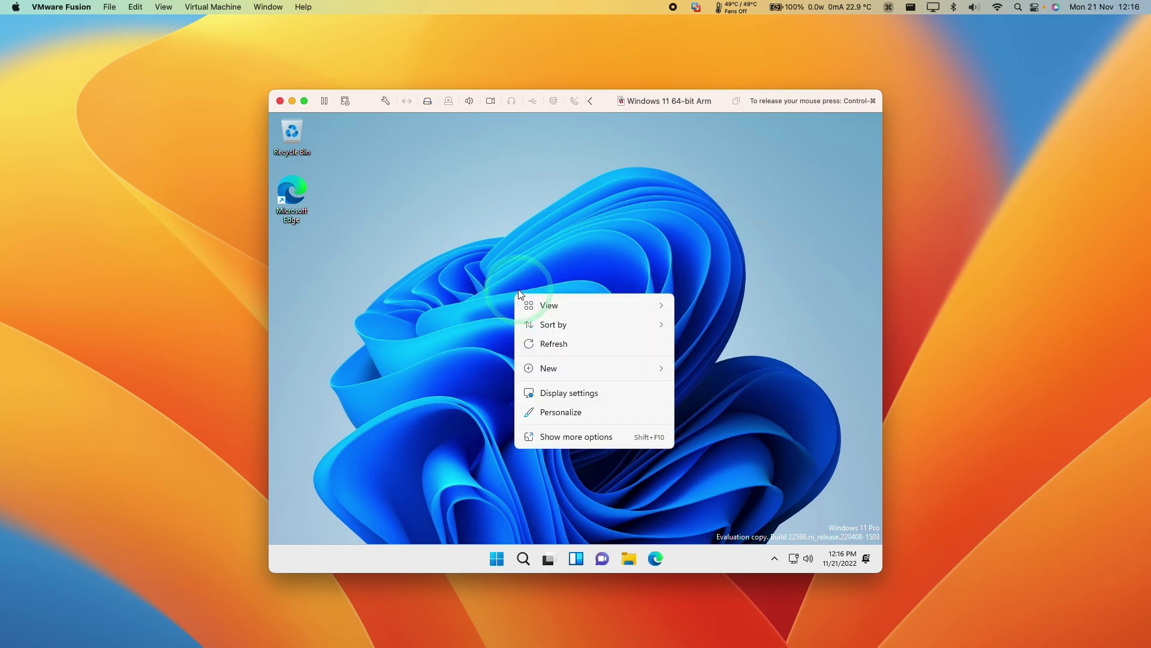
click(585, 397)
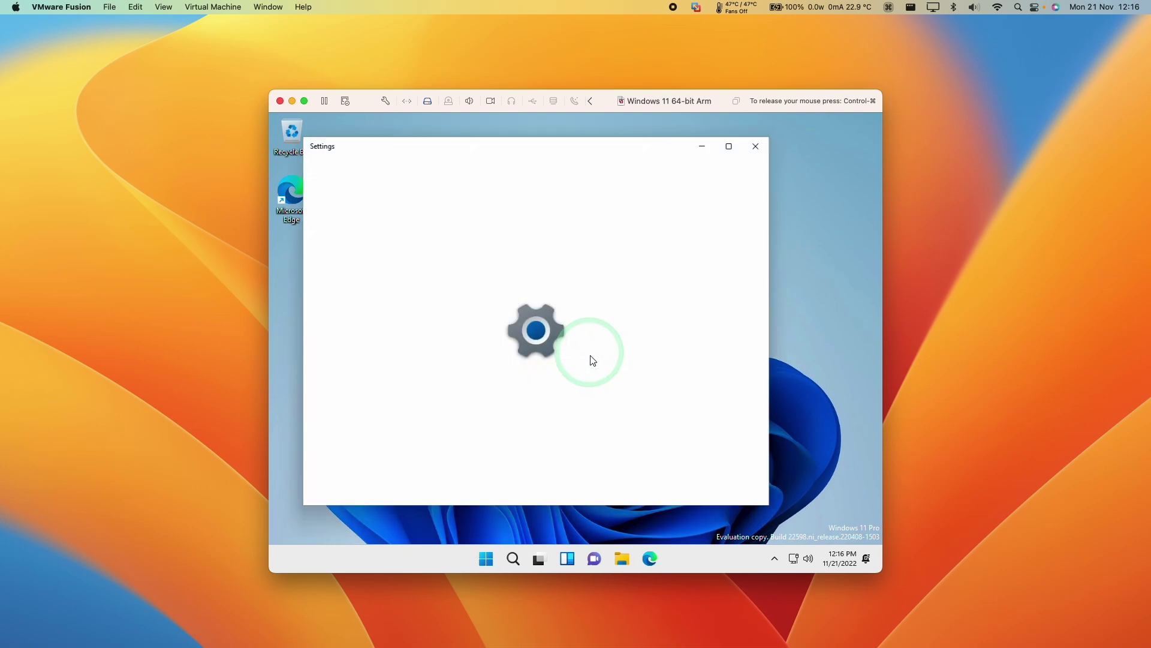
scroll(660, 397, down, 2)
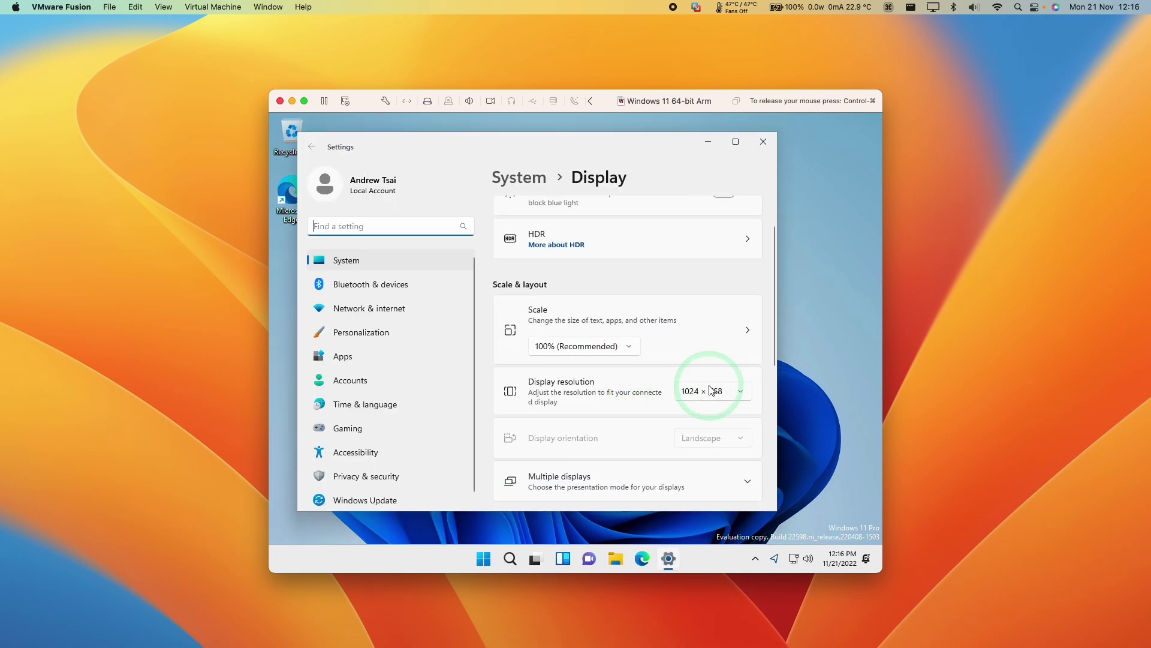
click(731, 397)
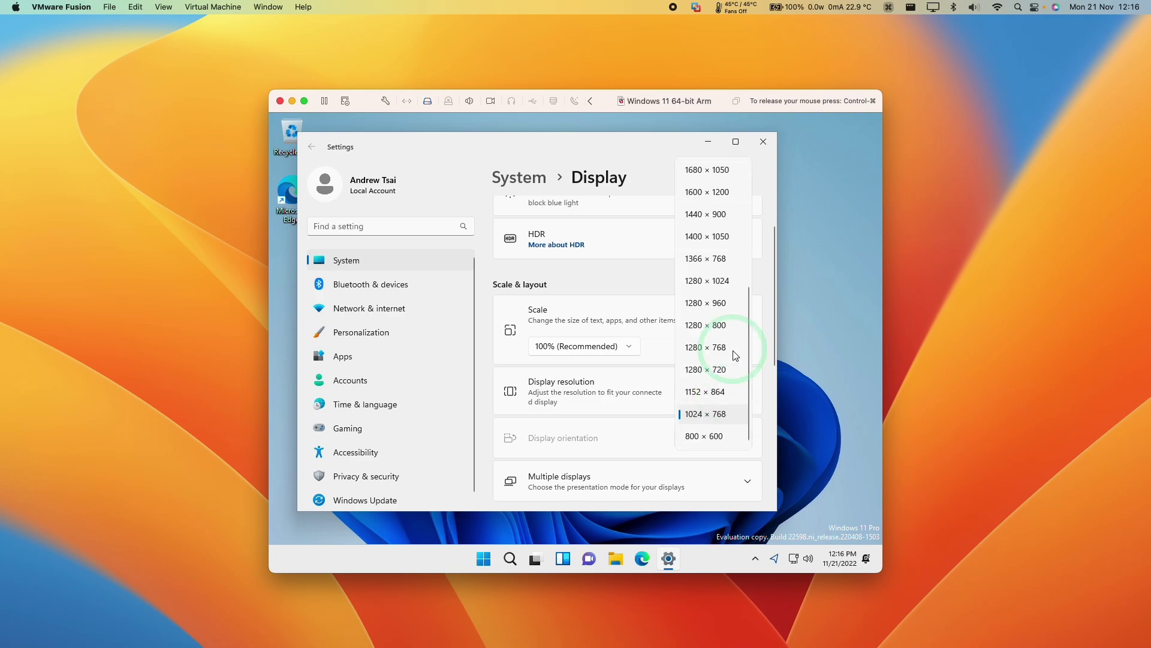
scroll(732, 342, up, 2)
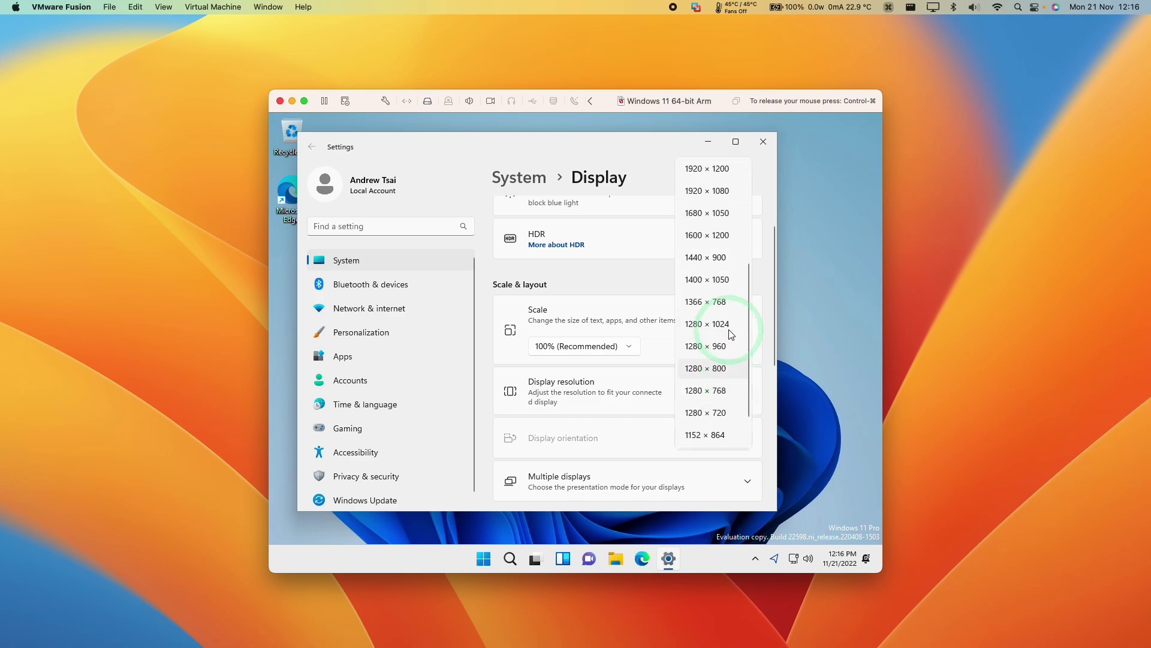
click(707, 193)
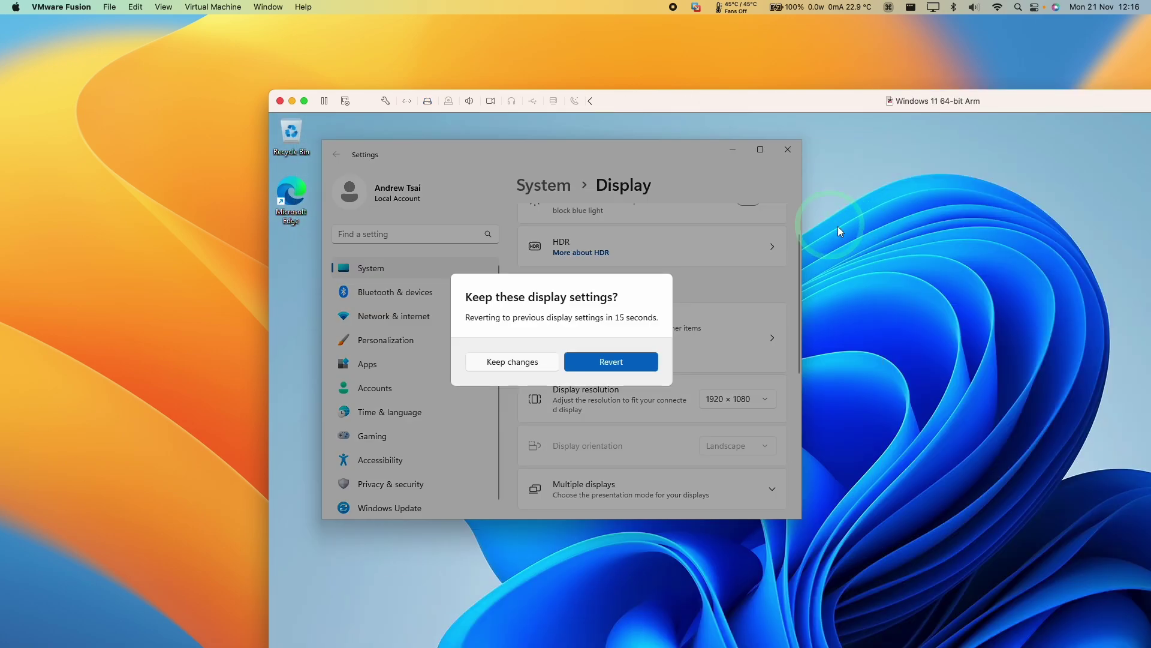
click(305, 101)
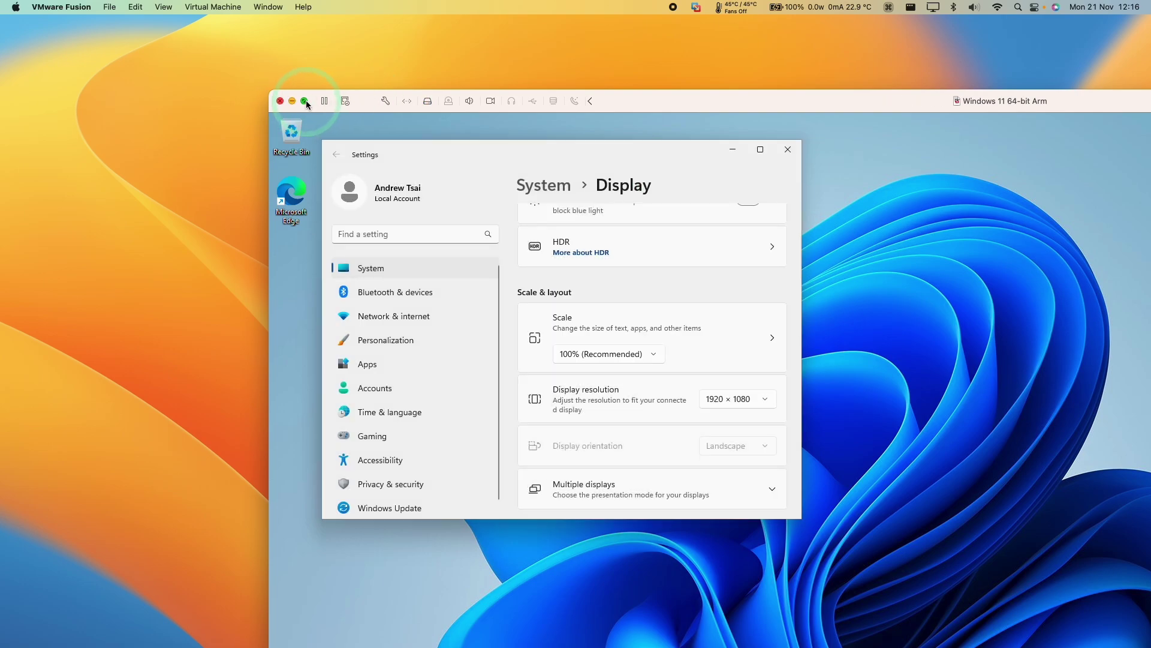
click(472, 107)
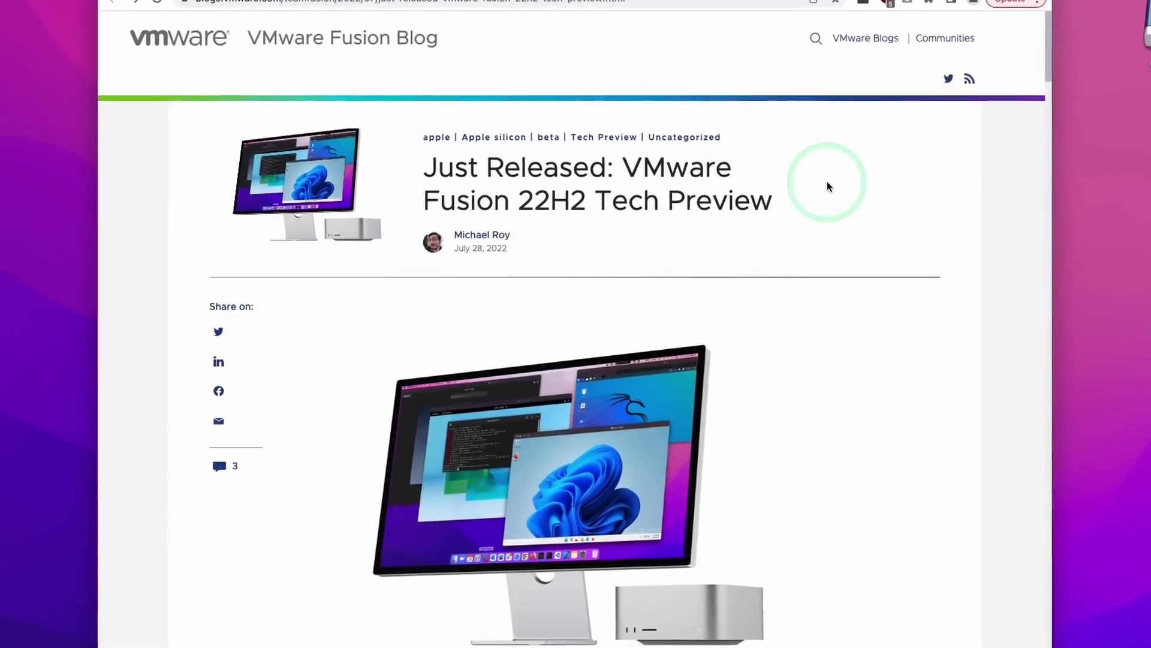
Examine the VMware Fusion 22H2 Tech Preview blog post and the universal DMG entry on its download page
drag(624, 169, 768, 174)
click(803, 195)
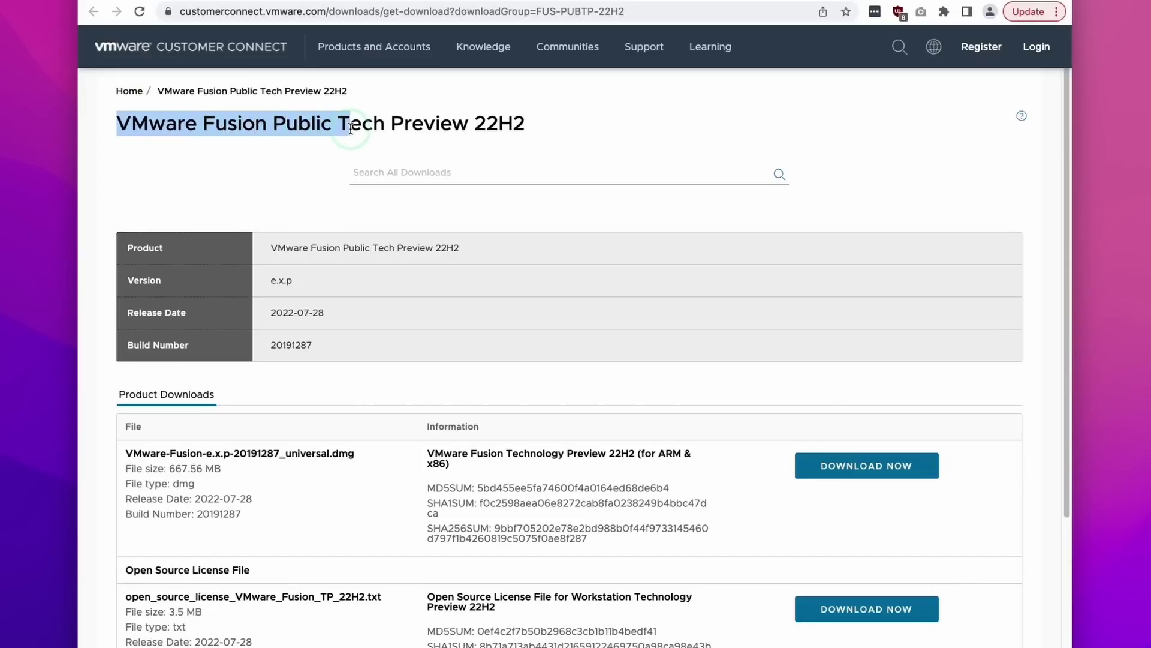
click(541, 132)
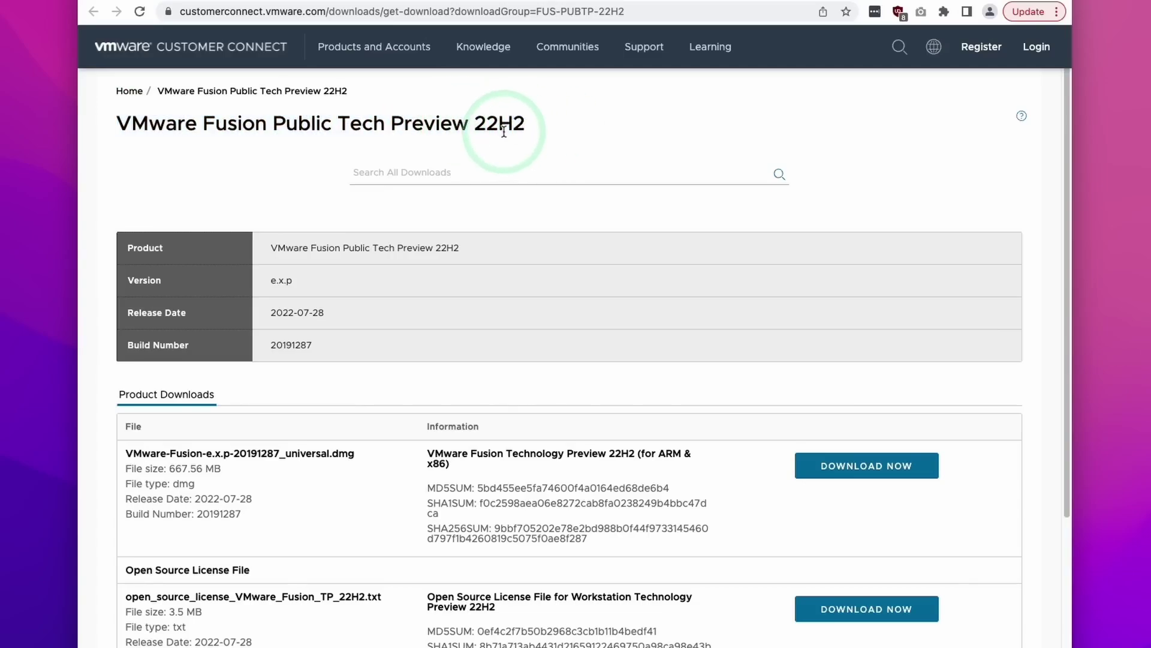
scroll(233, 276, down, 3)
click(233, 276)
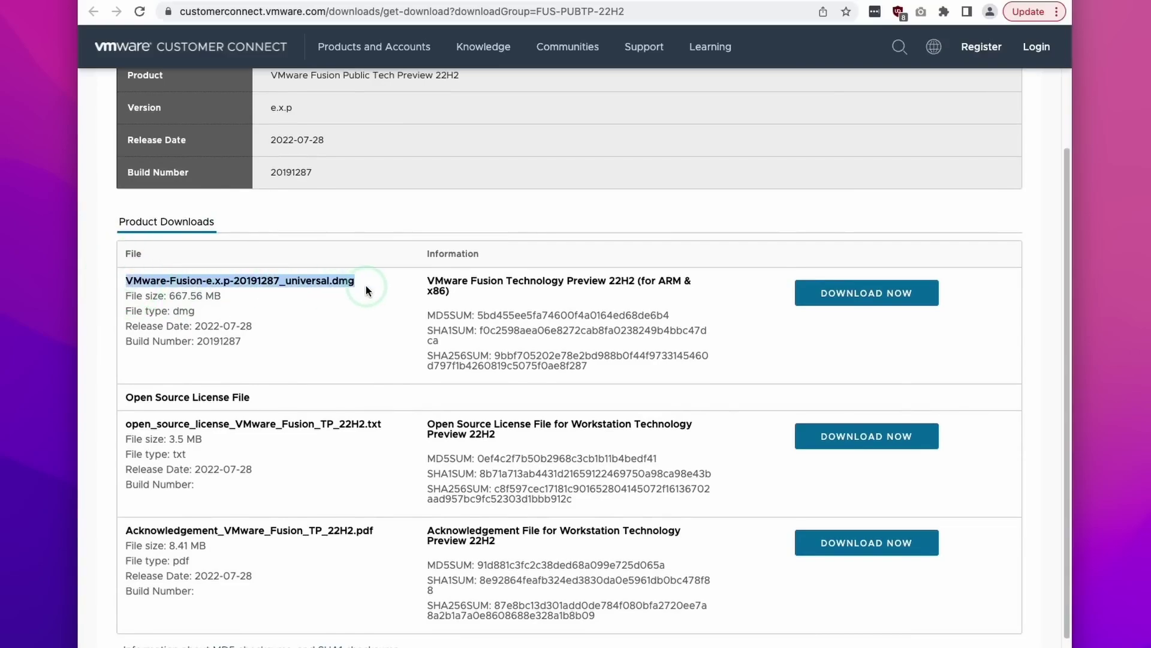
click(297, 282)
drag(286, 281, 357, 280)
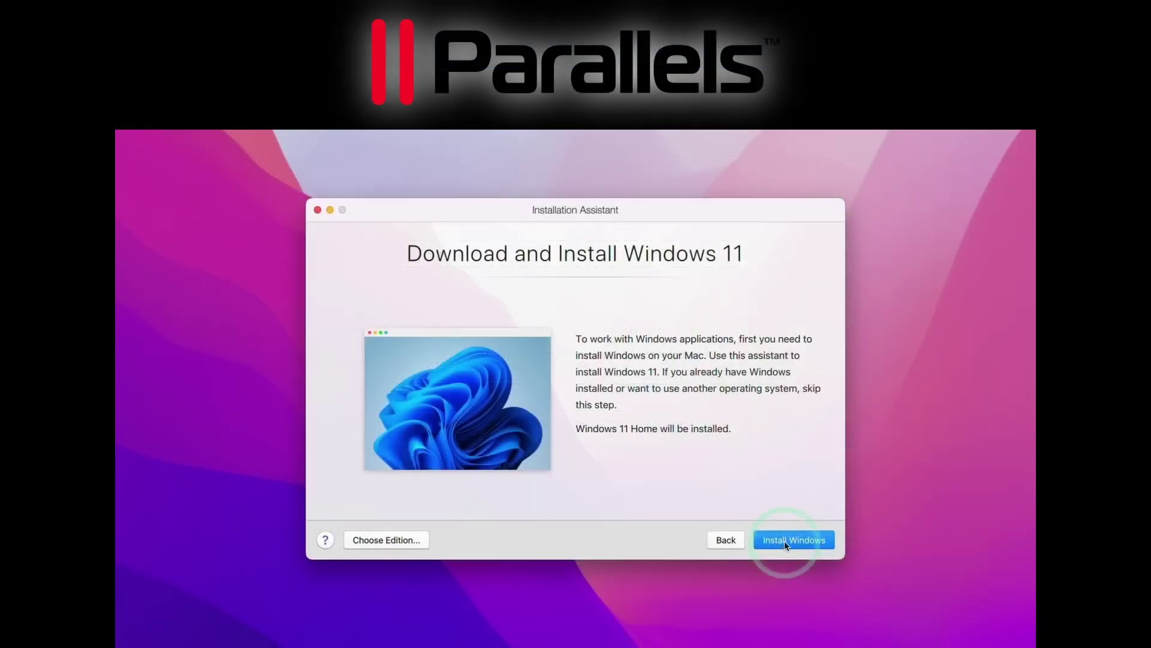
Switch to the Parallels Desktop Installation Assistant and start the download and installation of Windows 11 Home
click(786, 543)
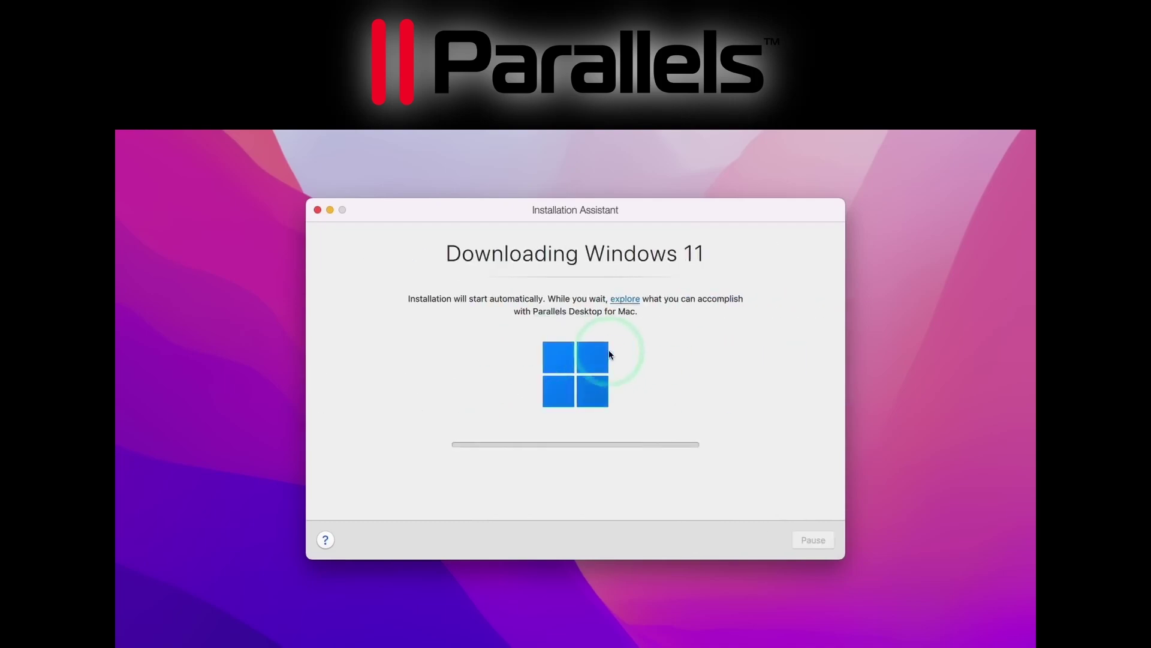